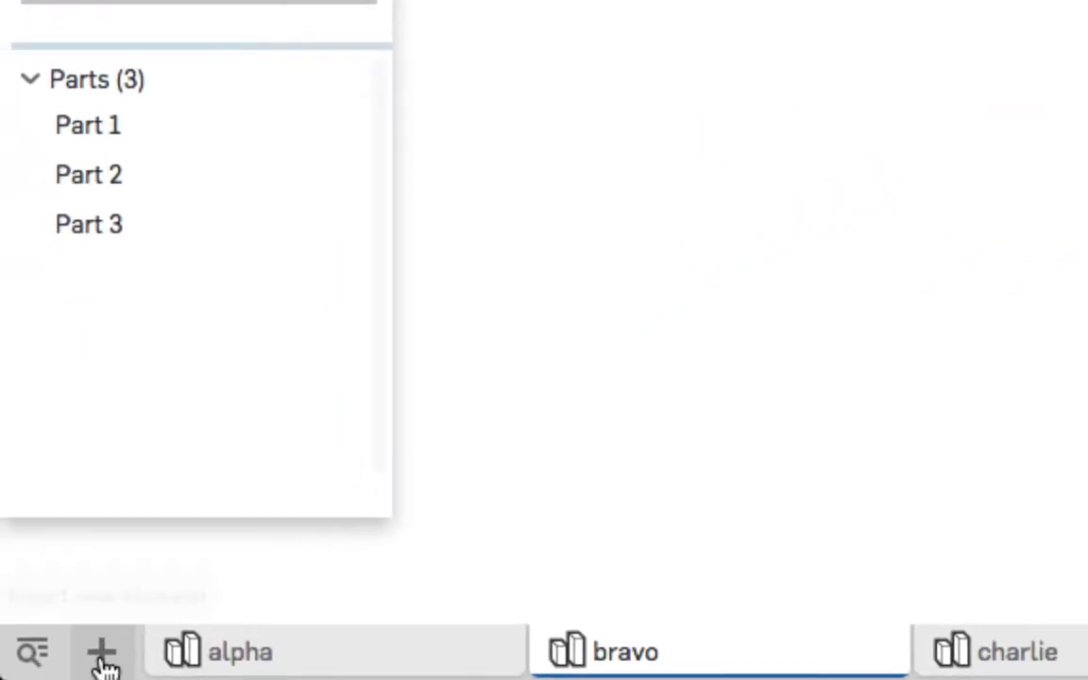
# - Create a new Part Studio in the document and rename it doodles
pyautogui.click(102, 653)
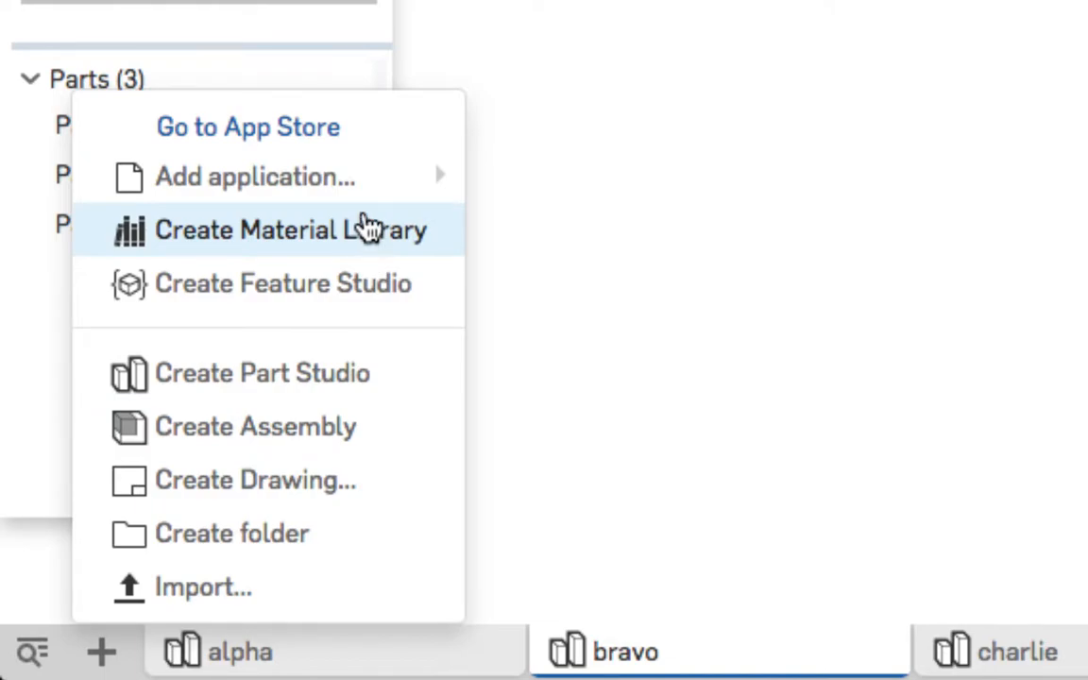
pyautogui.click(382, 393)
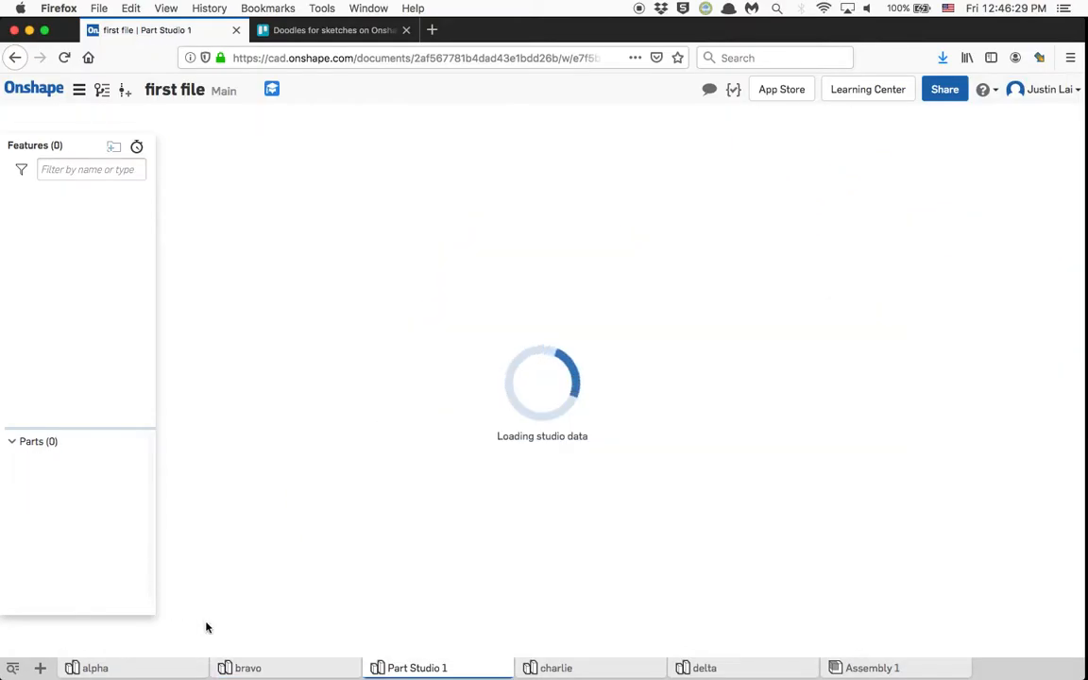
pyautogui.rightClick(413, 665)
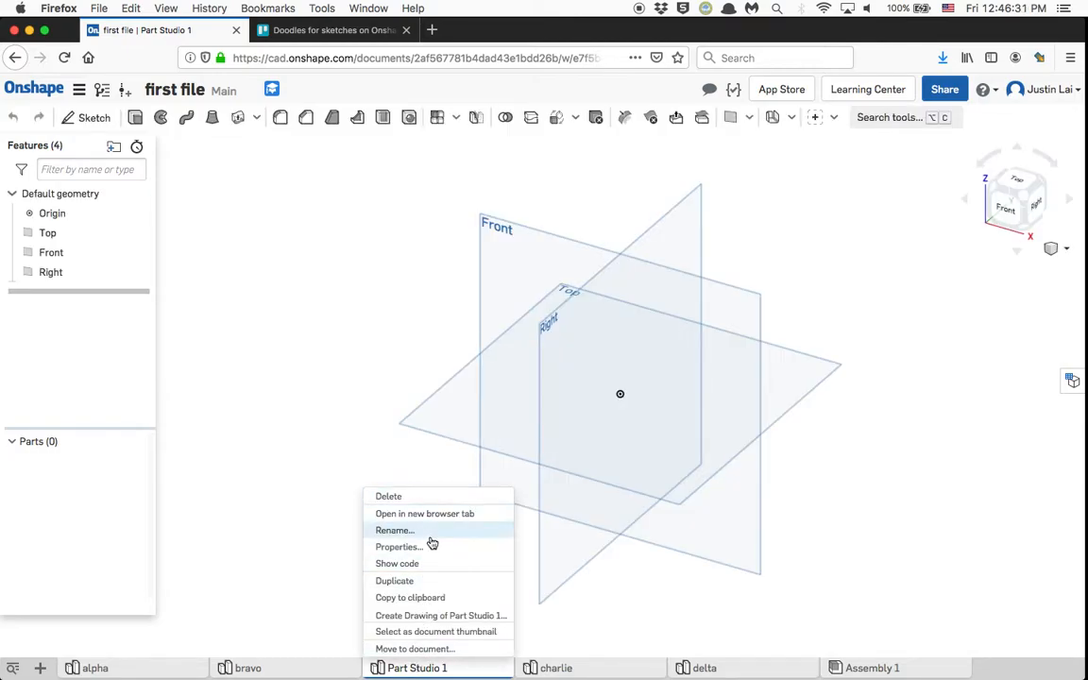
pyautogui.click(394, 531)
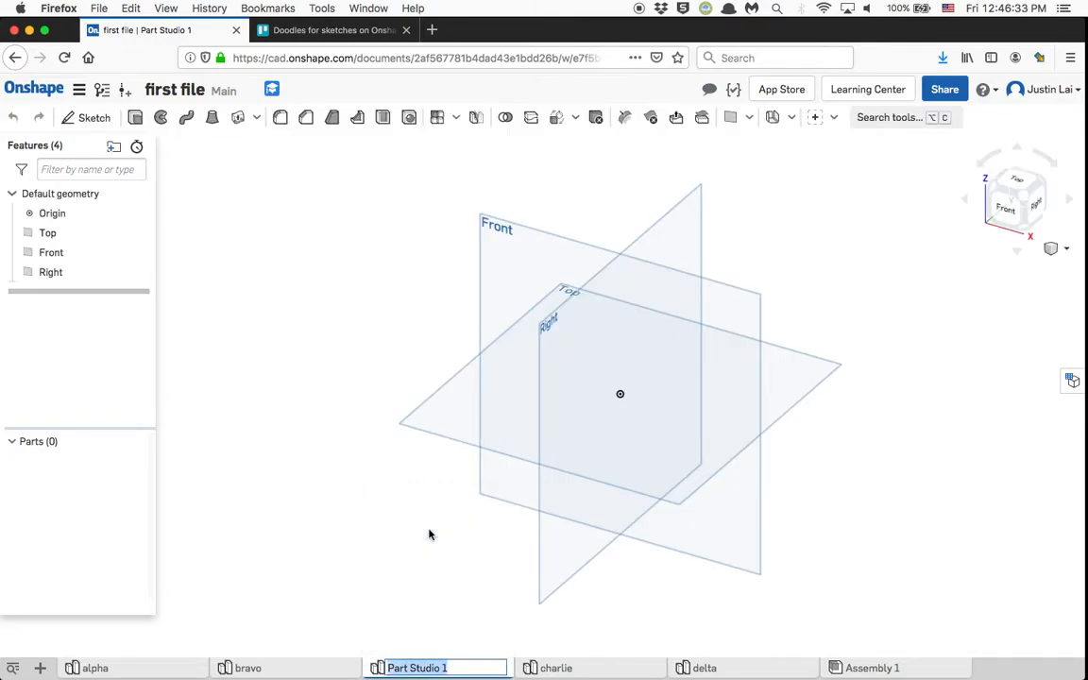
pyautogui.write('doodles')
pyautogui.press('Return')
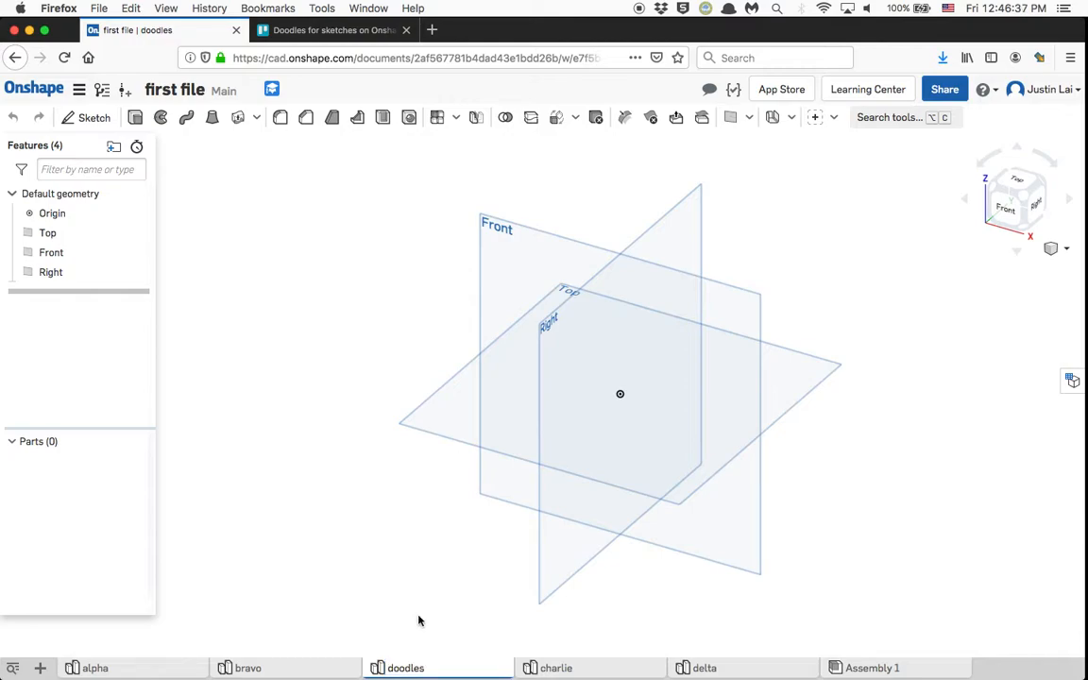
# - Move the doodles Part Studio ahead of alpha in the tab order and check the order in the tab manager
pyautogui.moveTo(415, 667); pyautogui.dragTo(121, 670)
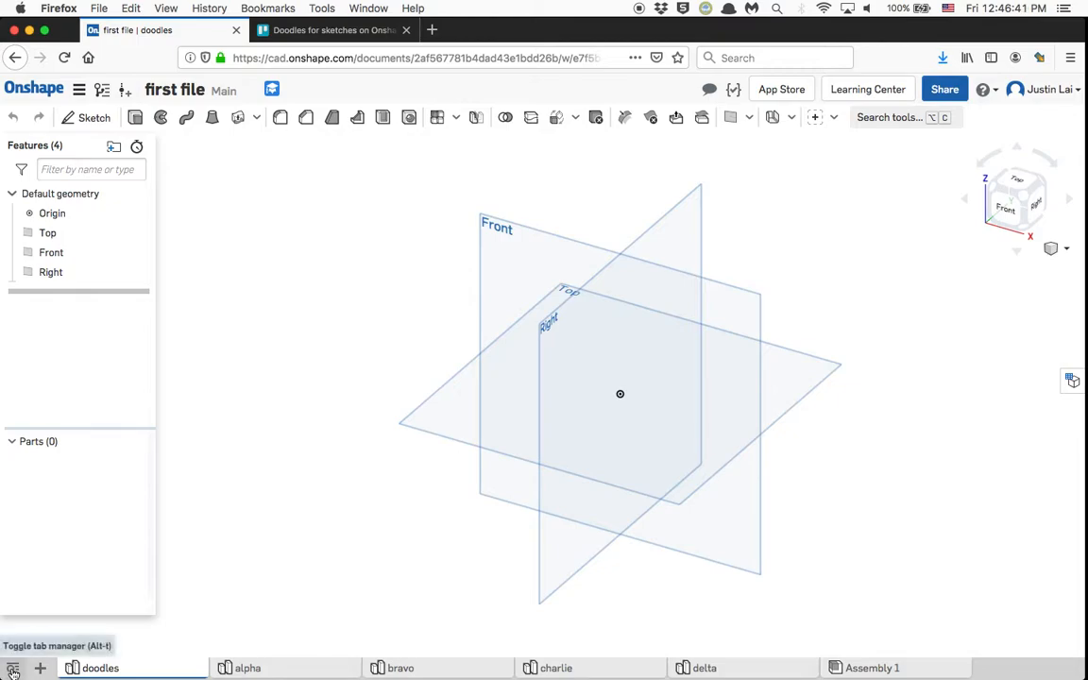
pyautogui.click(12, 672)
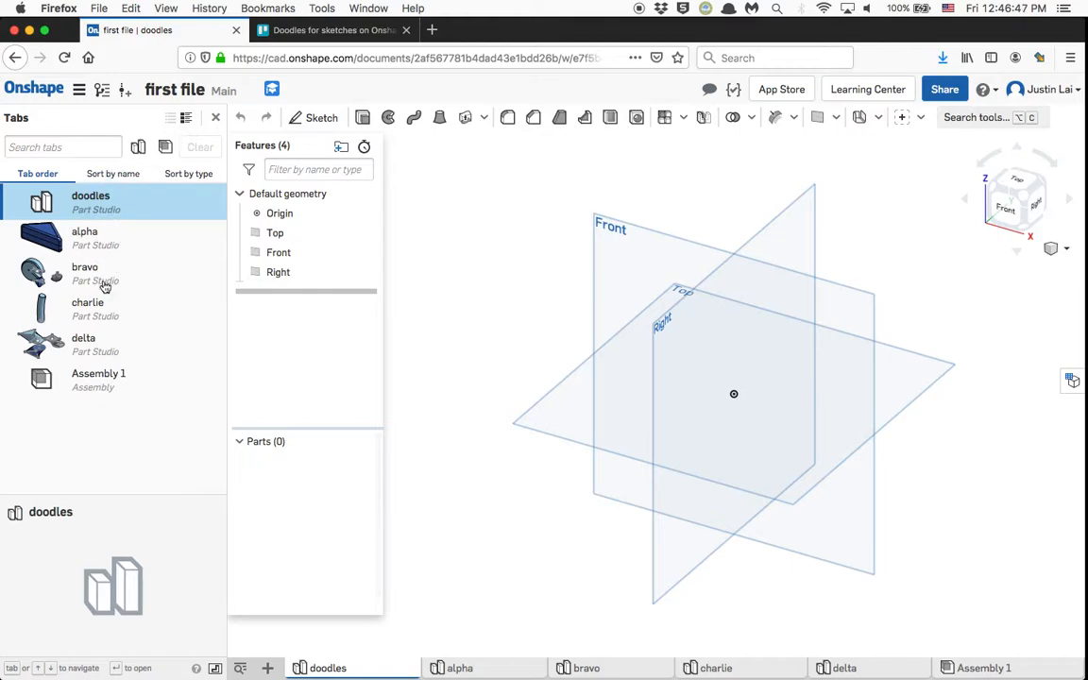
pyautogui.click(215, 119)
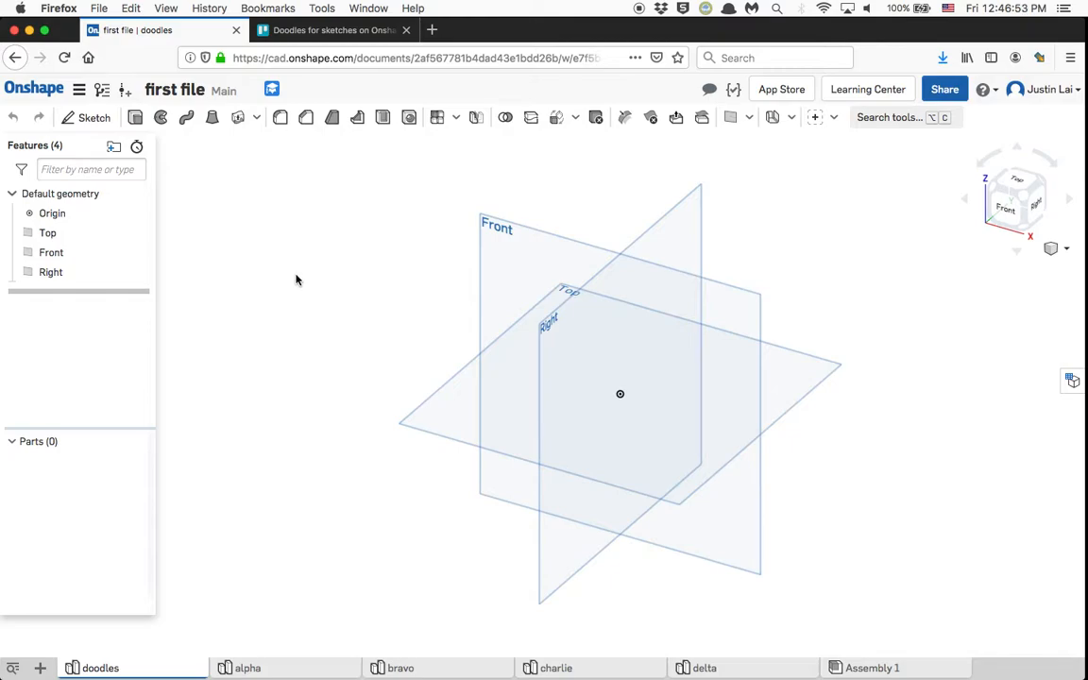
# - Hide the origin, the Front plane and the Right plane, leaving only the Top plane shown
pyautogui.click(144, 214)
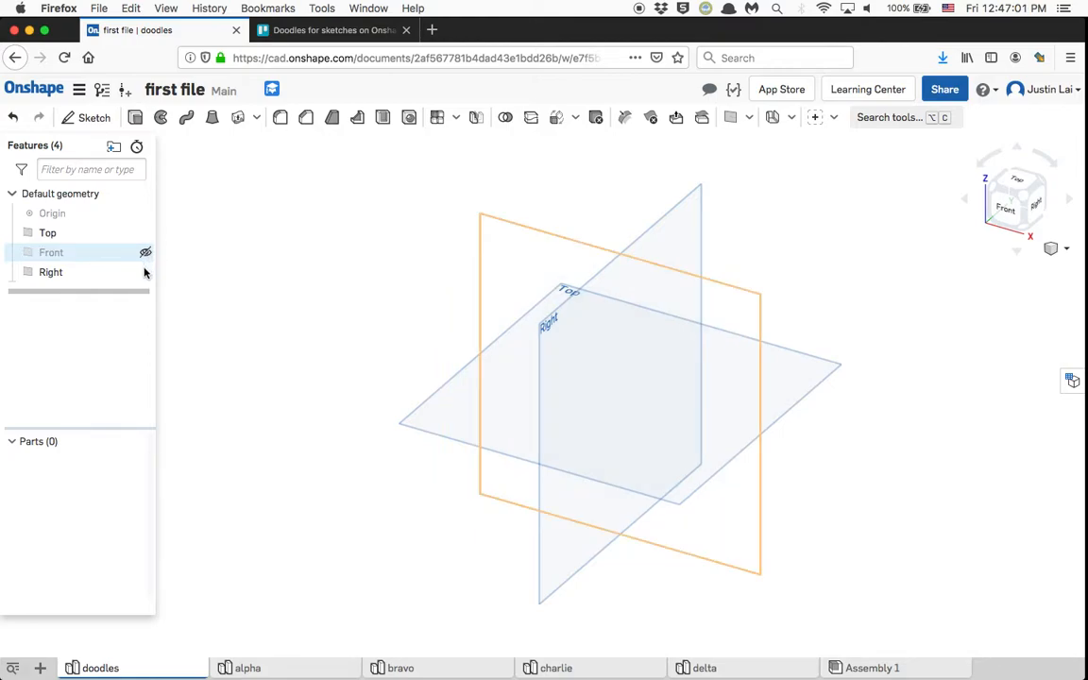
pyautogui.click(145, 272)
pyautogui.click(147, 253)
pyautogui.moveTo(250, 272); pyautogui.dragTo(298, 293, button='right')
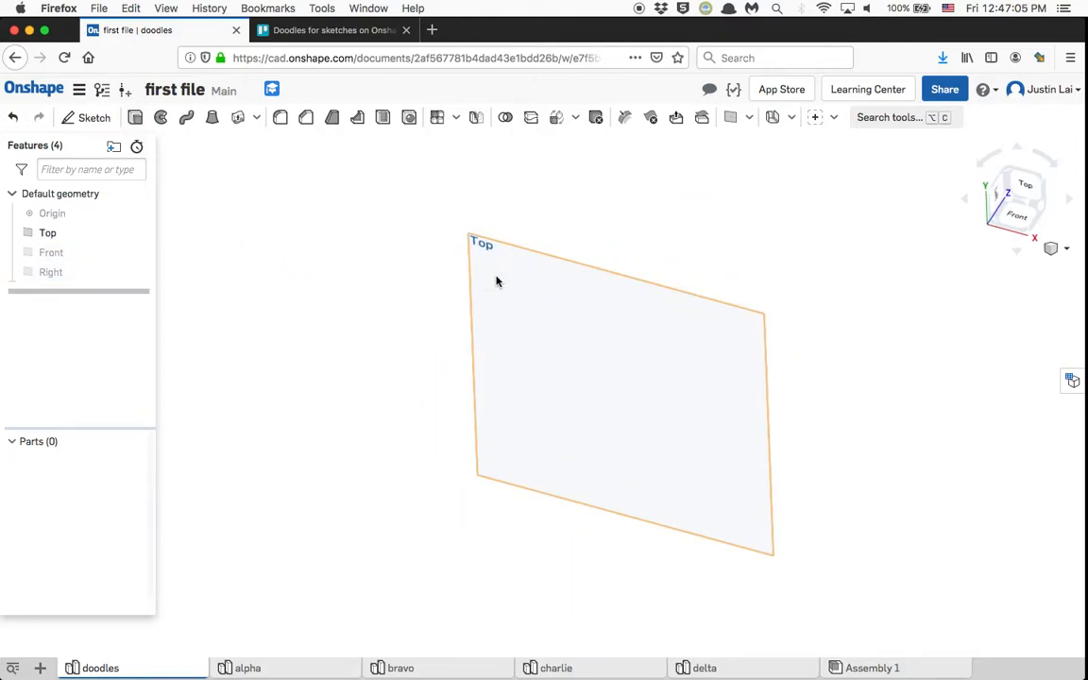
# - Start a new sketch on the Top plane and view it normal to the sketch
pyautogui.moveTo(498, 213); pyautogui.dragTo(538, 200, button='right')
pyautogui.click(538, 200)
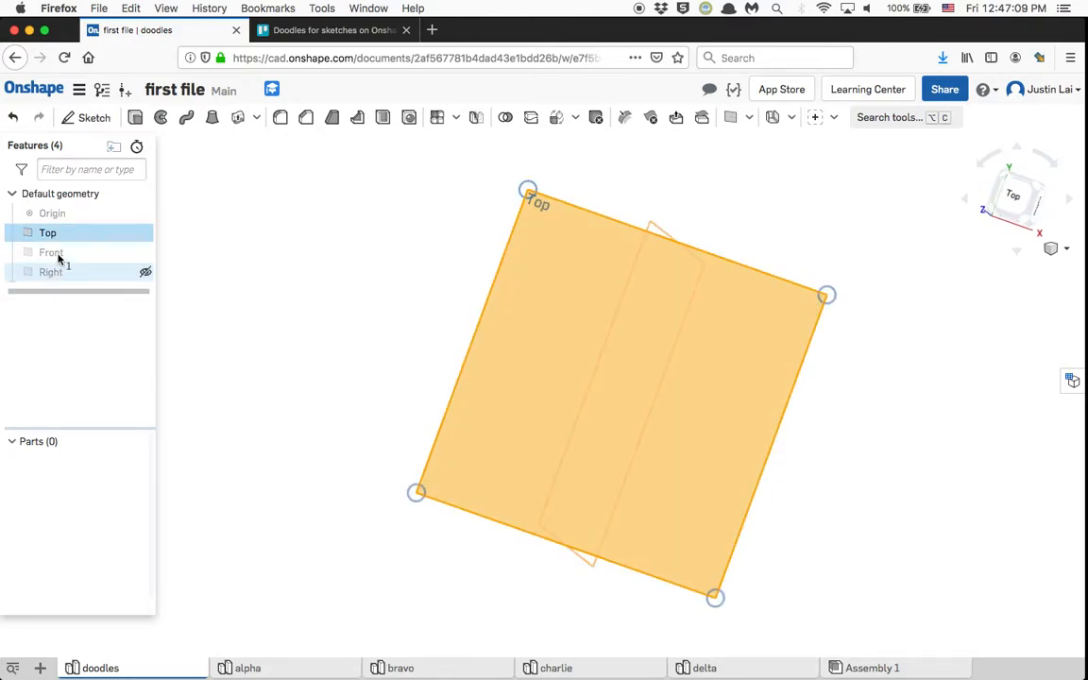
pyautogui.click(83, 118)
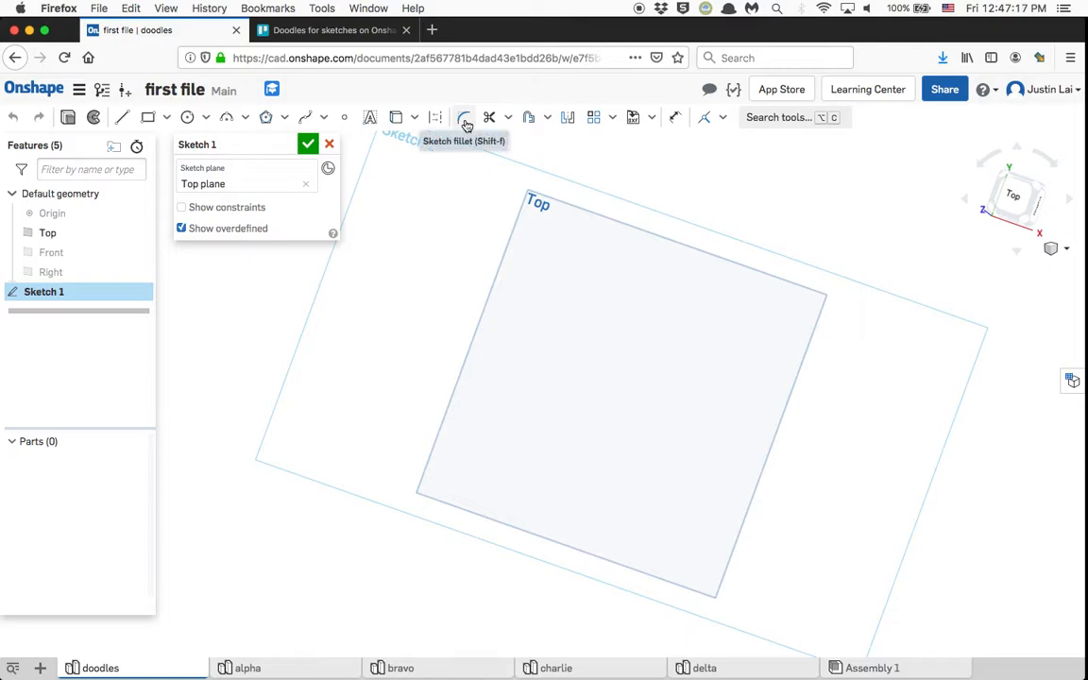
pyautogui.press('n')
pyautogui.scroll(5, 709, 316)
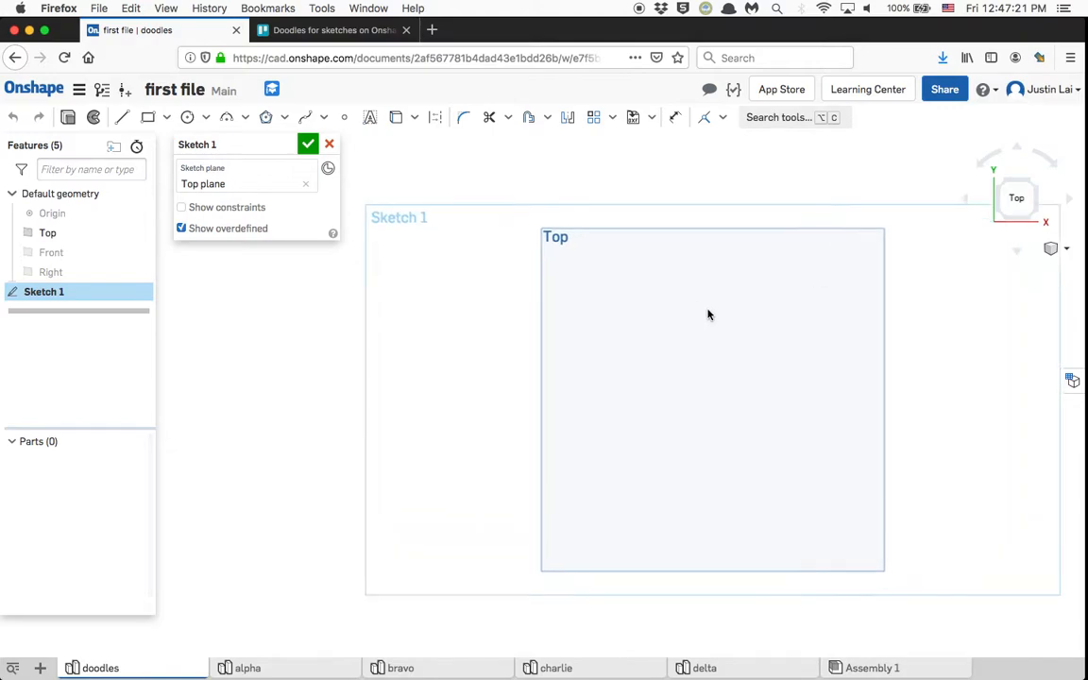
pyautogui.moveTo(712, 342); pyautogui.dragTo(638, 308, button='middle')
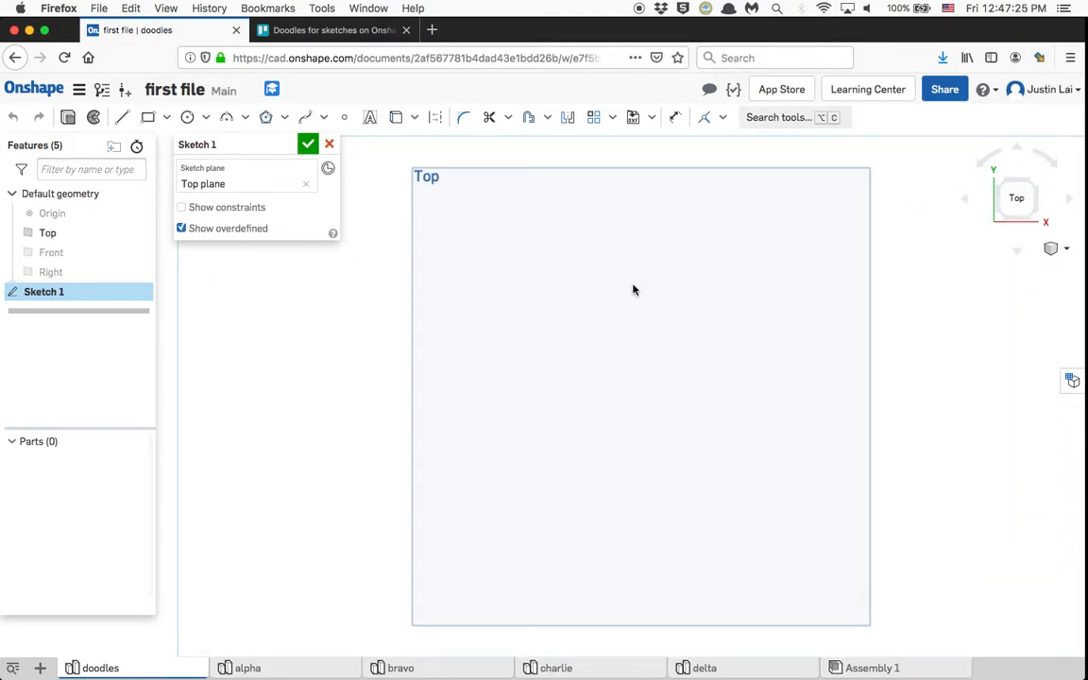
# - Sketch a corner rectangle about 3.7 in wide and 2.2 in high within the Top plane's outline and accept the sketch
pyautogui.click(169, 121)
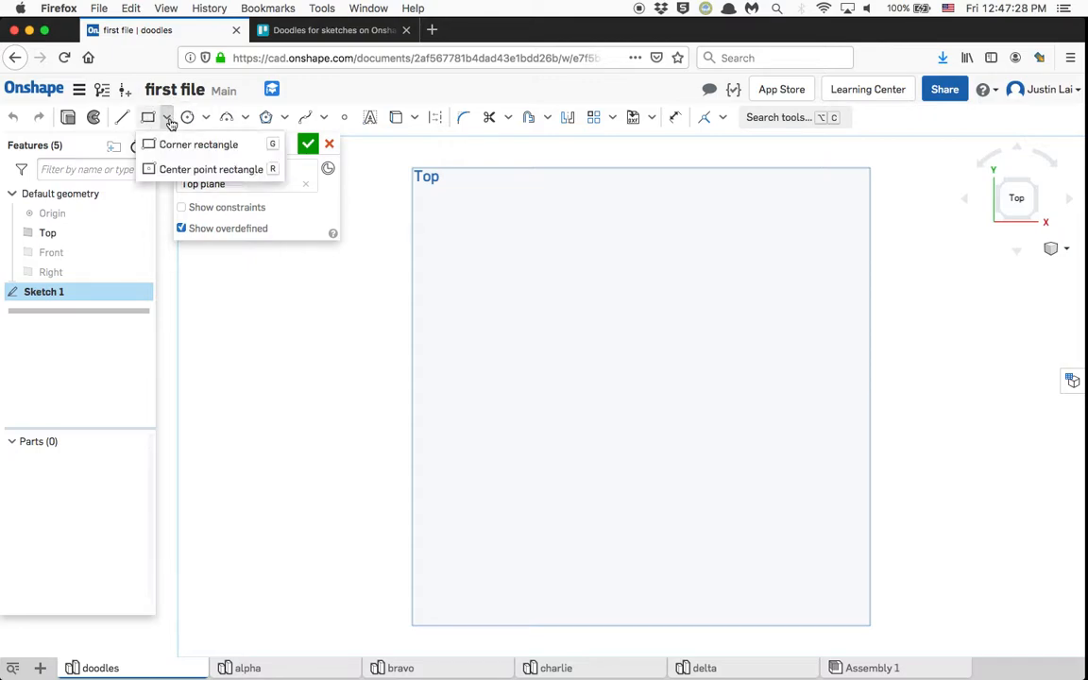
pyautogui.click(173, 146)
pyautogui.click(474, 266)
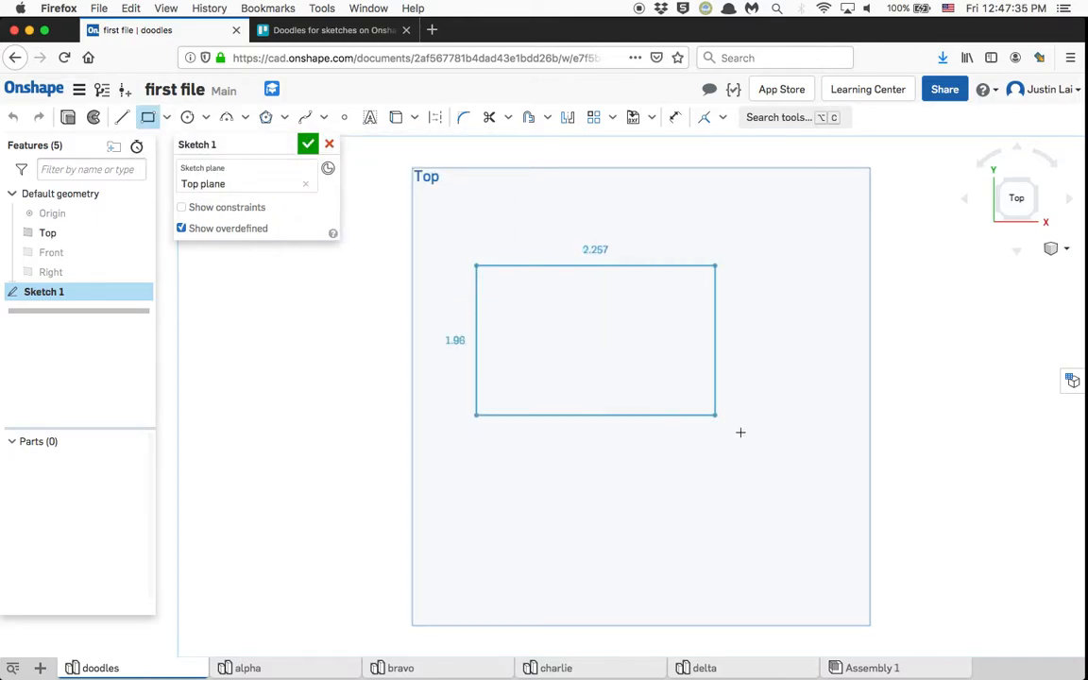
pyautogui.click(758, 433)
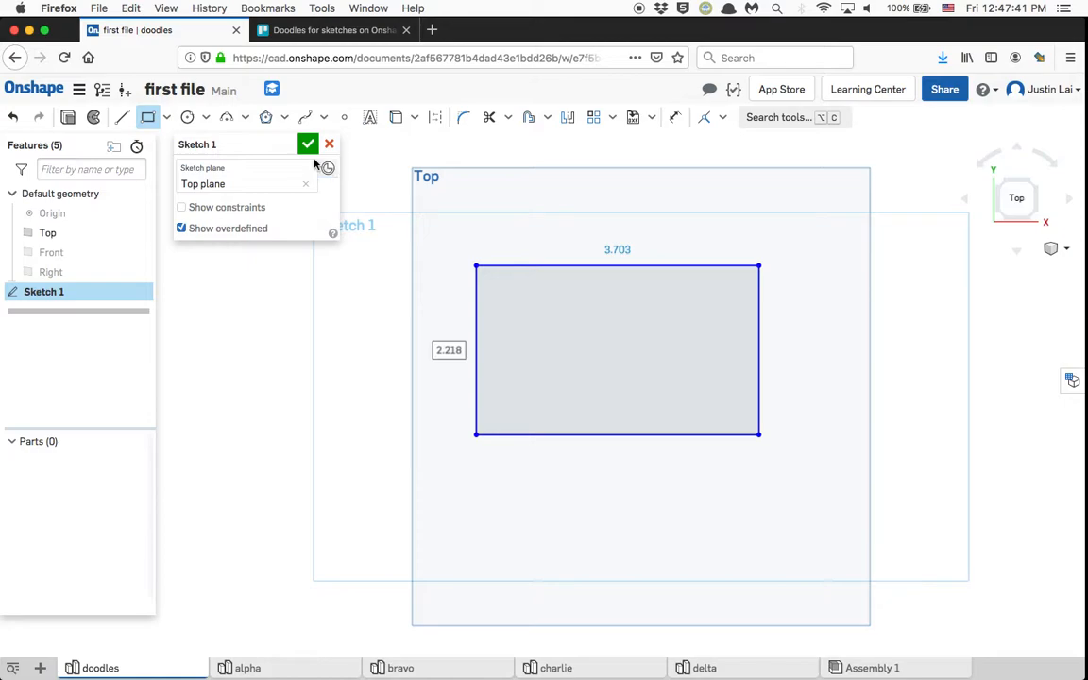
pyautogui.click(308, 144)
# - Extrude the rectangle as a new solid with a blind depth of about 1.7 in
pyautogui.moveTo(416, 361); pyautogui.dragTo(382, 308, button='right')
pyautogui.click(539, 338)
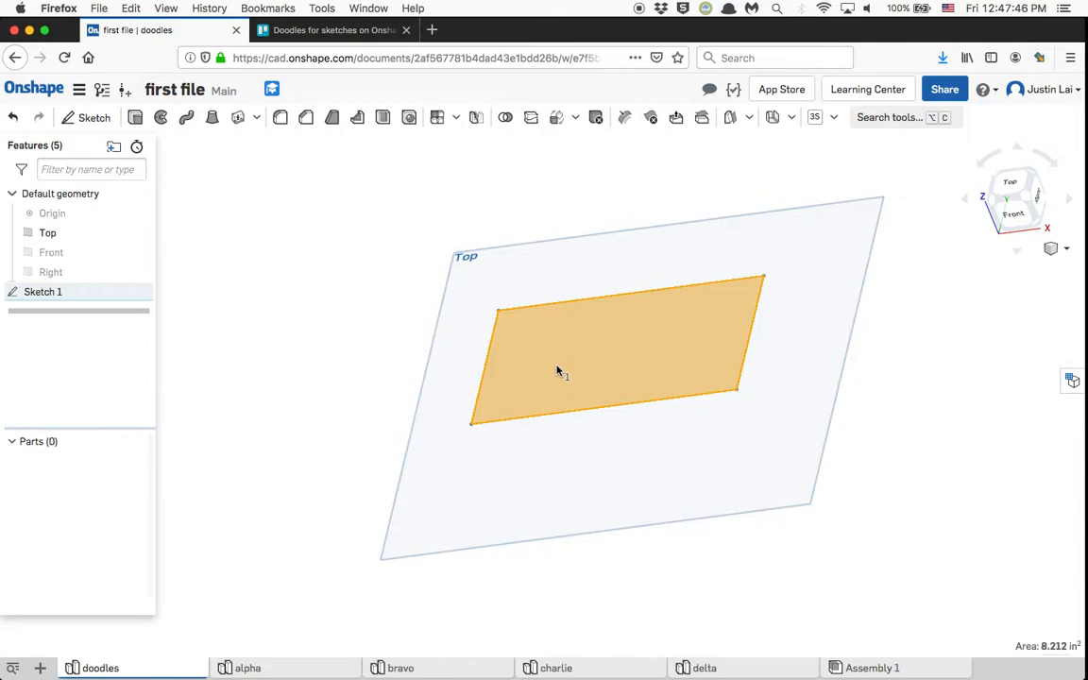
pyautogui.click(136, 119)
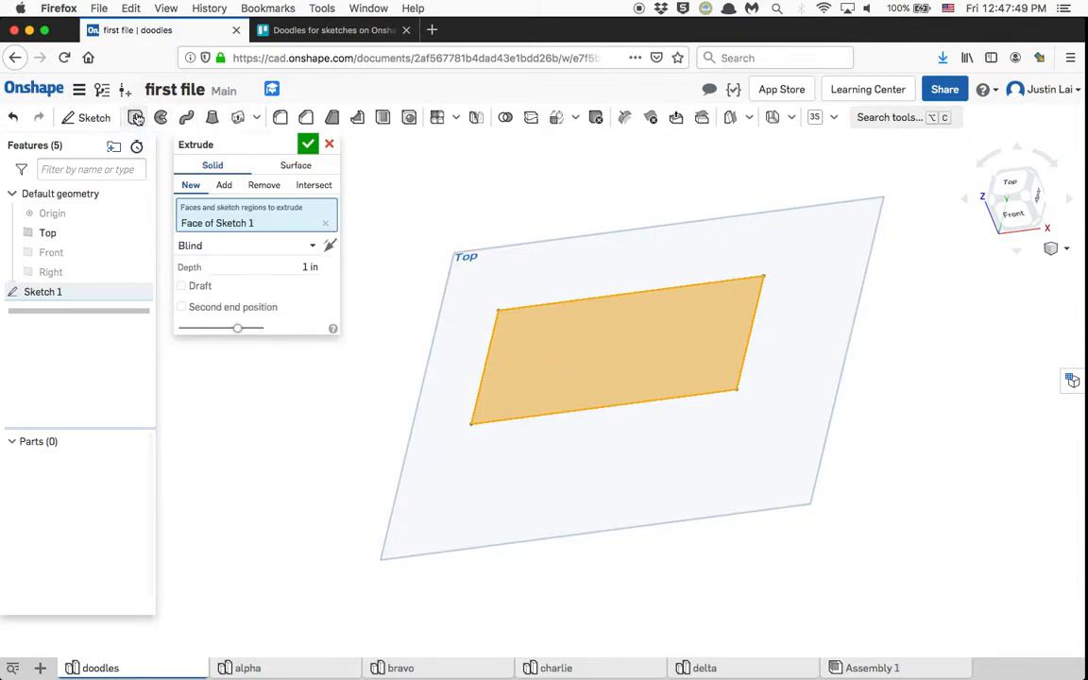
pyautogui.moveTo(549, 314); pyautogui.dragTo(599, 425, button='right')
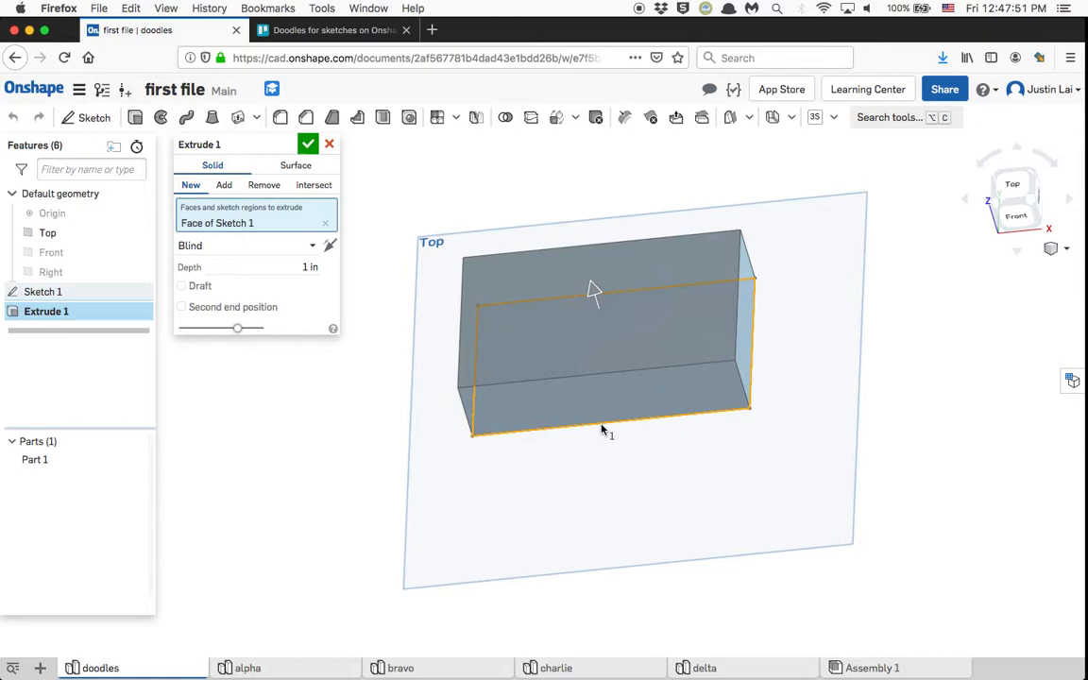
pyautogui.moveTo(570, 326); pyautogui.dragTo(612, 432, button='middle')
pyautogui.moveTo(612, 432); pyautogui.dragTo(631, 408, button='right')
pyautogui.moveTo(633, 404); pyautogui.dragTo(601, 326)
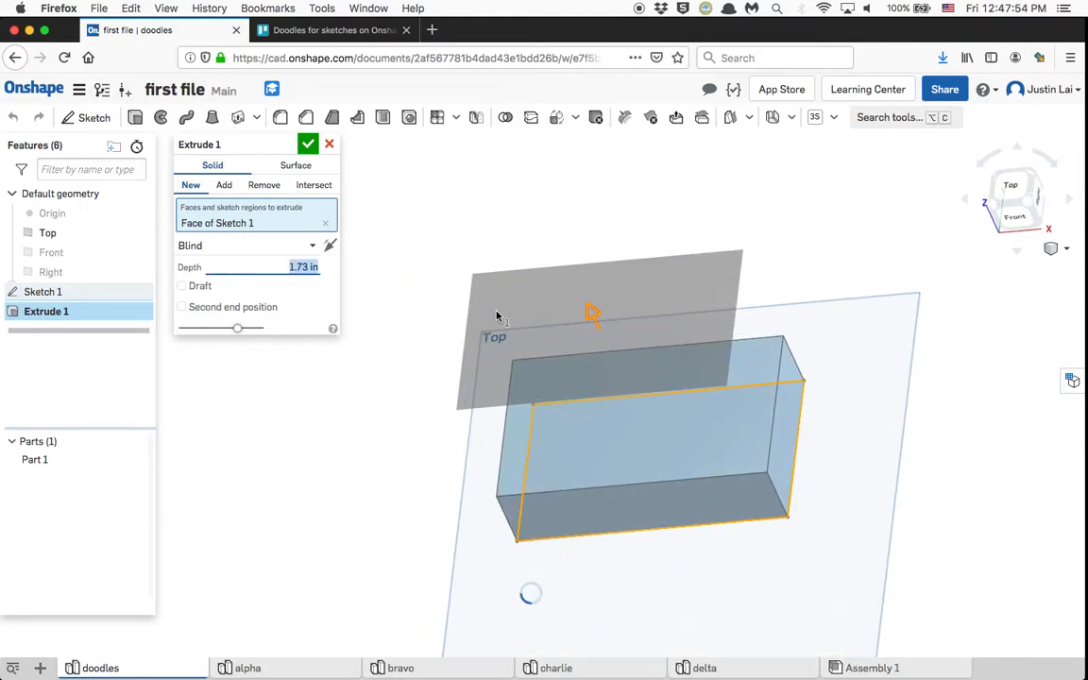
pyautogui.moveTo(615, 367); pyautogui.dragTo(600, 333)
pyautogui.click(308, 144)
pyautogui.moveTo(357, 187); pyautogui.dragTo(383, 218, button='right')
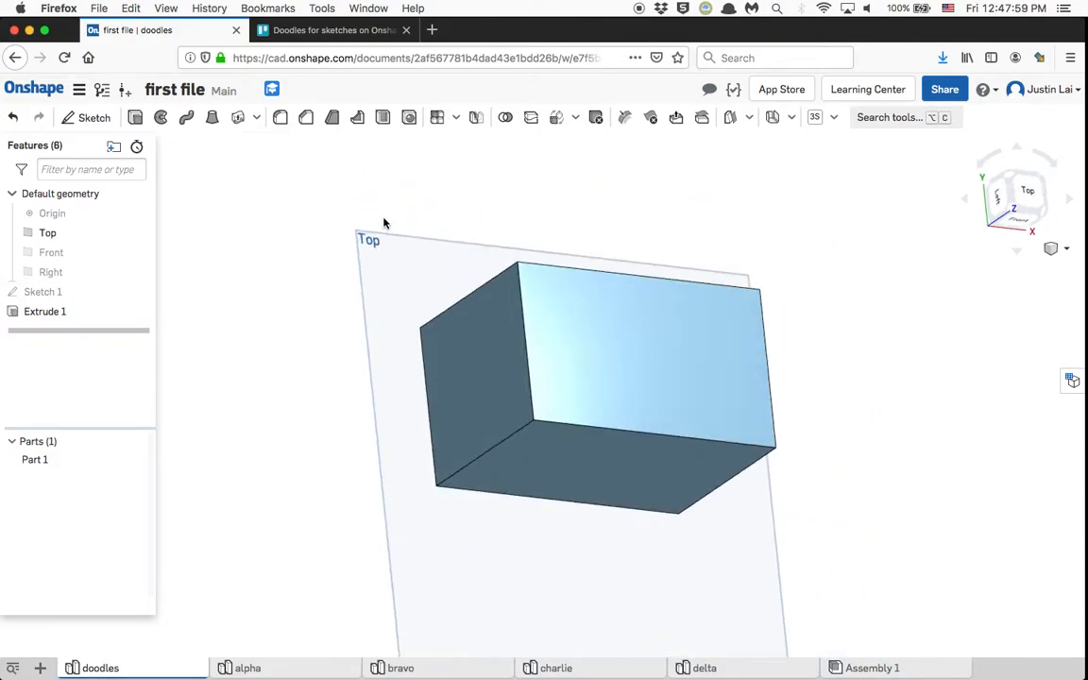
pyautogui.rightClick(54, 459)
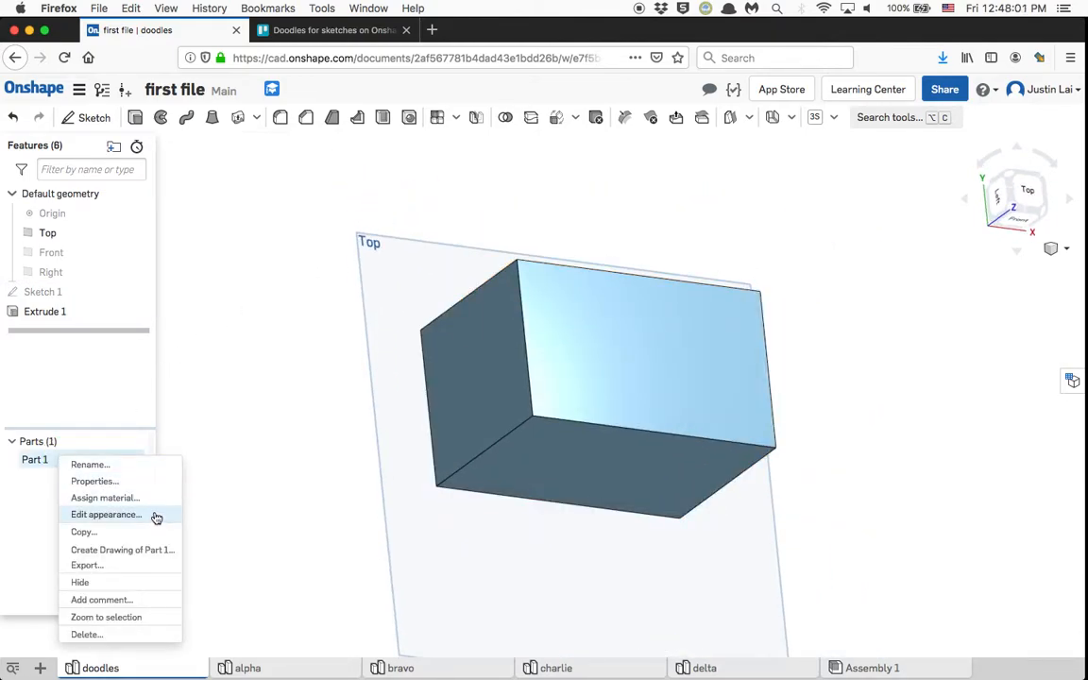
pyautogui.click(292, 339)
pyautogui.moveTo(474, 324); pyautogui.dragTo(531, 359, button='right')
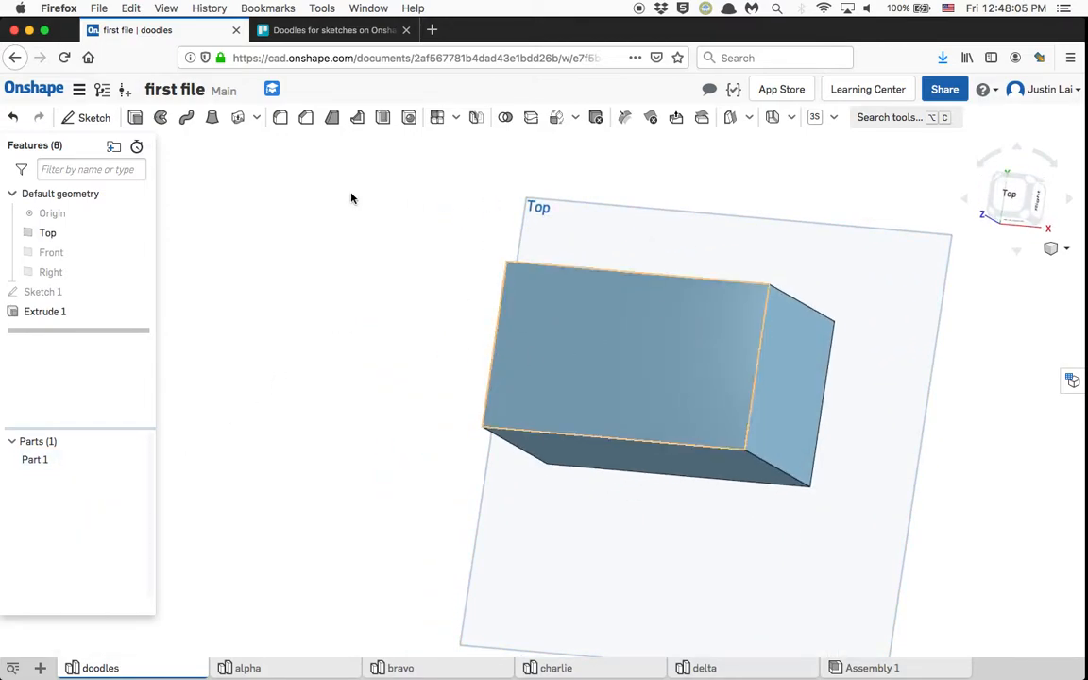
pyautogui.moveTo(301, 315); pyautogui.dragTo(354, 303, button='right')
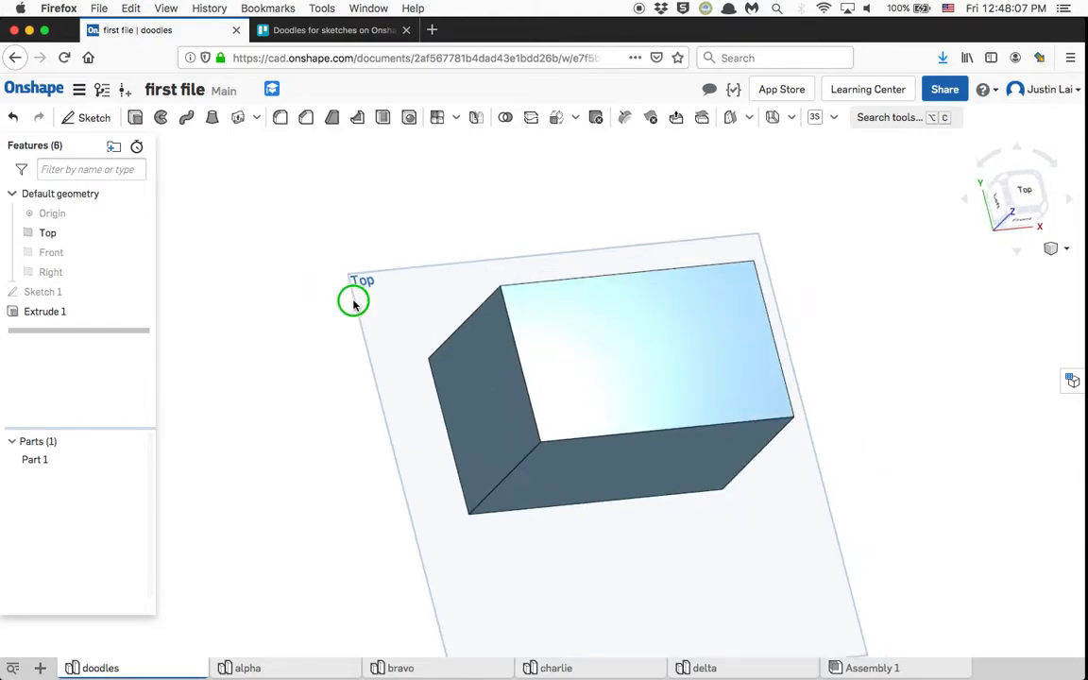
pyautogui.doubleClick(74, 293)
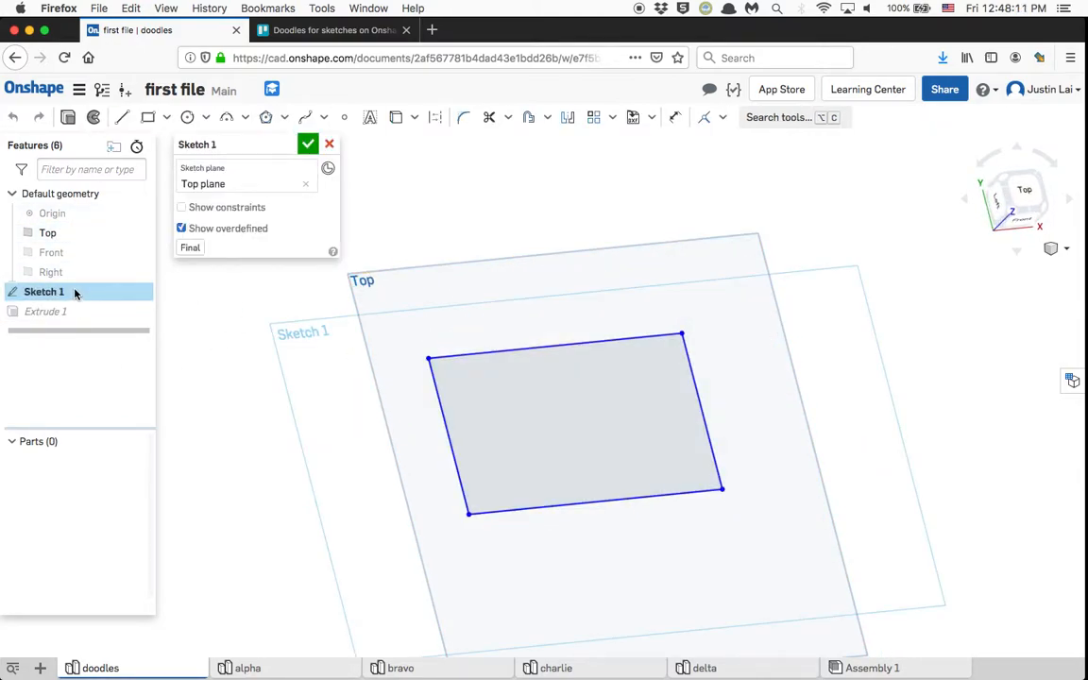
pyautogui.click(329, 145)
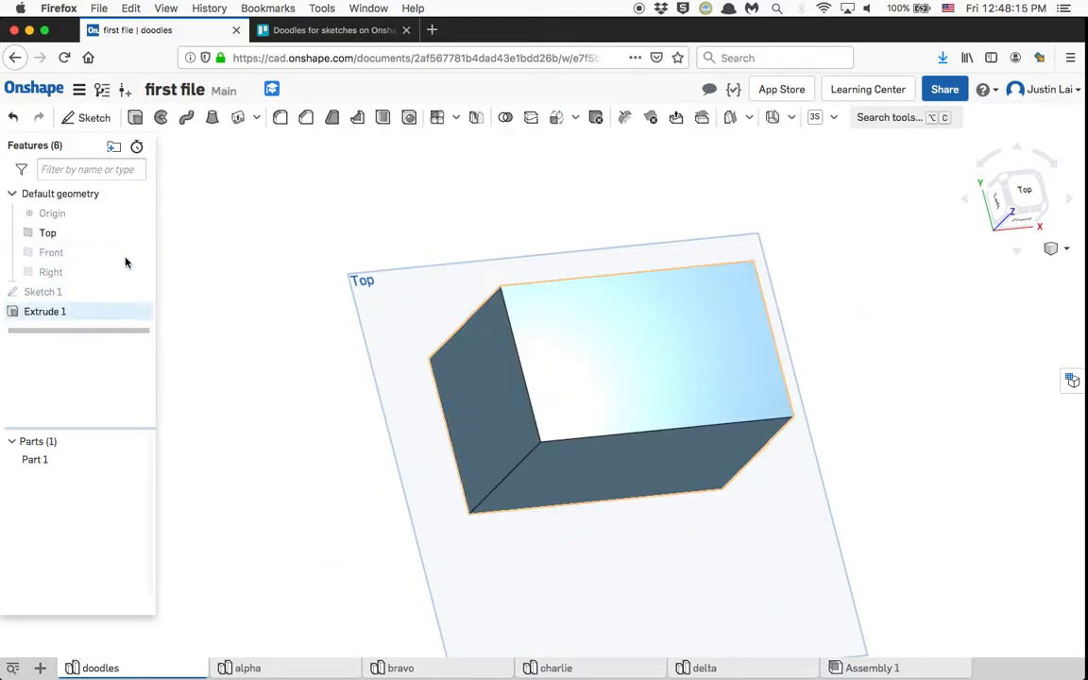
pyautogui.click(99, 117)
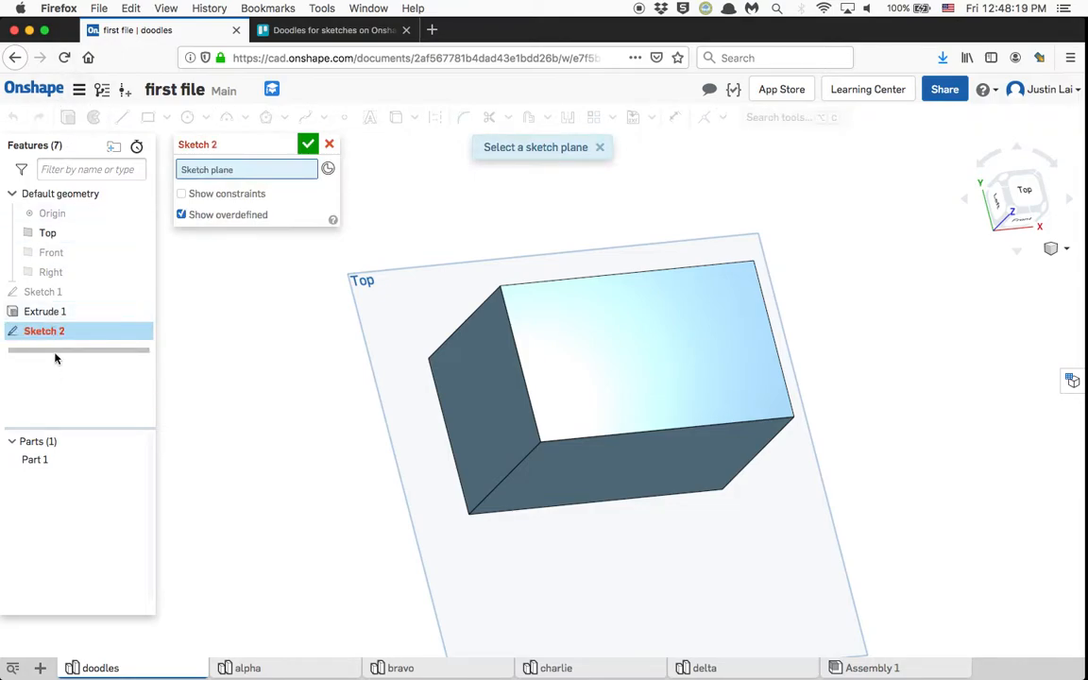
pyautogui.click(329, 143)
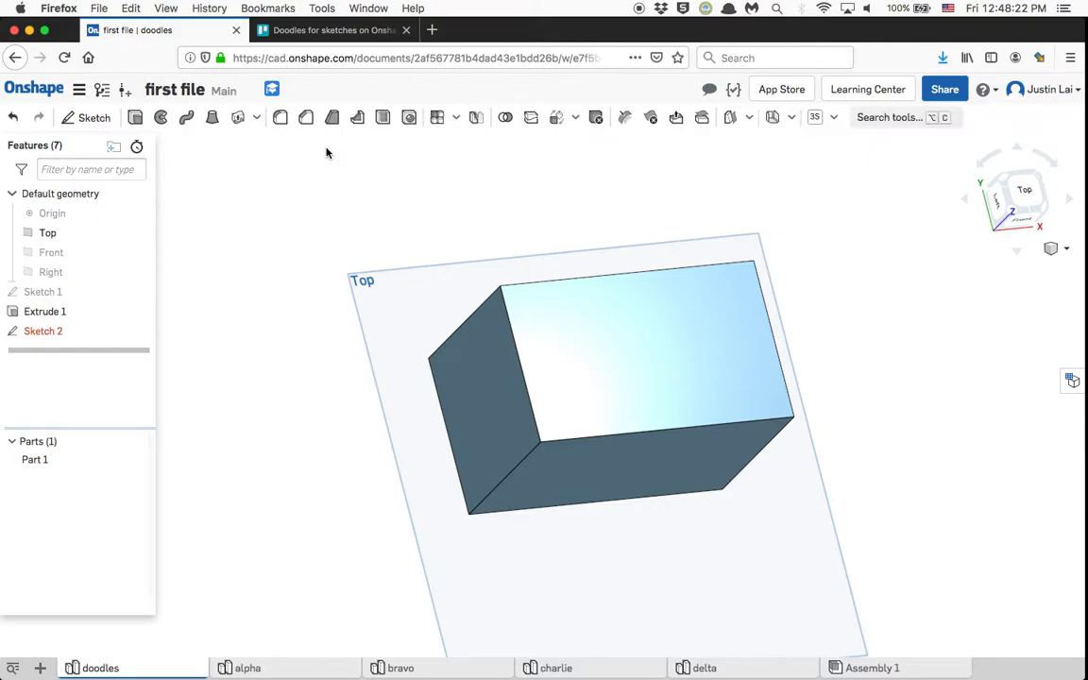
# - Reopen Sketch 1 for editing, view it normal to its plane and show its constraints
pyautogui.doubleClick(99, 297)
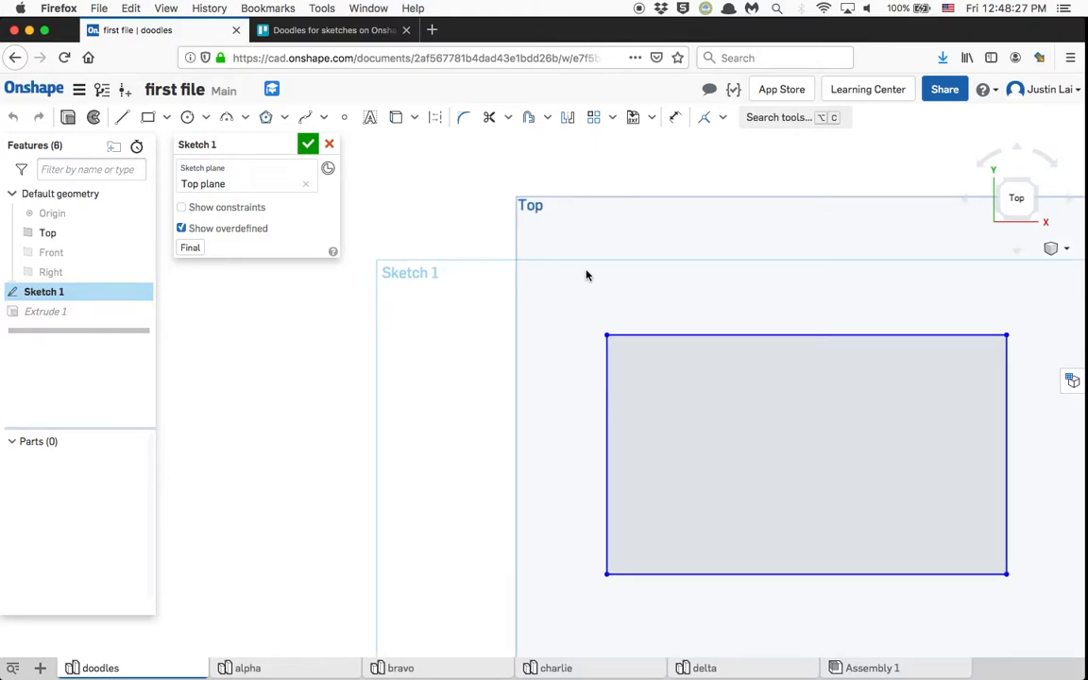
pyautogui.moveTo(432, 251)
pyautogui.mouseDown(button='middle')
pyautogui.moveTo(388, 226)
pyautogui.moveTo(387, 211)
pyautogui.mouseUp(button='middle')
pyautogui.scroll(-1, 387, 216)
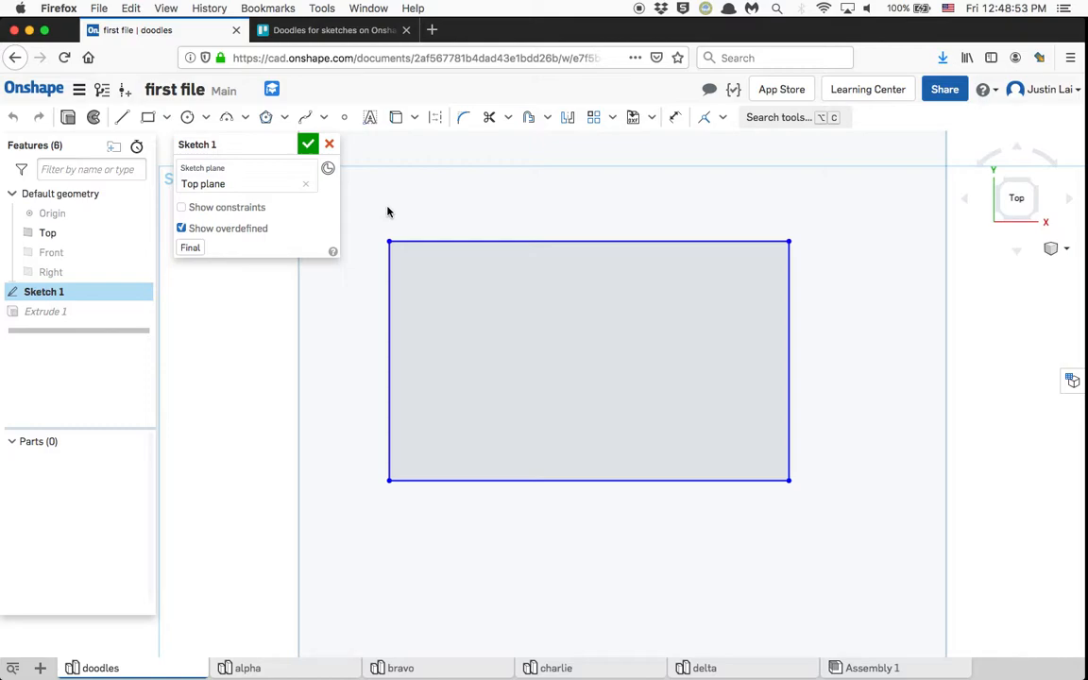
pyautogui.scroll(1, 386, 211)
pyautogui.scroll(-5, 386, 210)
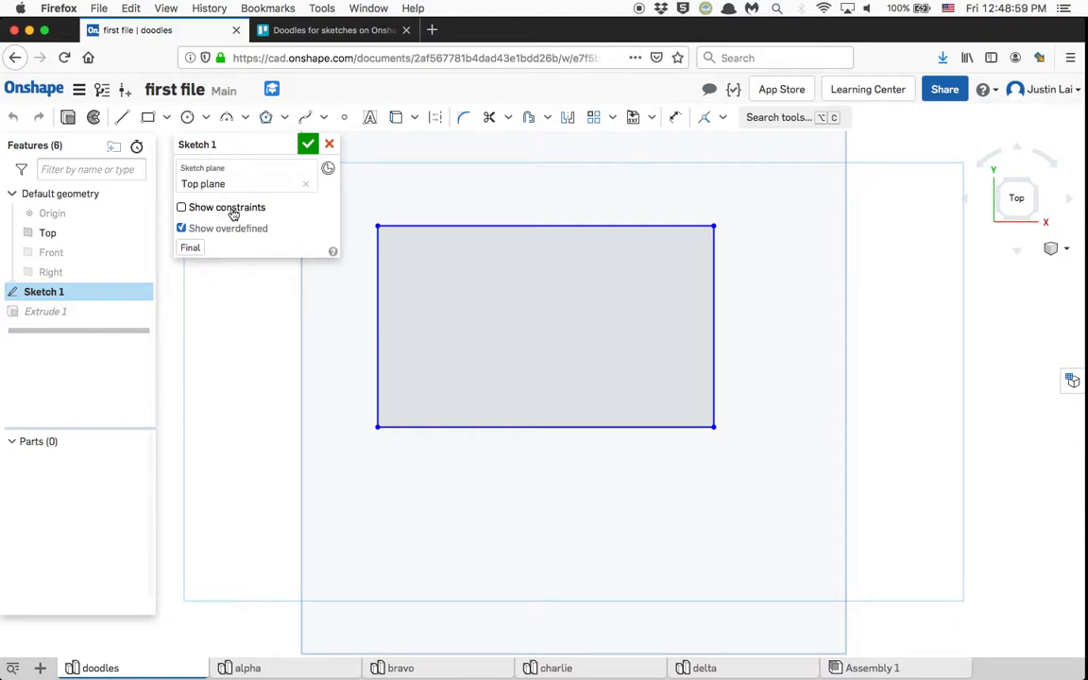
pyautogui.click(233, 210)
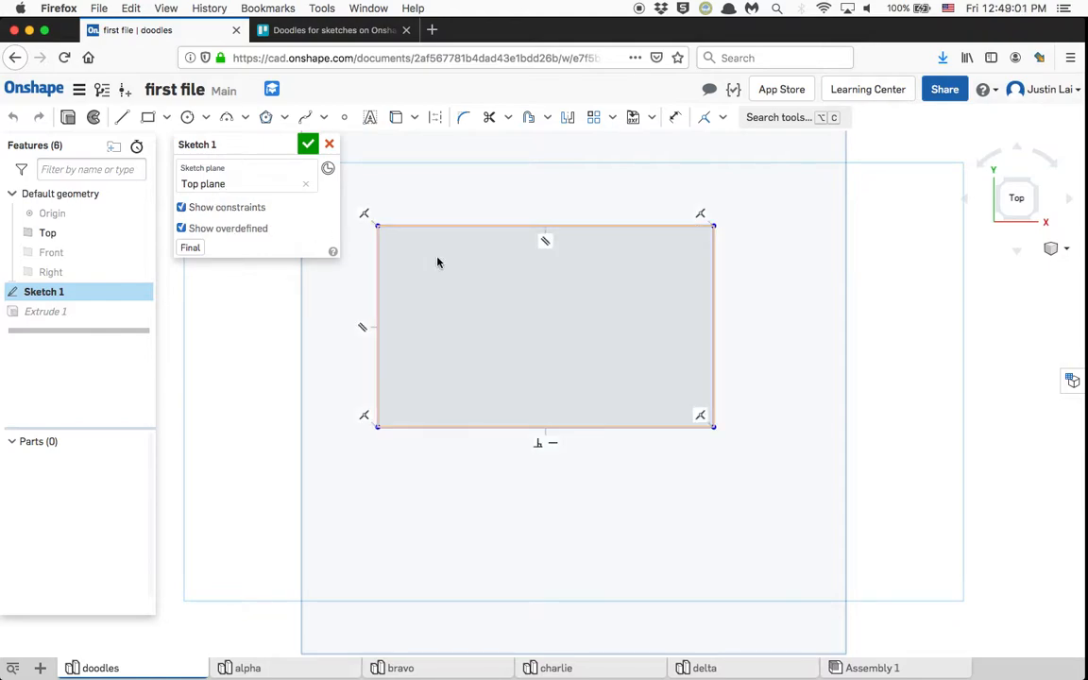
# - Examine the constraints on the rectangle's edges and corners and open the list of available constraint types
pyautogui.moveTo(437, 262); pyautogui.dragTo(464, 257, button='right')
pyautogui.scroll(2, 464, 255)
pyautogui.scroll(3, 464, 255)
pyautogui.moveTo(463, 255); pyautogui.dragTo(486, 259, button='middle')
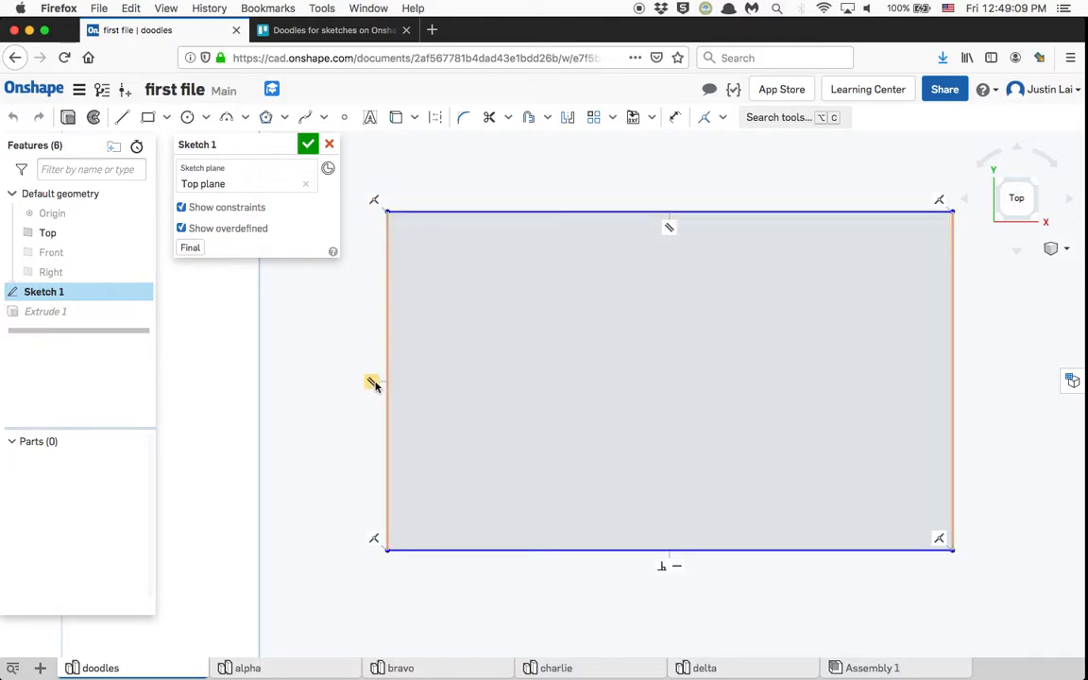
pyautogui.click(724, 121)
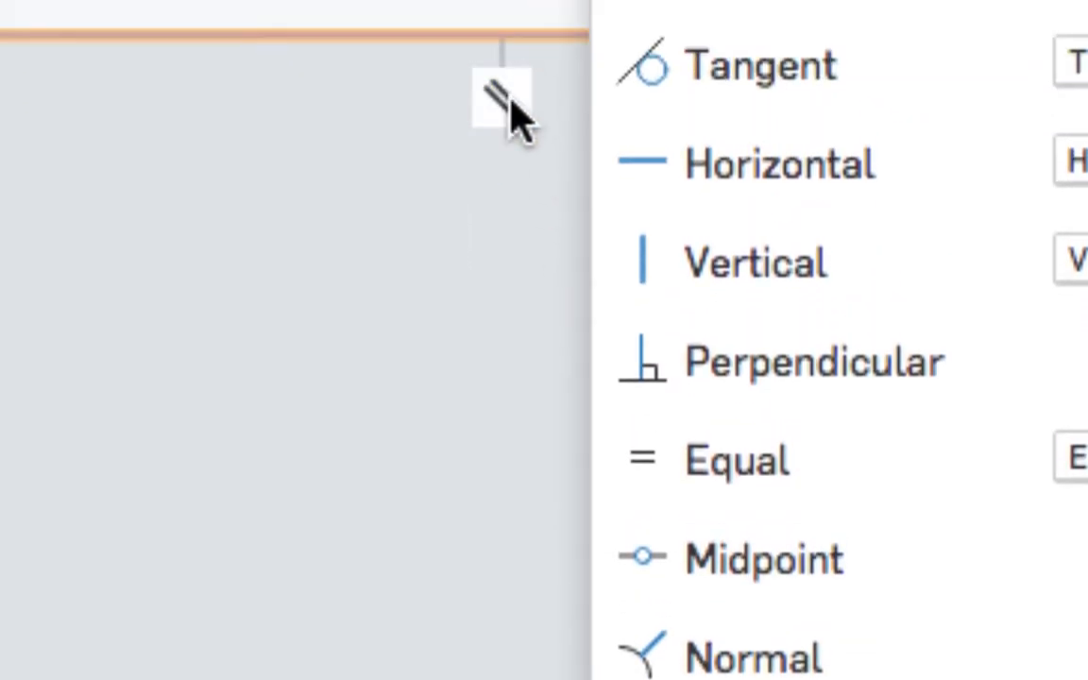
# - Examine the parallel constraint on the rectangle's upper edge and close the list of constraint types
pyautogui.click(505, 102)
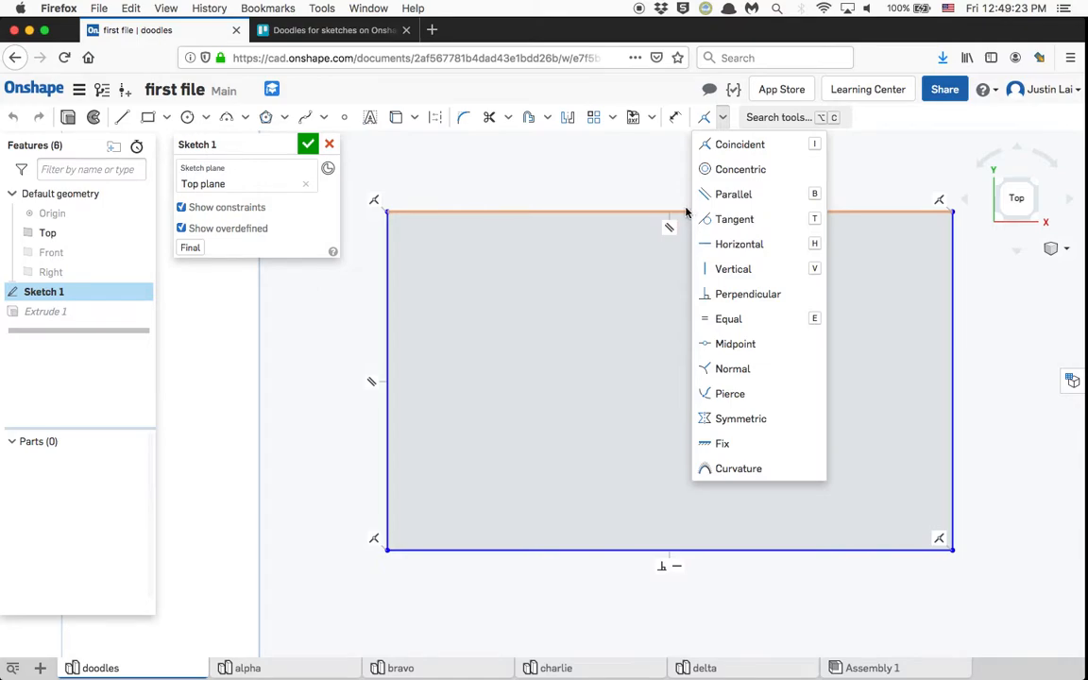
pyautogui.click(604, 174)
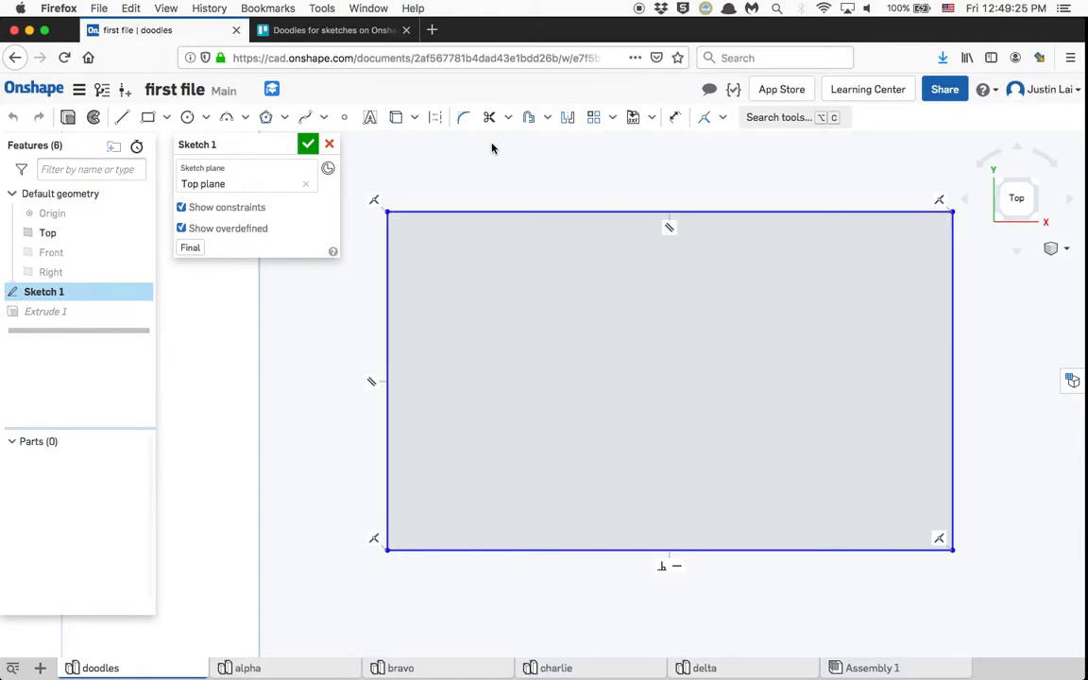
pyautogui.moveTo(526, 172); pyautogui.dragTo(514, 188, button='middle')
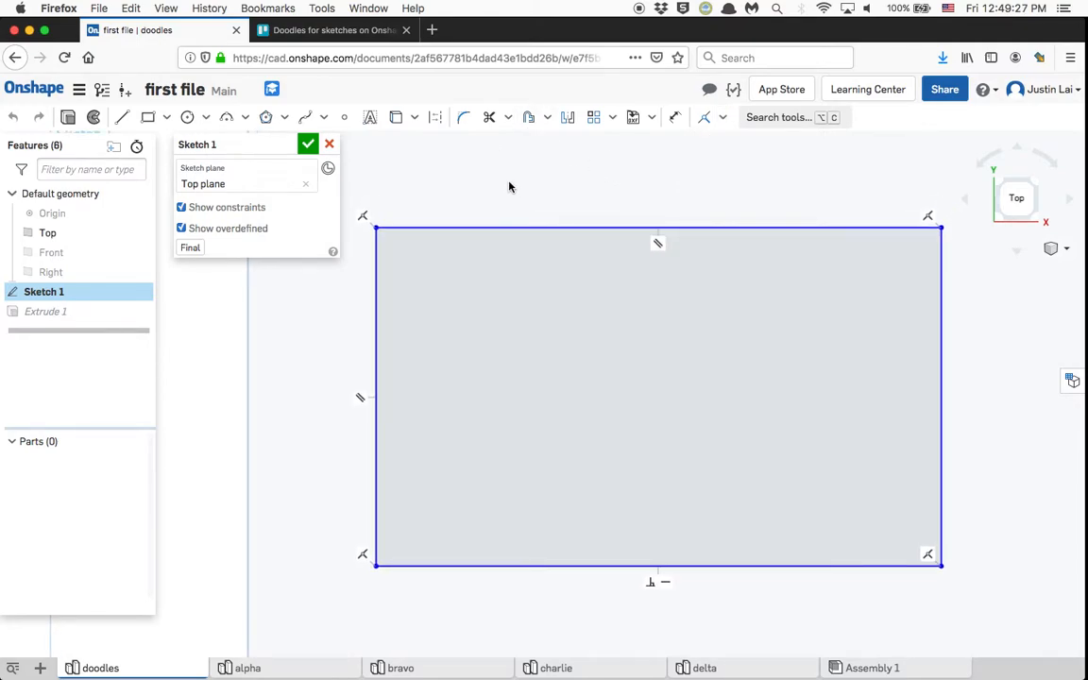
# - Resize the rectangle repeatedly by moving its edges and corners to test how its constraints hold the shape
pyautogui.moveTo(525, 228)
pyautogui.mouseDown()
pyautogui.moveTo(539, 170)
pyautogui.moveTo(535, 225)
pyautogui.mouseUp()
pyautogui.moveTo(377, 225); pyautogui.dragTo(535, 200)
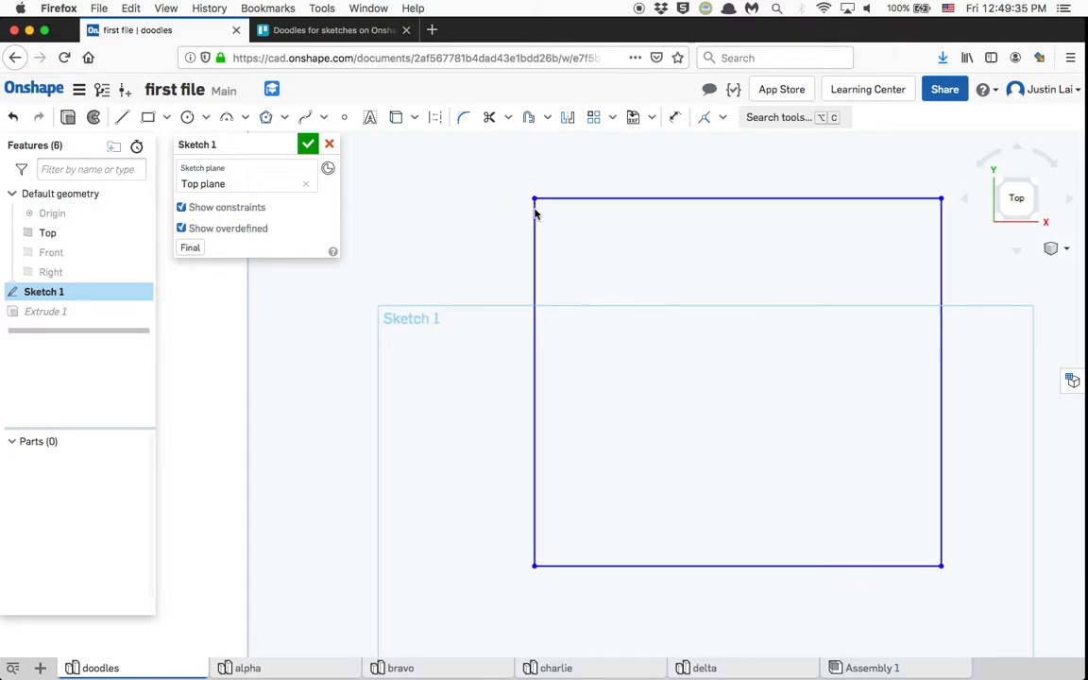
pyautogui.moveTo(536, 567); pyautogui.dragTo(446, 419)
pyautogui.moveTo(945, 423); pyautogui.dragTo(739, 457)
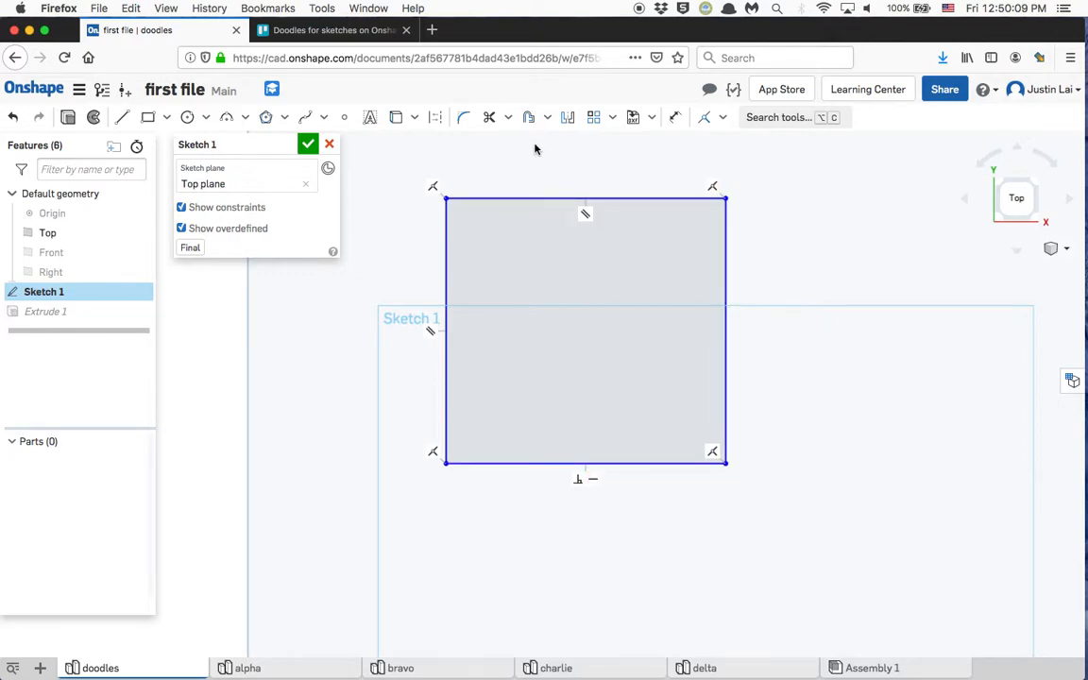
pyautogui.click(166, 117)
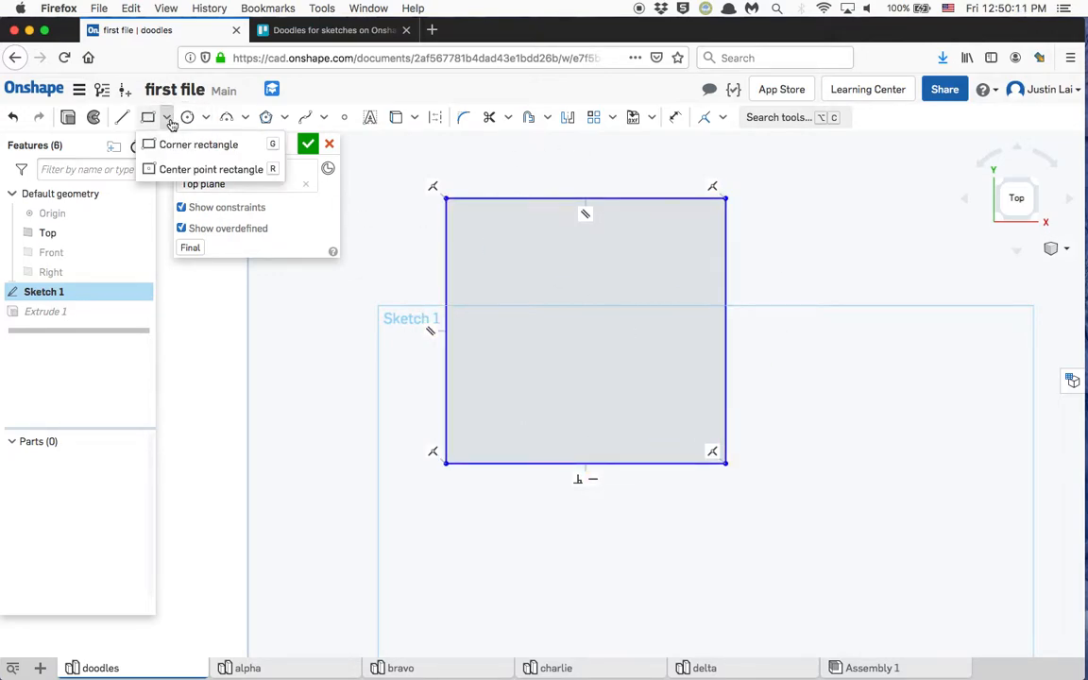
pyautogui.click(319, 205)
pyautogui.moveTo(526, 200); pyautogui.dragTo(545, 243)
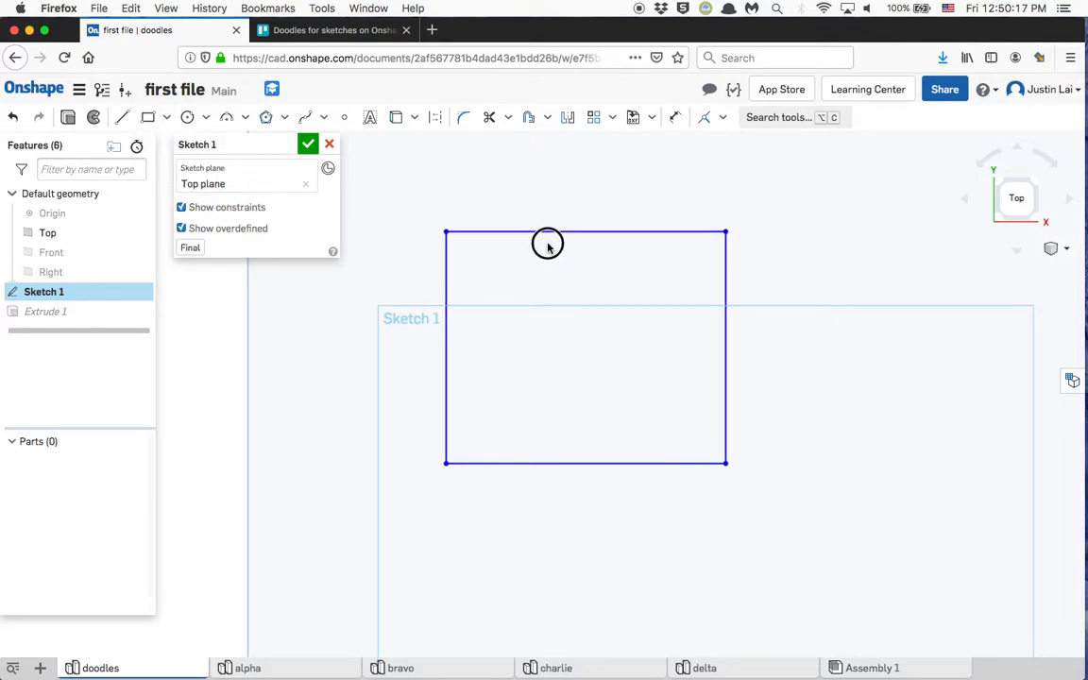
pyautogui.moveTo(729, 247); pyautogui.dragTo(815, 233)
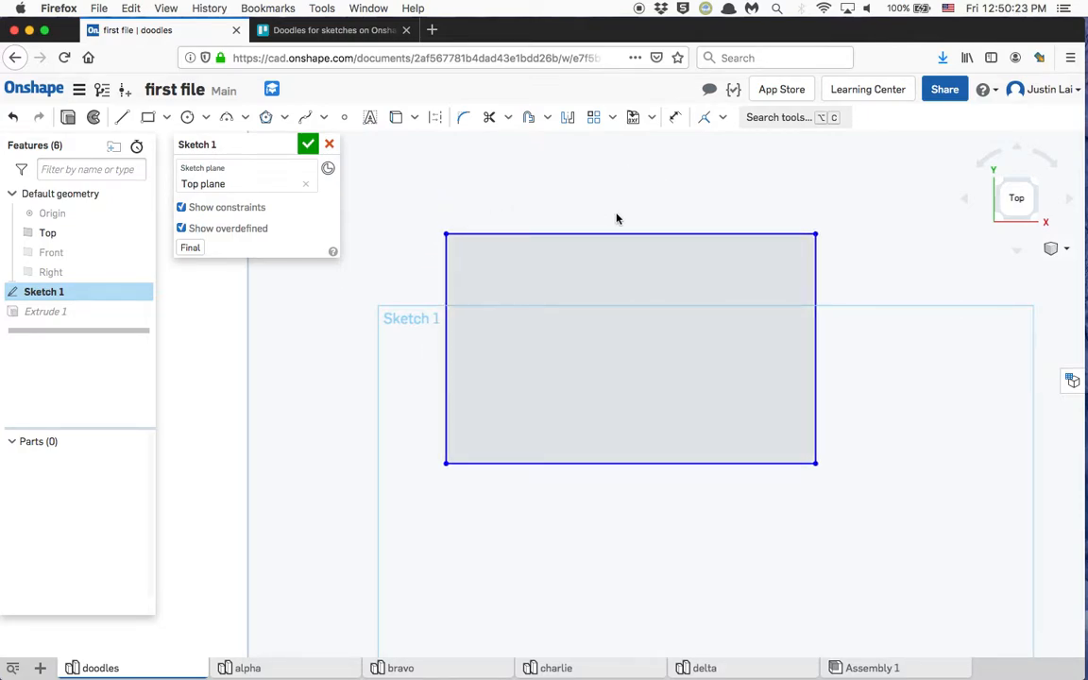
pyautogui.moveTo(818, 462); pyautogui.dragTo(558, 474)
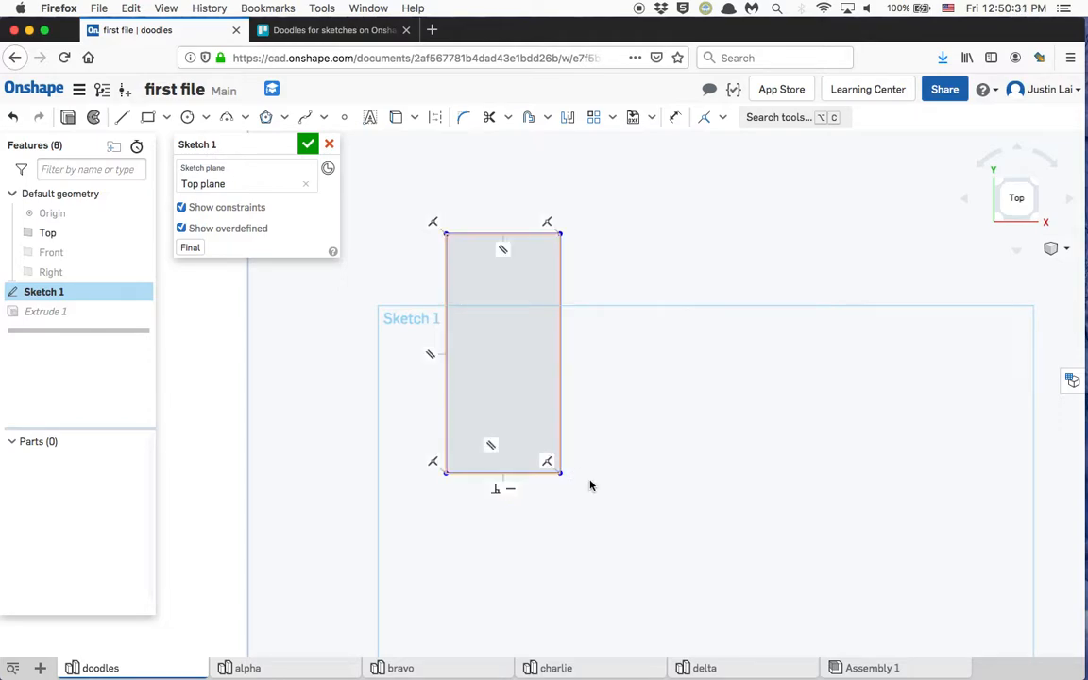
pyautogui.moveTo(561, 472); pyautogui.dragTo(793, 436)
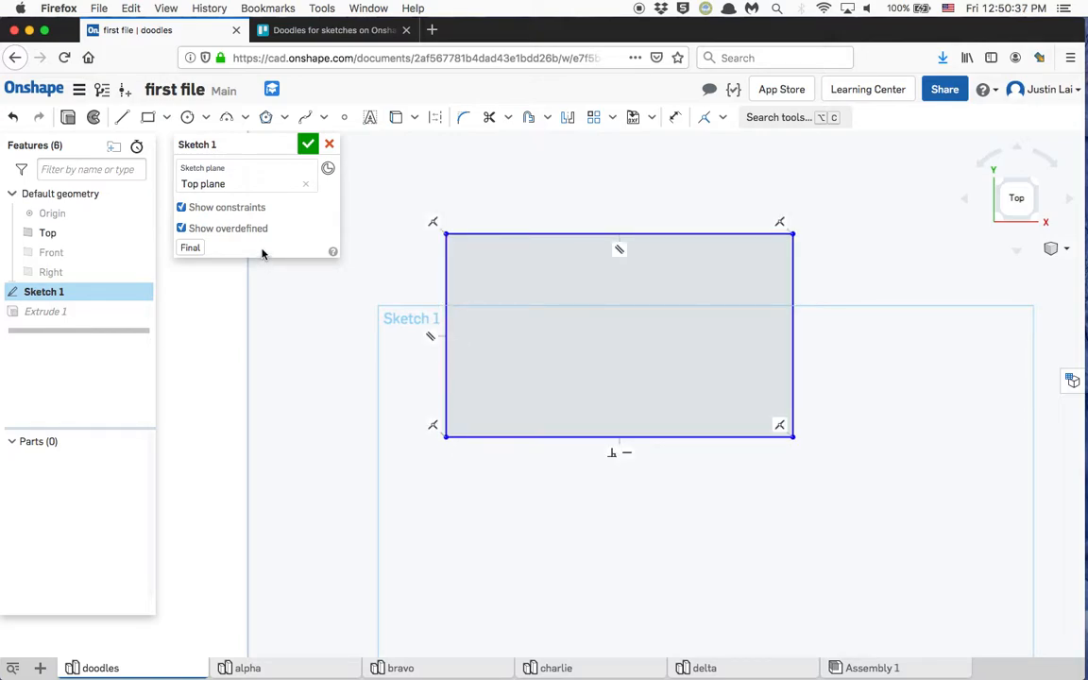
# - Delete the parallel constraint on the rectangle's upper edge and move the upper-right corner down and inward to slope that edge
pyautogui.click(616, 253)
pyautogui.moveTo(793, 234); pyautogui.dragTo(752, 235)
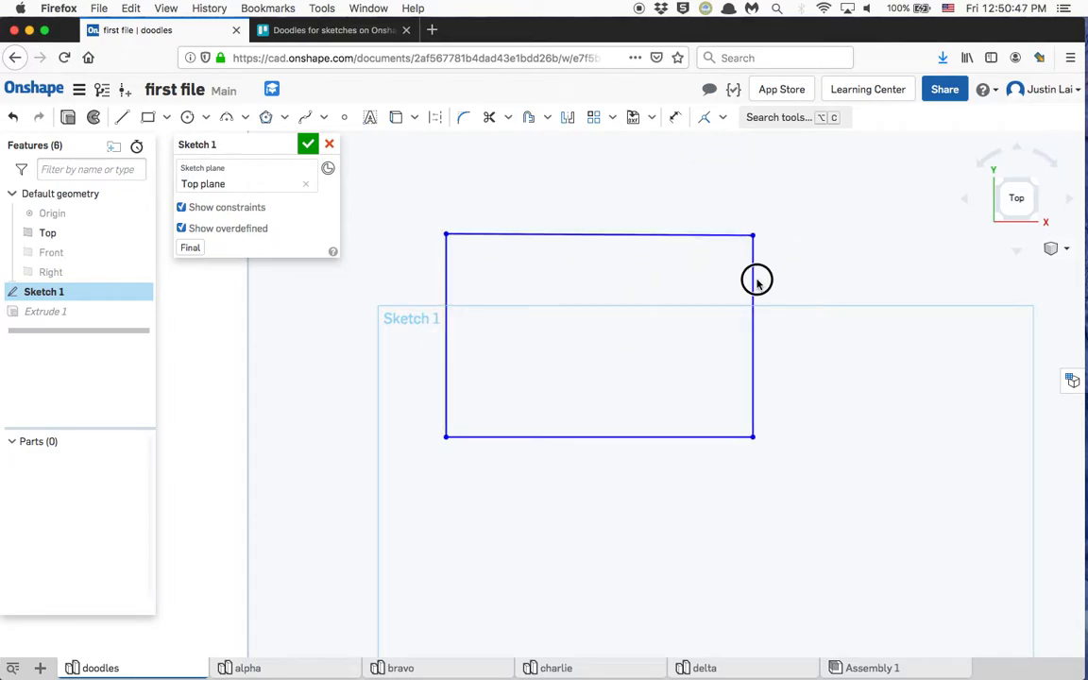
pyautogui.moveTo(756, 282)
pyautogui.mouseDown()
pyautogui.moveTo(745, 379)
pyautogui.moveTo(735, 161)
pyautogui.moveTo(693, 337)
pyautogui.mouseUp()
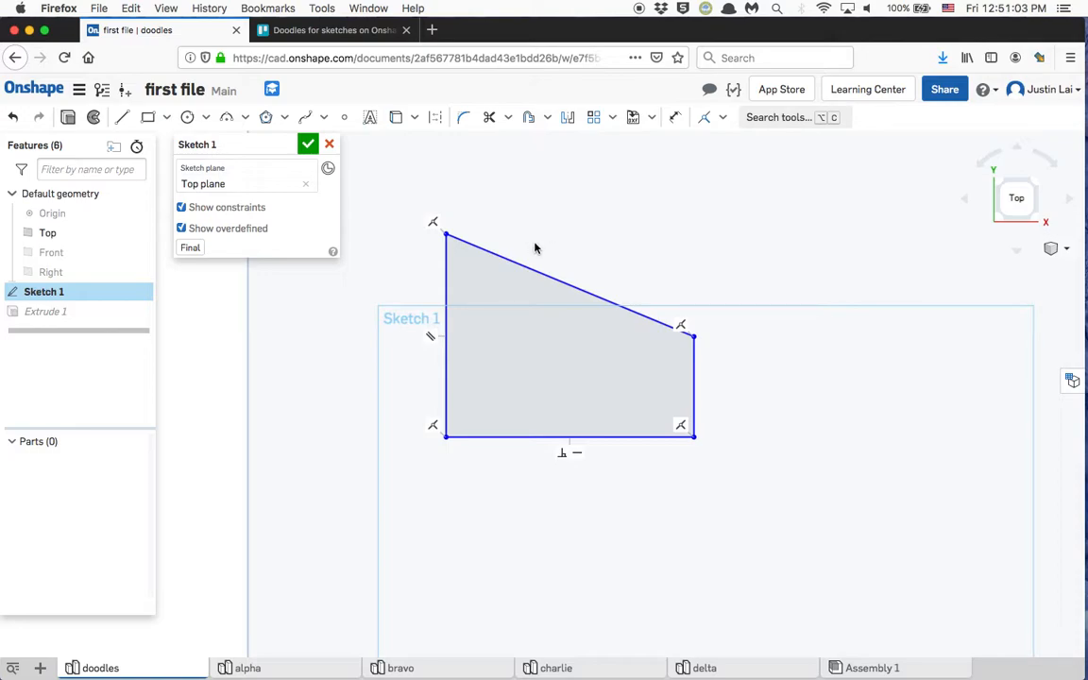
# - Delete the parallel constraint between the two vertical sides and move the upper-left and lower-right corners to form an irregular quadrilateral
pyautogui.rightClick(431, 340)
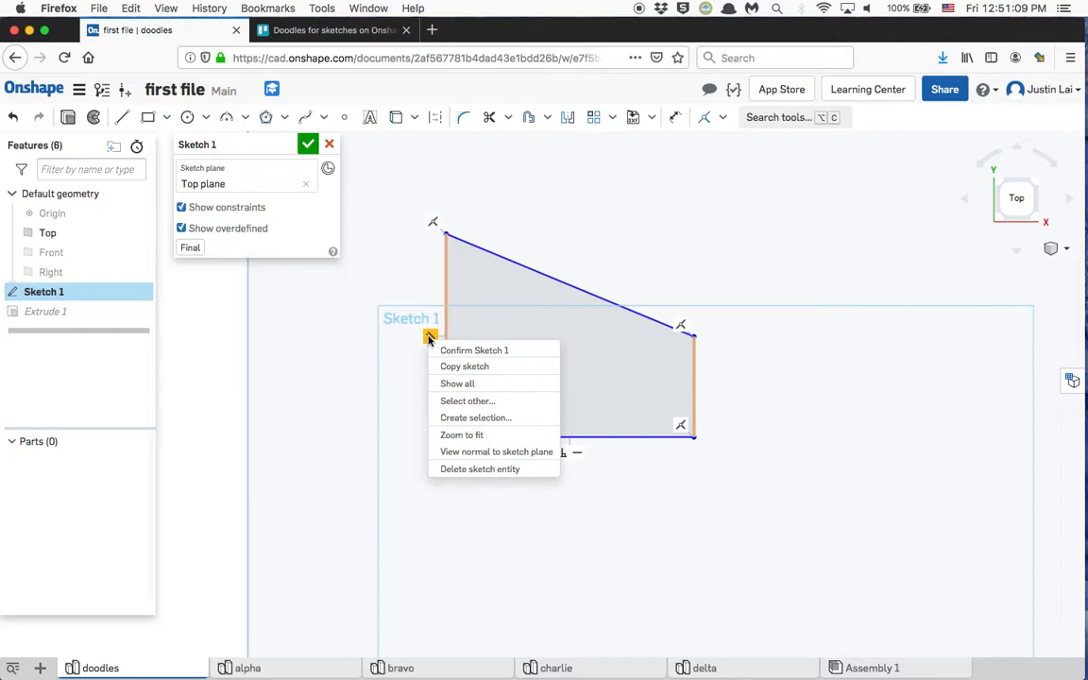
pyautogui.press('Escape')
pyautogui.click(430, 338)
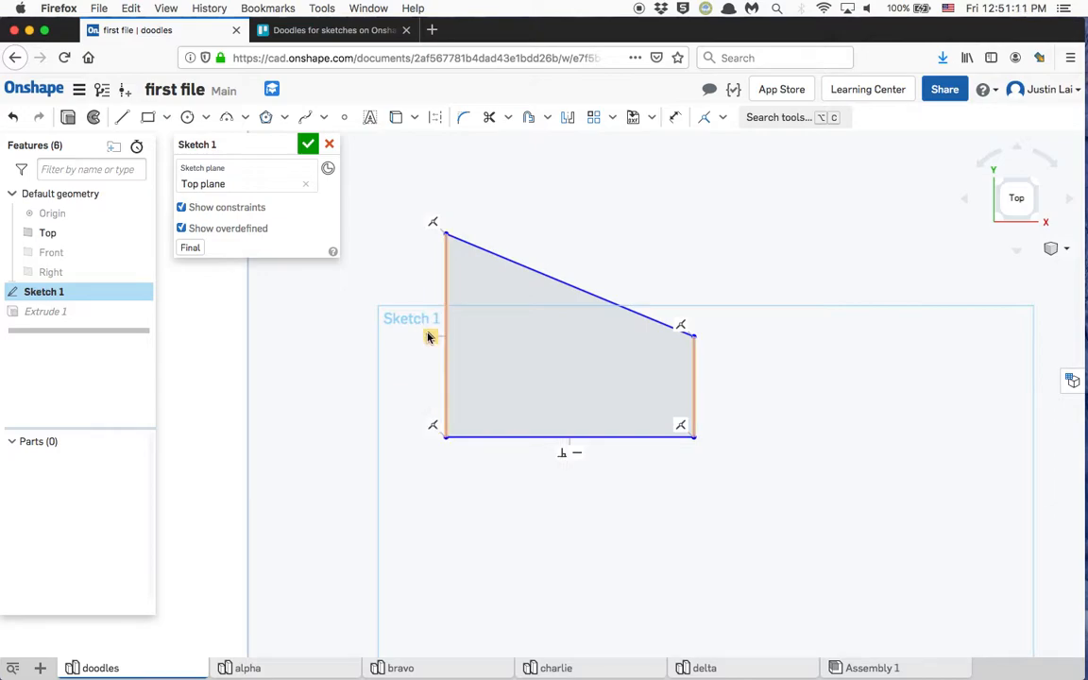
pyautogui.press('Delete')
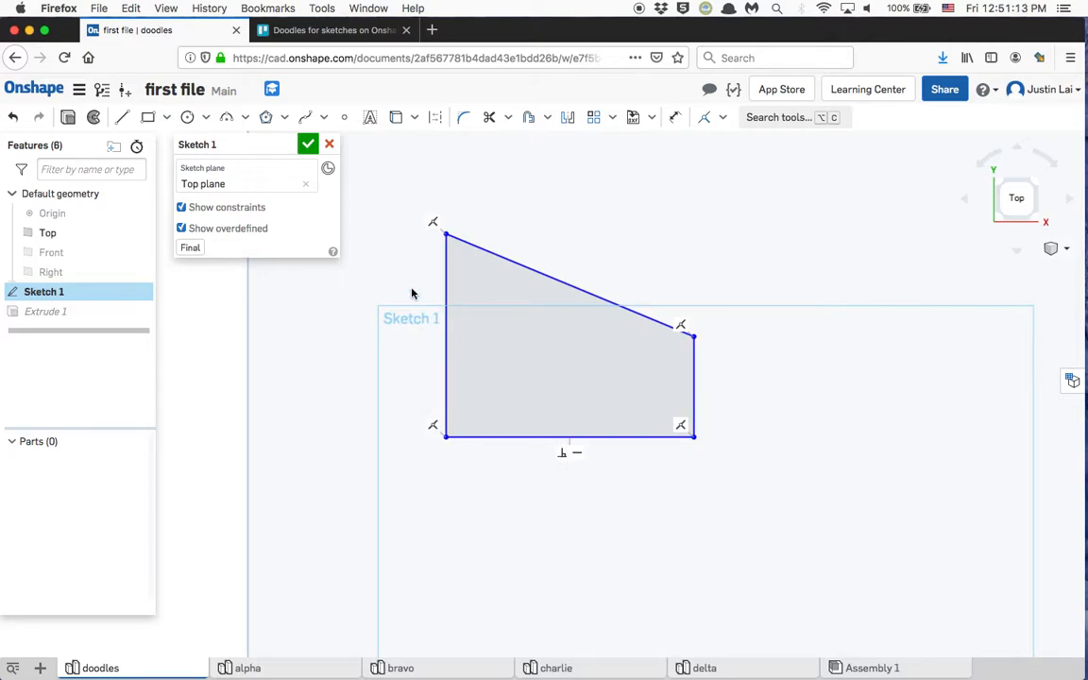
pyautogui.moveTo(447, 236)
pyautogui.mouseDown()
pyautogui.moveTo(497, 308)
pyautogui.moveTo(616, 369)
pyautogui.moveTo(532, 371)
pyautogui.moveTo(489, 341)
pyautogui.mouseUp()
pyautogui.moveTo(694, 436); pyautogui.dragTo(579, 443)
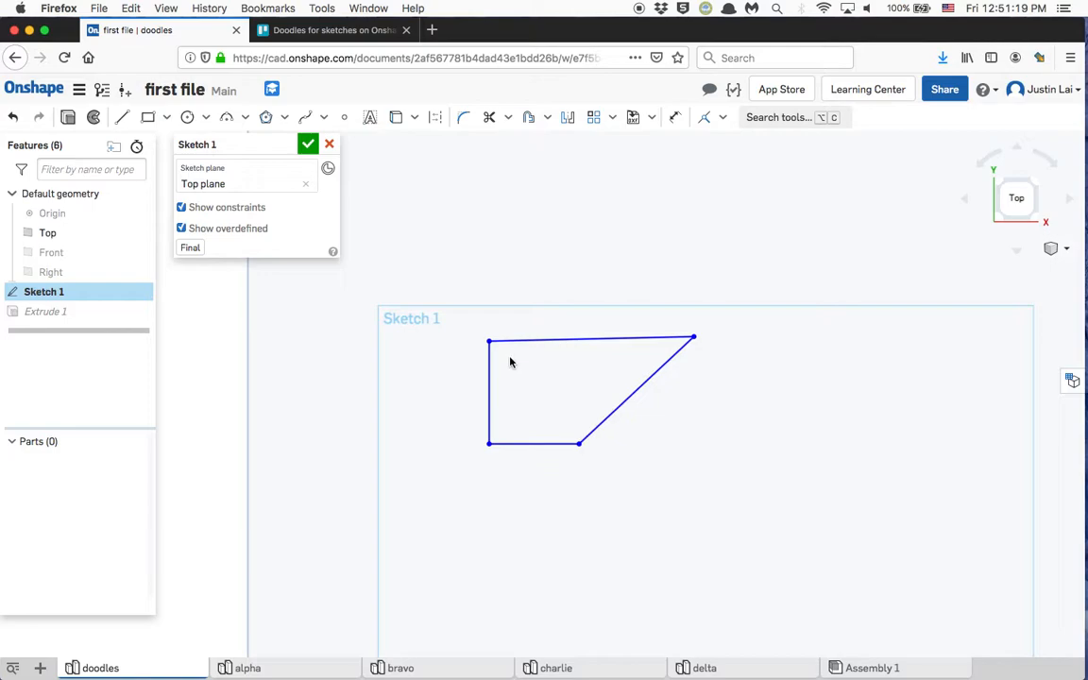
pyautogui.moveTo(489, 340); pyautogui.dragTo(508, 235)
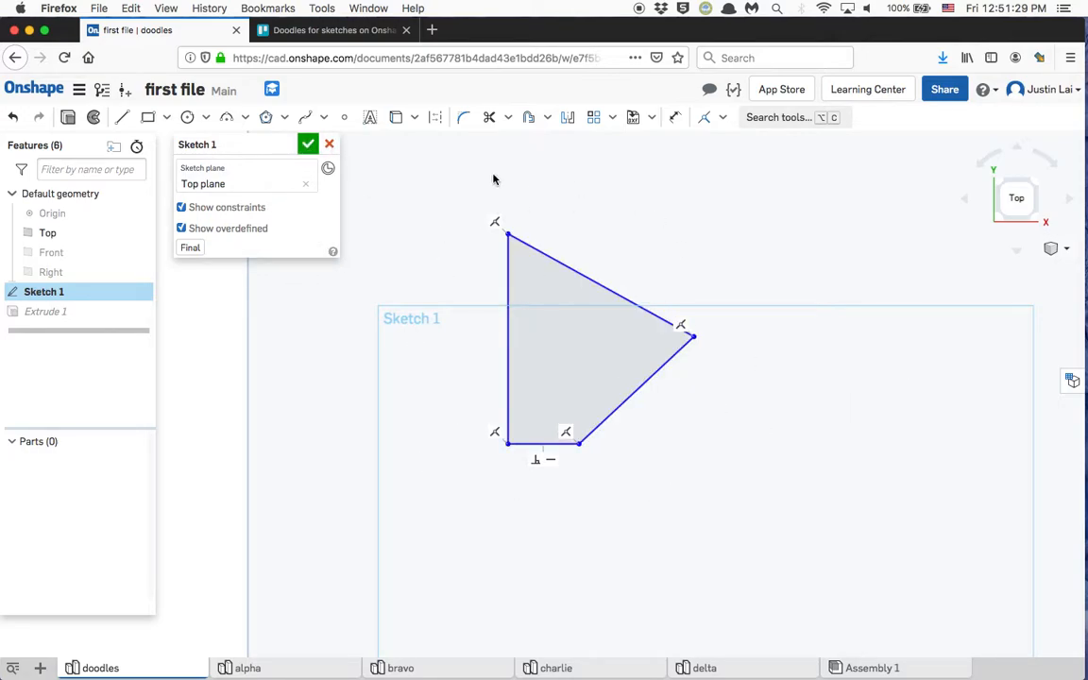
# - Accept the sketch, inspect the reshaped solid in 3D and review the settings of Extrude 1
pyautogui.click(308, 146)
pyautogui.moveTo(522, 430)
pyautogui.mouseDown(button='right')
pyautogui.moveTo(503, 377)
pyautogui.moveTo(508, 410)
pyautogui.mouseUp(button='right')
pyautogui.scroll(-7, 509, 409)
pyautogui.scroll(4, 508, 412)
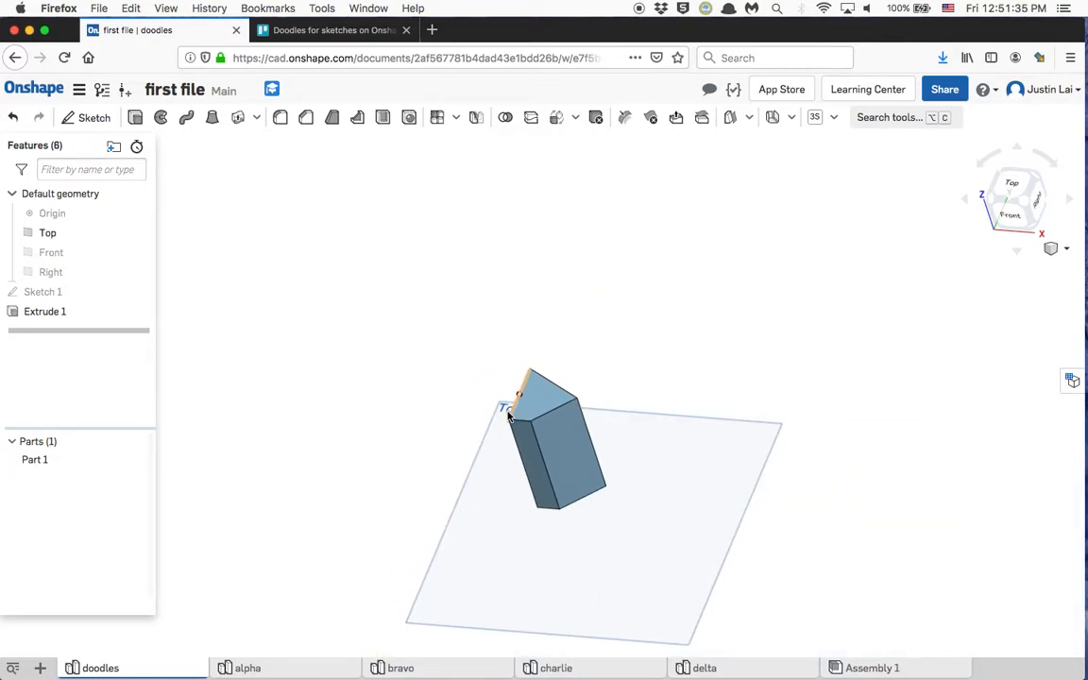
pyautogui.doubleClick(47, 311)
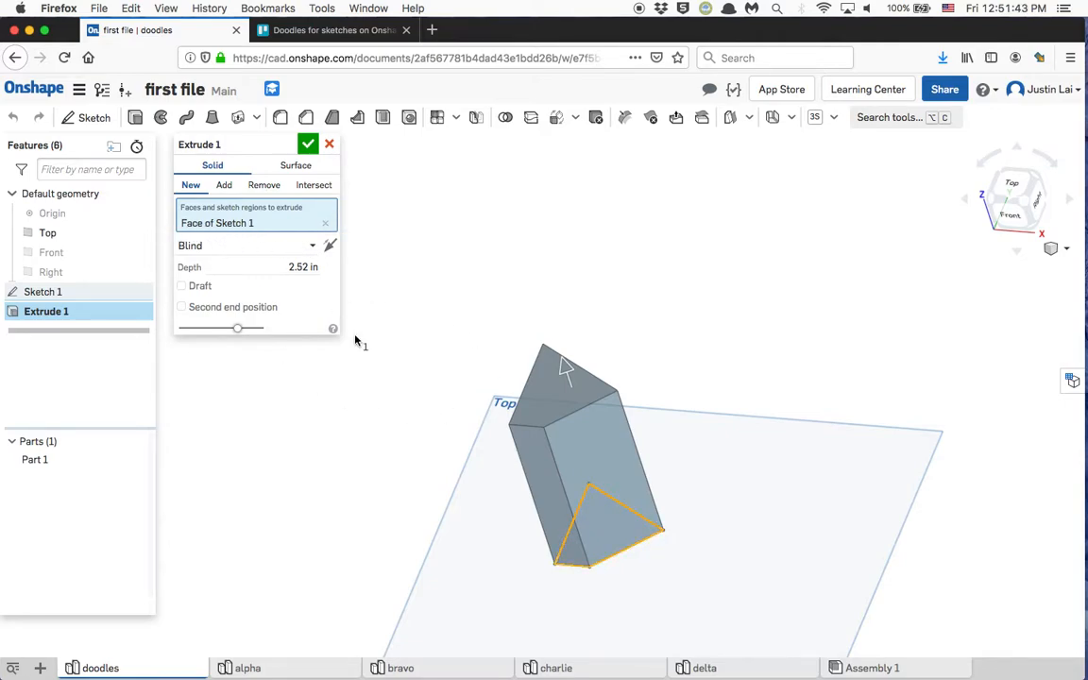
pyautogui.click(307, 145)
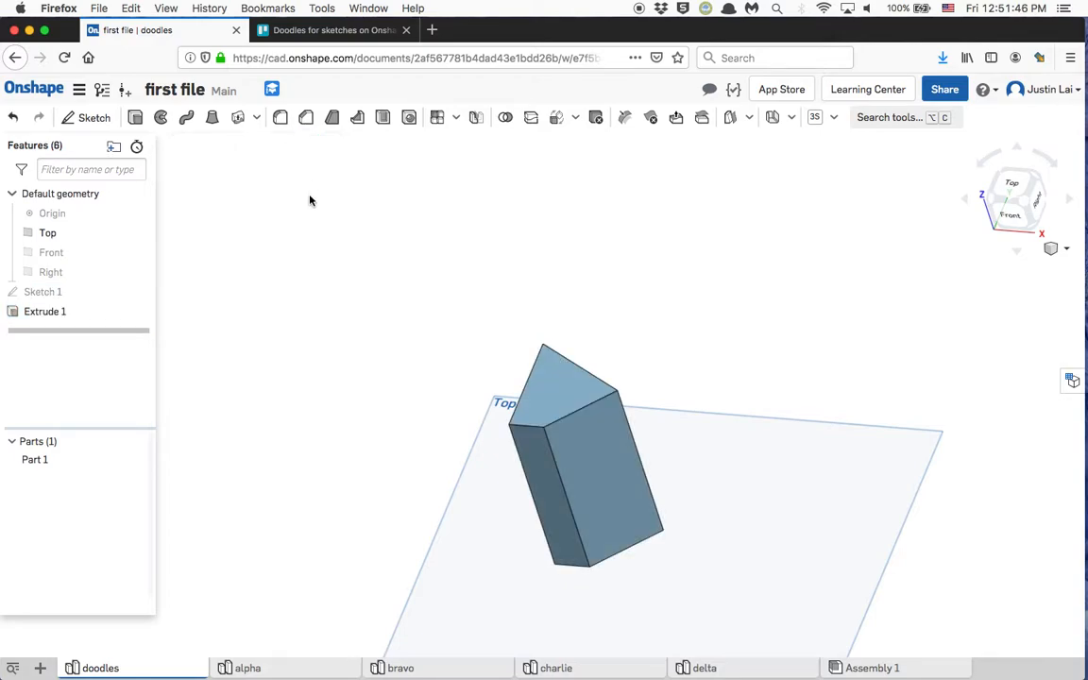
# - Reopen Sketch 1 for editing, view the quadrilateral normal to its plane and show its constraints
pyautogui.doubleClick(49, 291)
pyautogui.press('n')
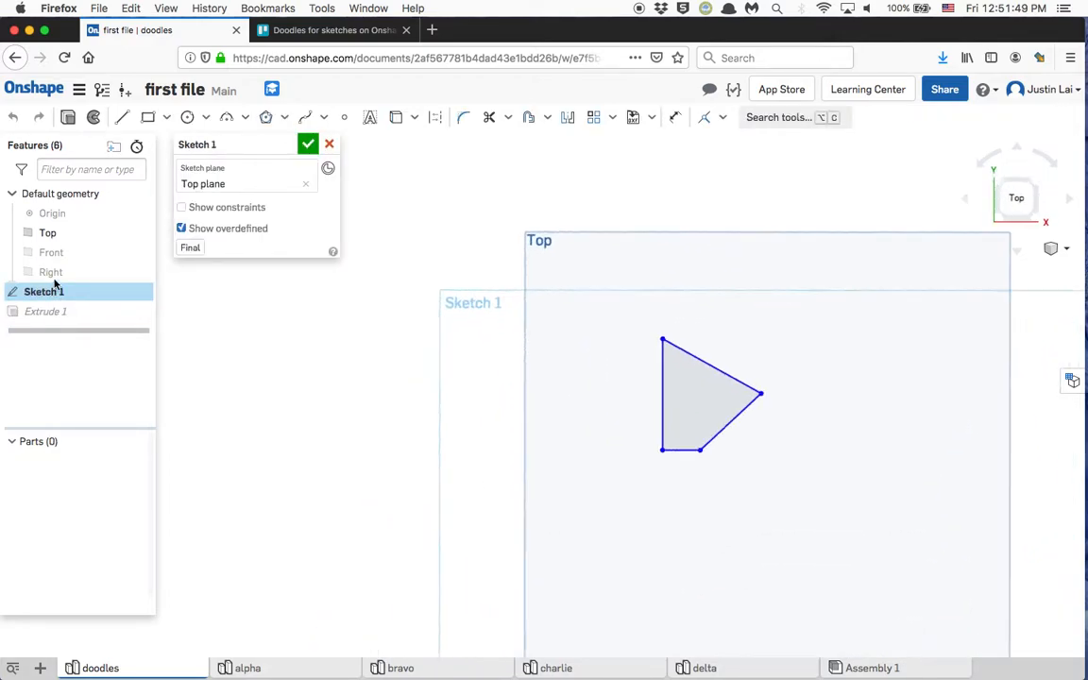
pyautogui.scroll(4, 763, 417)
pyautogui.scroll(1, 734, 413)
pyautogui.moveTo(729, 412)
pyautogui.mouseDown(button='middle')
pyautogui.moveTo(573, 379)
pyautogui.moveTo(585, 365)
pyautogui.mouseUp(button='middle')
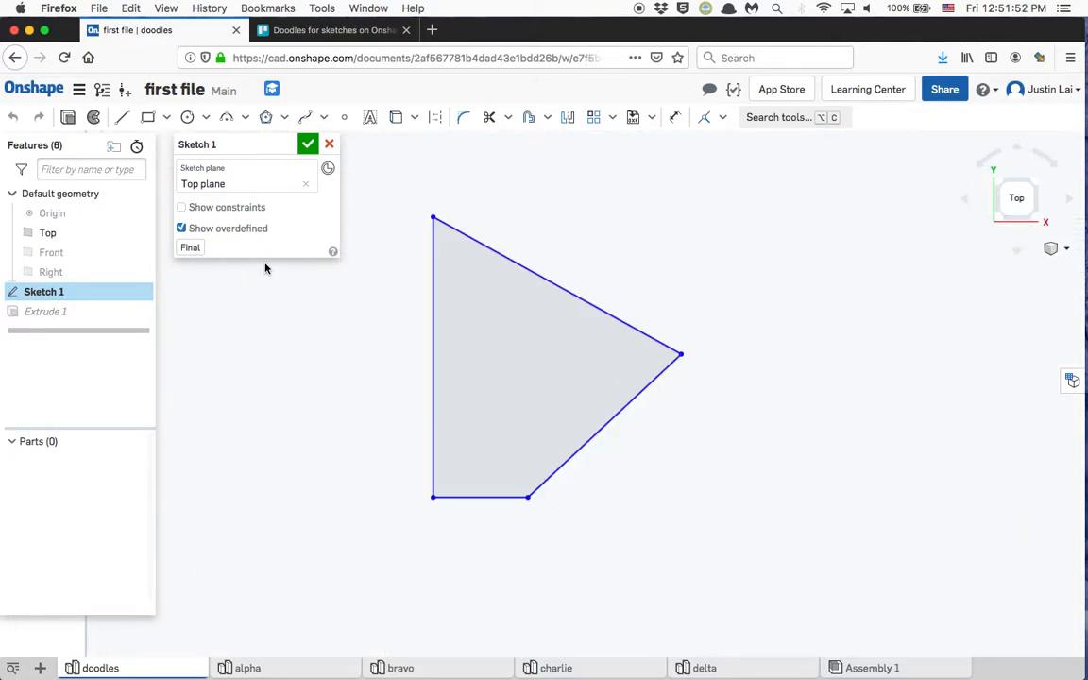
pyautogui.click(228, 209)
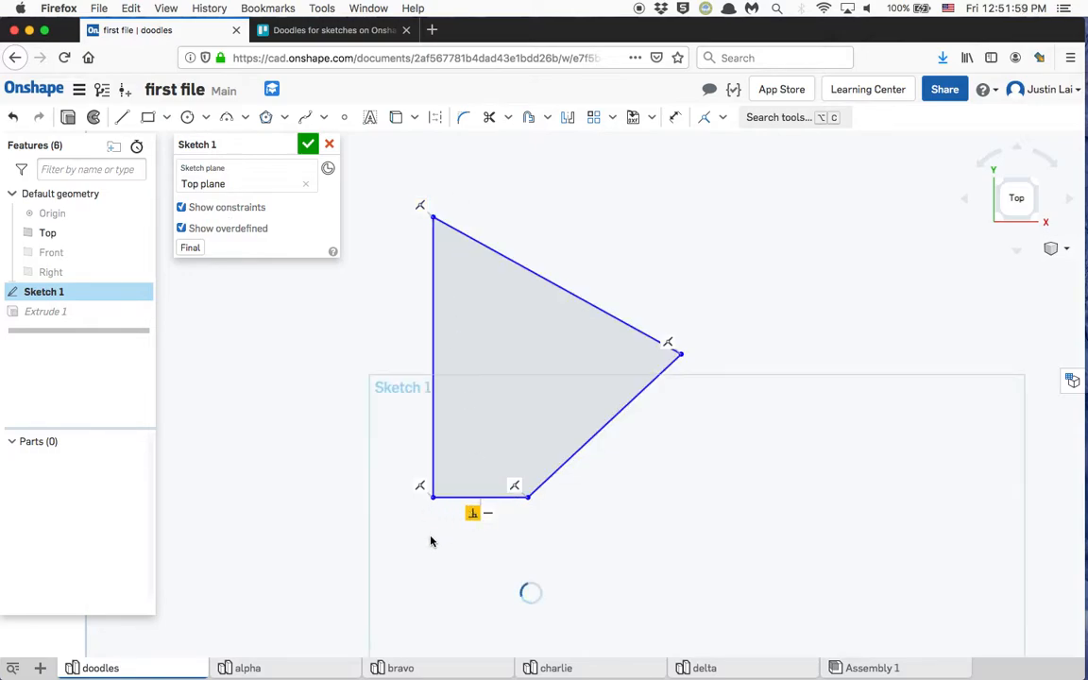
# - Delete the perpendicular and horizontal constraints on the lower edge and move its corners, pulling the lower-right one inward
pyautogui.moveTo(439, 502)
pyautogui.mouseDown()
pyautogui.moveTo(442, 420)
pyautogui.moveTo(413, 435)
pyautogui.moveTo(505, 375)
pyautogui.moveTo(506, 344)
pyautogui.moveTo(396, 411)
pyautogui.moveTo(454, 364)
pyautogui.moveTo(418, 425)
pyautogui.moveTo(451, 405)
pyautogui.moveTo(440, 465)
pyautogui.moveTo(513, 347)
pyautogui.moveTo(562, 310)
pyautogui.moveTo(540, 327)
pyautogui.moveTo(482, 434)
pyautogui.mouseUp()
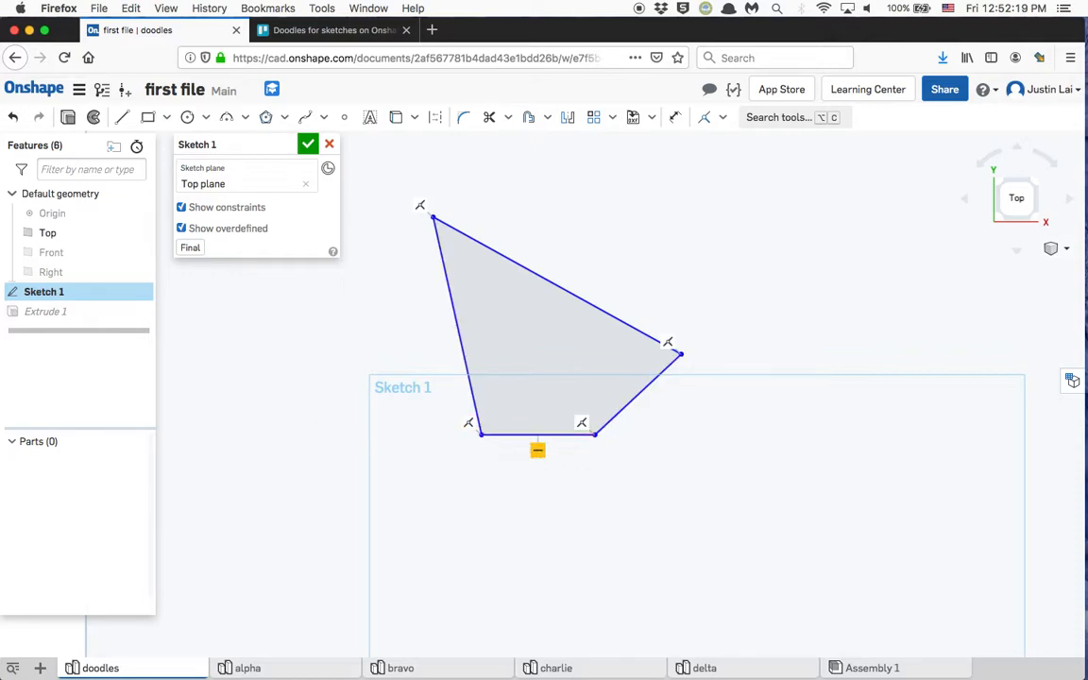
pyautogui.moveTo(594, 434)
pyautogui.mouseDown()
pyautogui.moveTo(646, 512)
pyautogui.moveTo(709, 544)
pyautogui.moveTo(725, 509)
pyautogui.moveTo(569, 531)
pyautogui.moveTo(641, 433)
pyautogui.moveTo(578, 362)
pyautogui.moveTo(641, 414)
pyautogui.mouseUp()
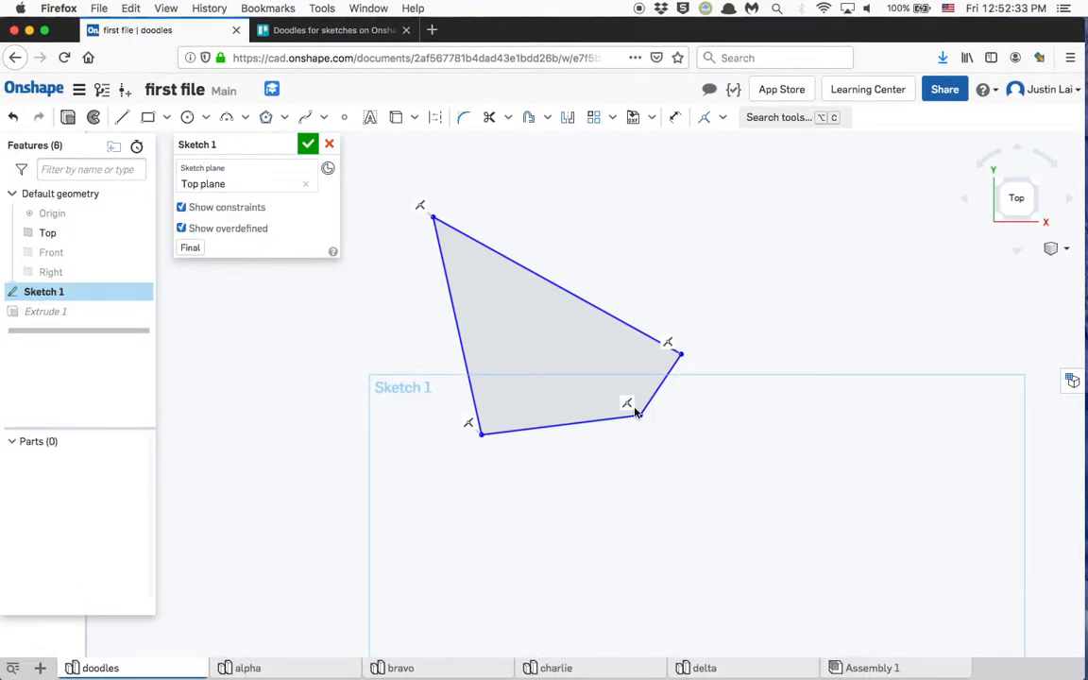
pyautogui.moveTo(637, 413)
pyautogui.mouseDown()
pyautogui.moveTo(575, 313)
pyautogui.moveTo(534, 290)
pyautogui.moveTo(571, 548)
pyautogui.moveTo(498, 323)
pyautogui.moveTo(510, 341)
pyautogui.mouseUp()
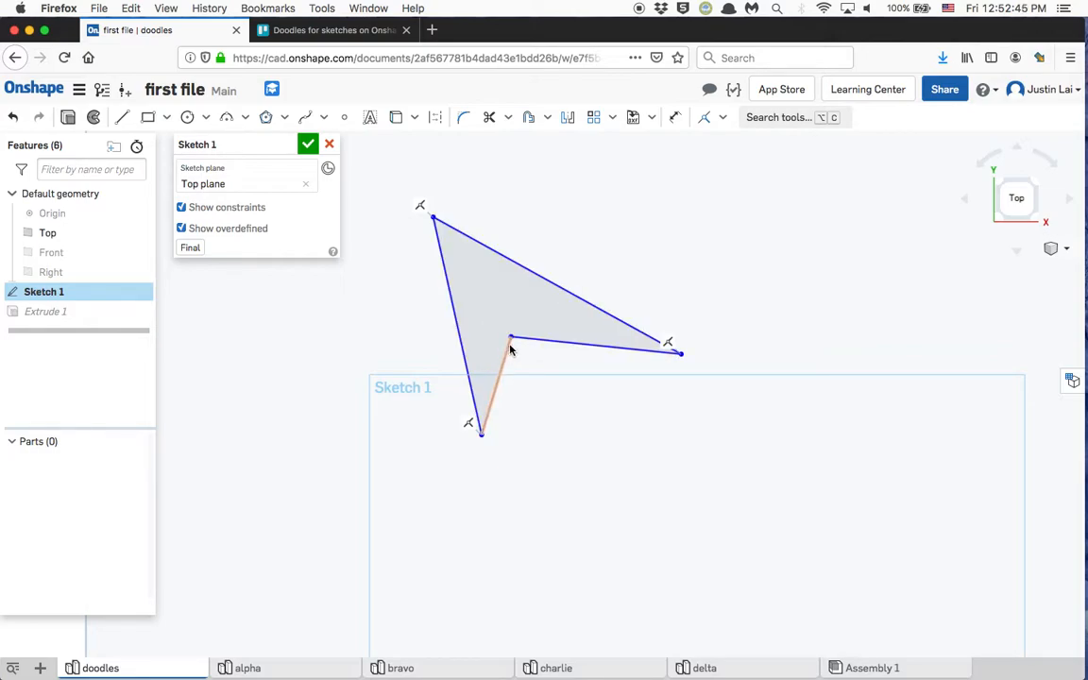
# - Delete the coincident constraint at the inward-pulled corner and move the two line endpoints apart to open the profile
pyautogui.click(543, 355)
pyautogui.moveTo(511, 337); pyautogui.dragTo(669, 482)
pyautogui.moveTo(510, 338); pyautogui.dragTo(806, 490)
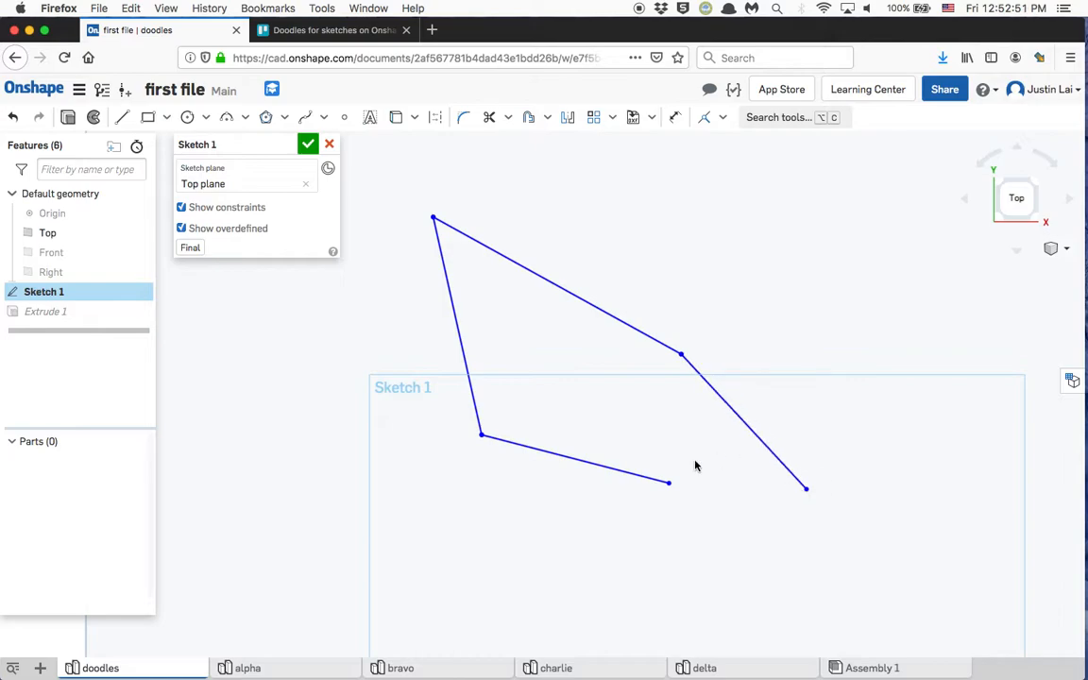
# - Accept the open sketch, turn the view to 3D and check the status of Extrude 1
pyautogui.click(309, 143)
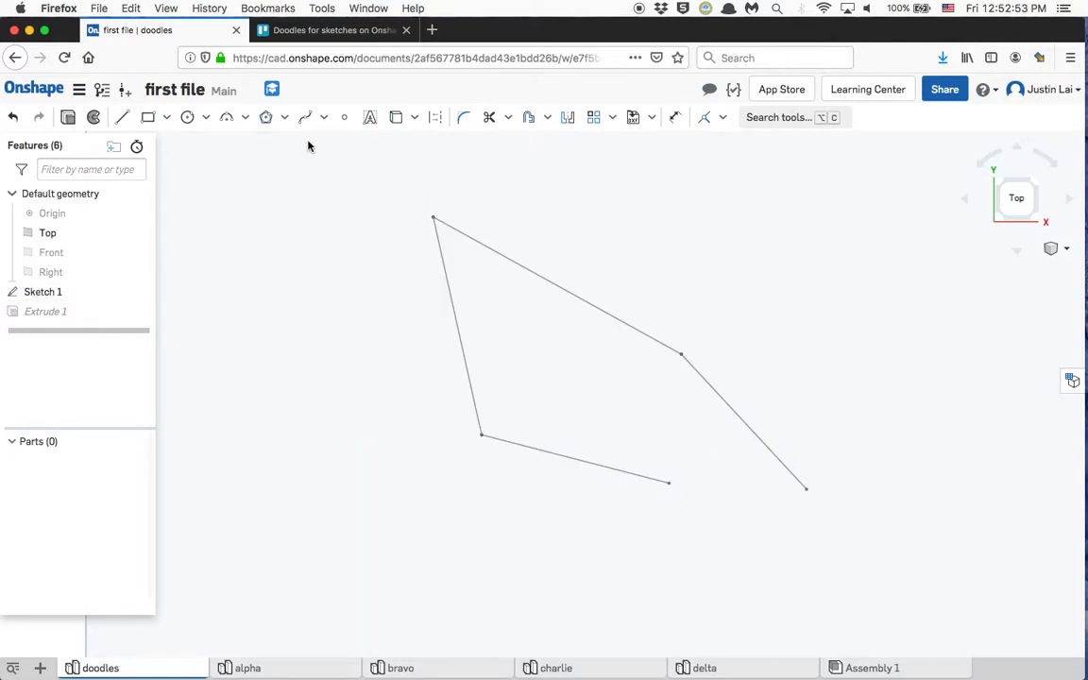
pyautogui.moveTo(388, 318); pyautogui.dragTo(366, 278, button='right')
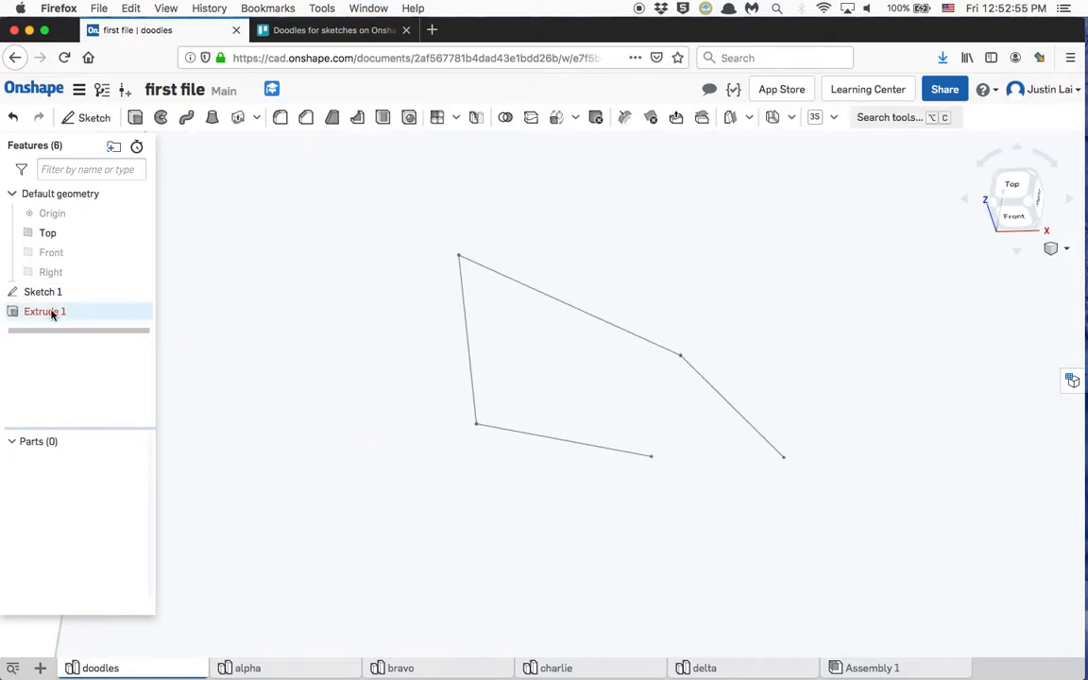
pyautogui.moveTo(52, 314)
# - Reopen Sketch 1, move the right loose endpoint closer and make the two loose endpoints coincident to close the profile
pyautogui.click(80, 296)
pyautogui.doubleClick(81, 296)
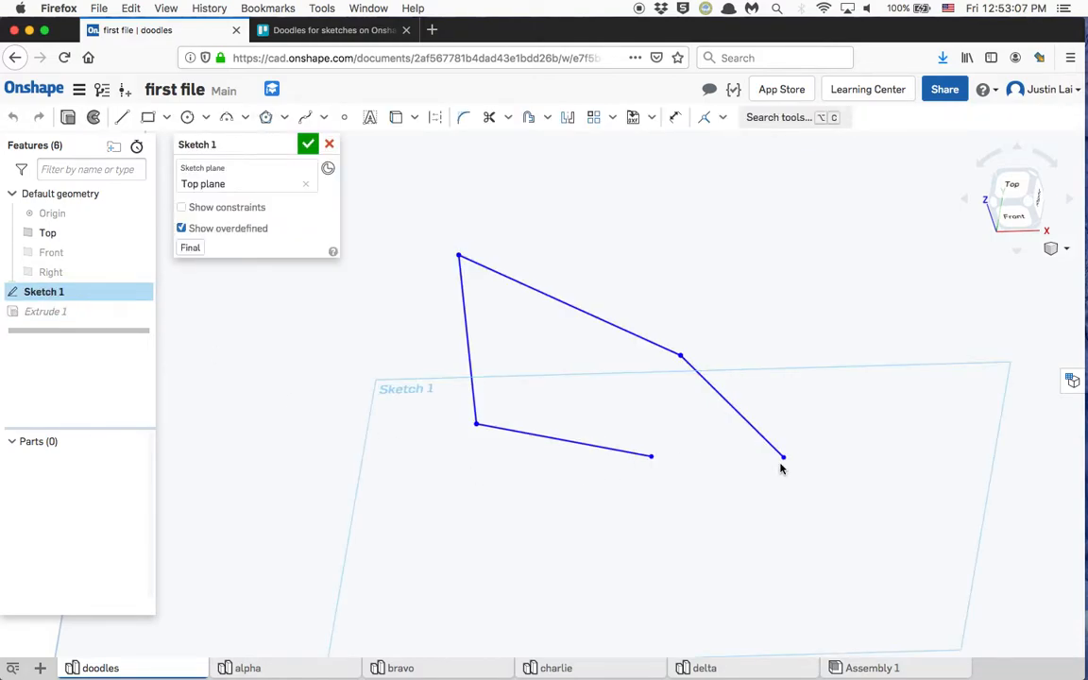
pyautogui.moveTo(785, 458)
pyautogui.mouseDown()
pyautogui.moveTo(650, 457)
pyautogui.moveTo(743, 444)
pyautogui.mouseUp()
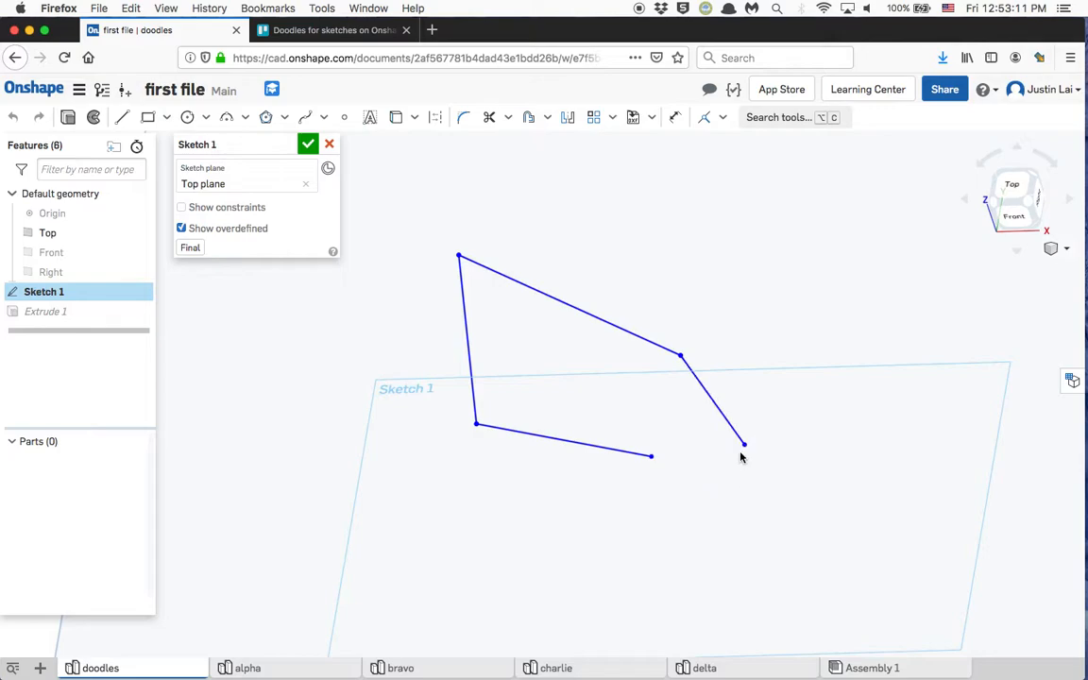
pyautogui.click(743, 445)
pyautogui.click(651, 457)
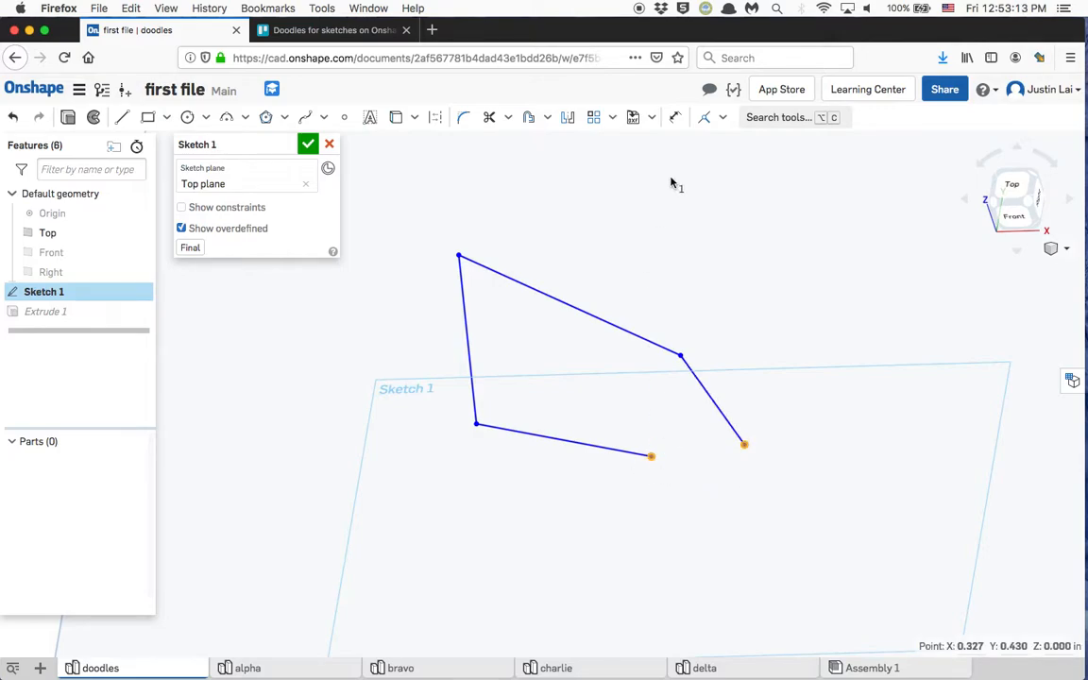
pyautogui.click(721, 118)
pyautogui.click(785, 149)
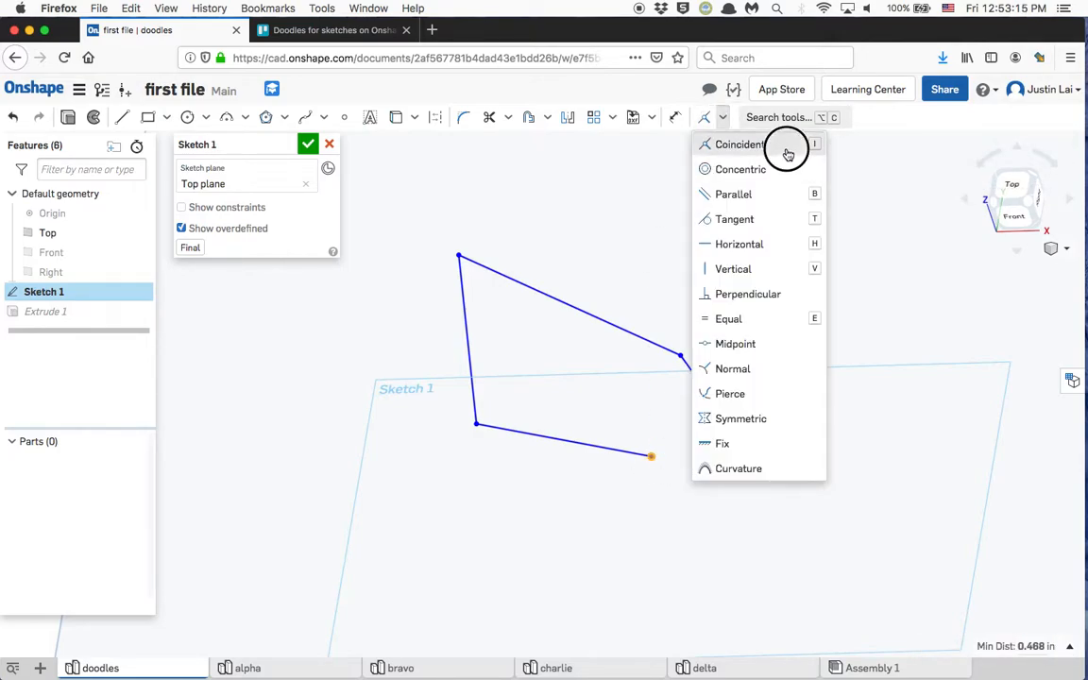
# - Accept the closed sketch and inspect the rebuilt extrusion from an angled view
pyautogui.click(305, 145)
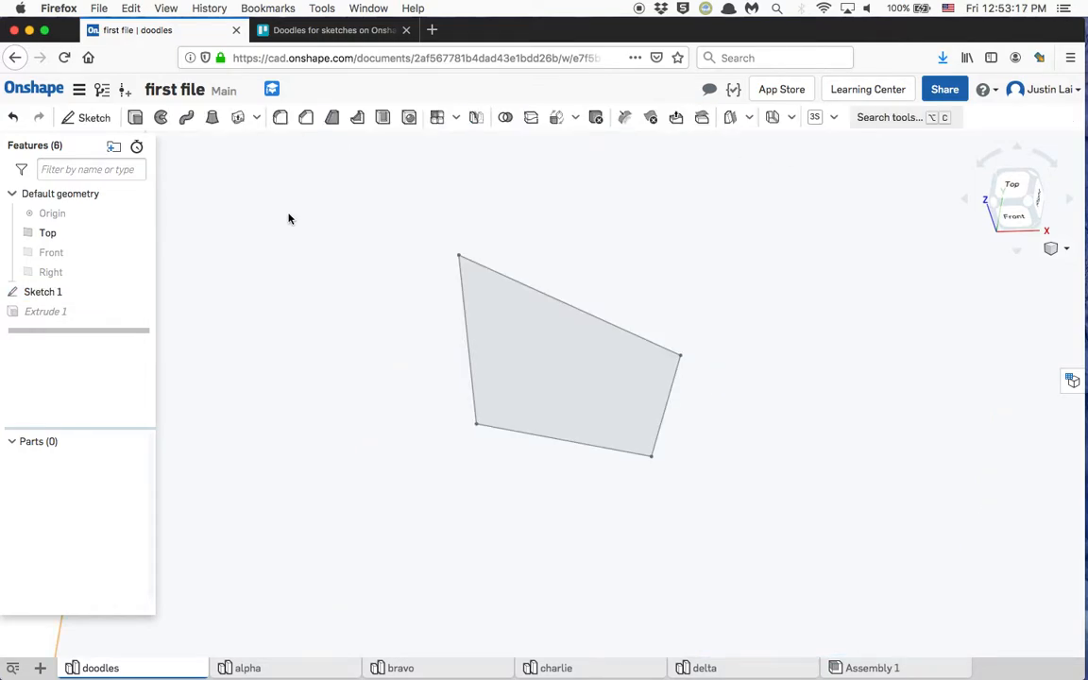
pyautogui.moveTo(322, 353); pyautogui.dragTo(350, 354, button='right')
pyautogui.scroll(4, 349, 348)
pyautogui.scroll(-6, 342, 332)
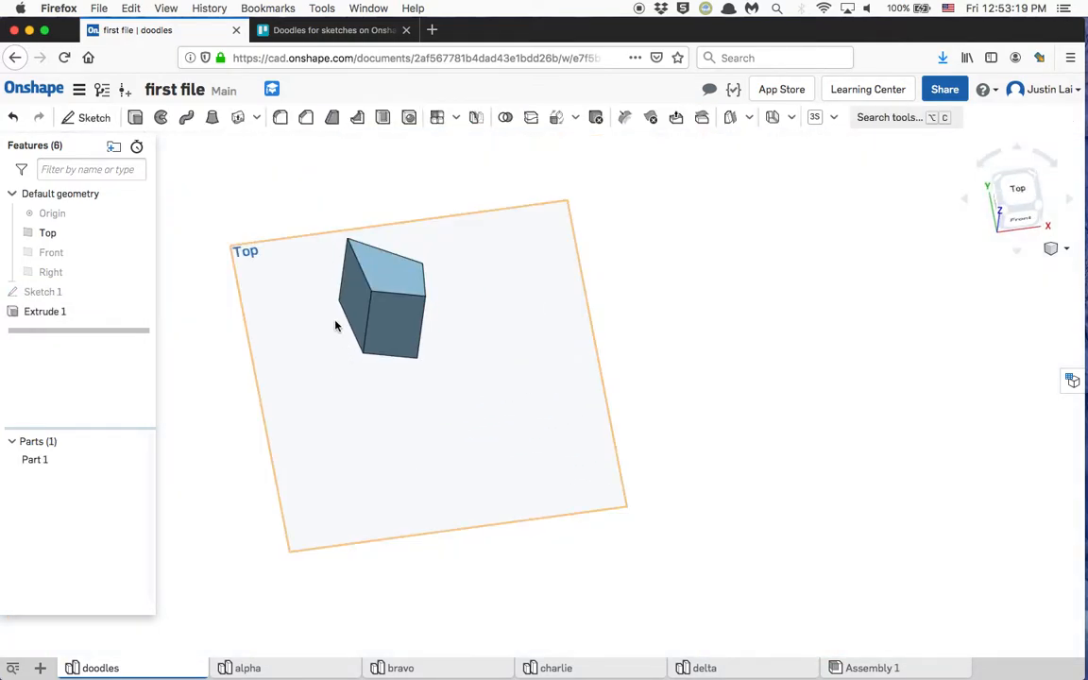
# - Reopen Sketch 1, view it normal to its plane and delete all of the four-sided profile's geometry
pyautogui.scroll(1, 364, 358)
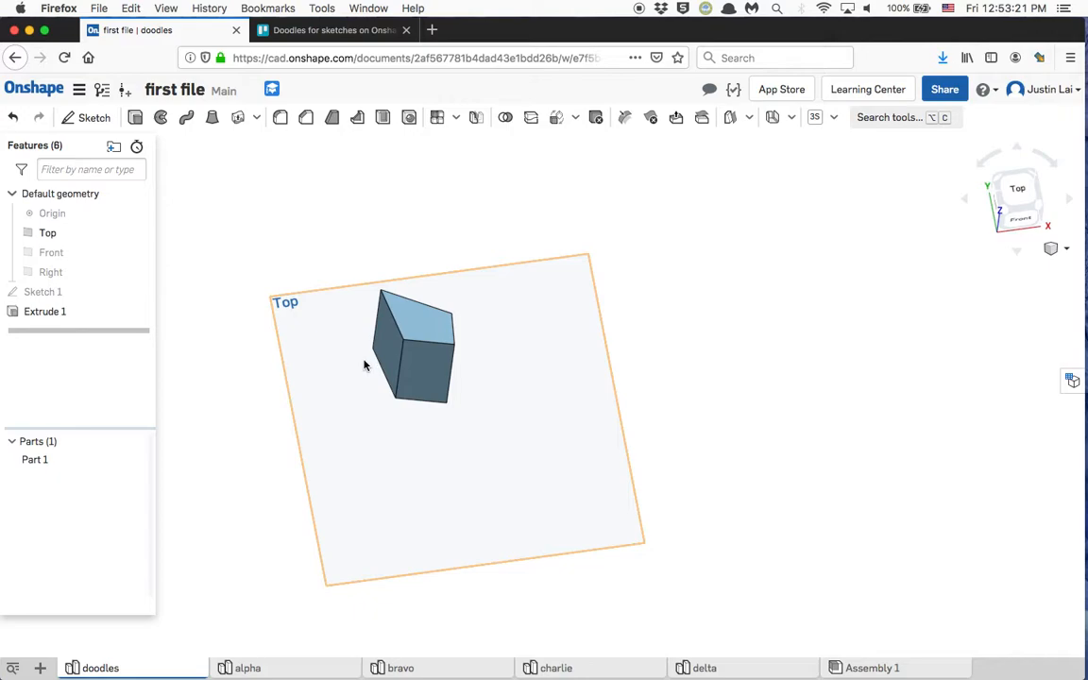
pyautogui.click(111, 294)
pyautogui.doubleClick(111, 293)
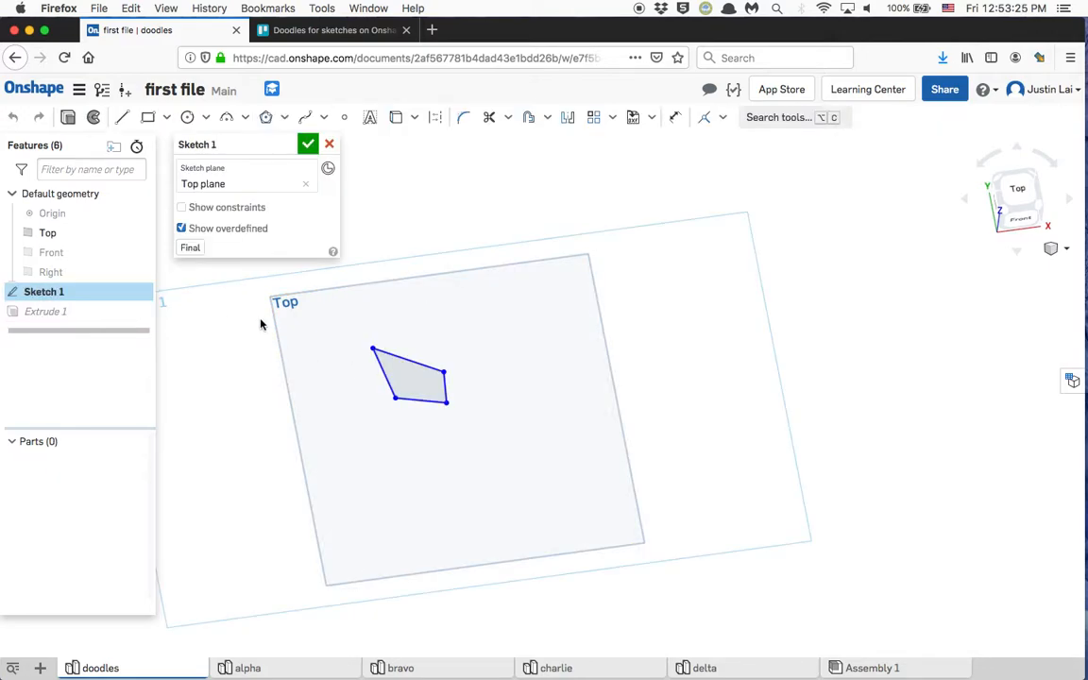
pyautogui.press('n')
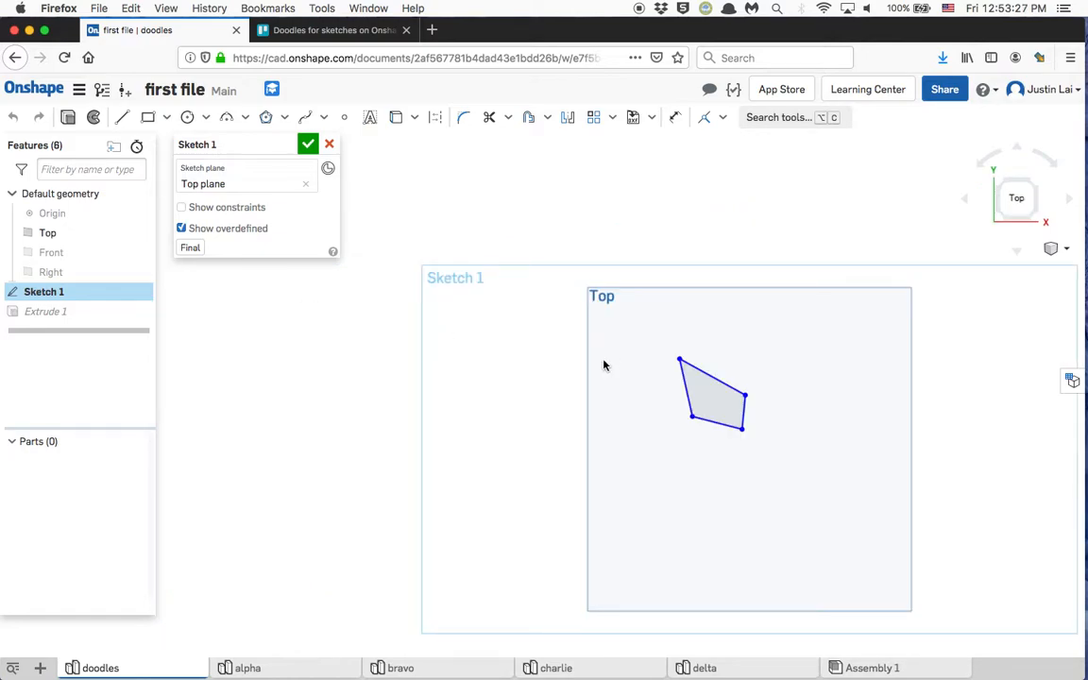
pyautogui.moveTo(634, 333); pyautogui.dragTo(808, 515)
pyautogui.press('Delete')
# - Draw a closed irregular four-line profile with sides about 2.42, 2.12, 2.69 and 3.65 in, and show its constraints
pyautogui.scroll(3, 700, 431)
pyautogui.moveTo(716, 421); pyautogui.dragTo(513, 416, button='middle')
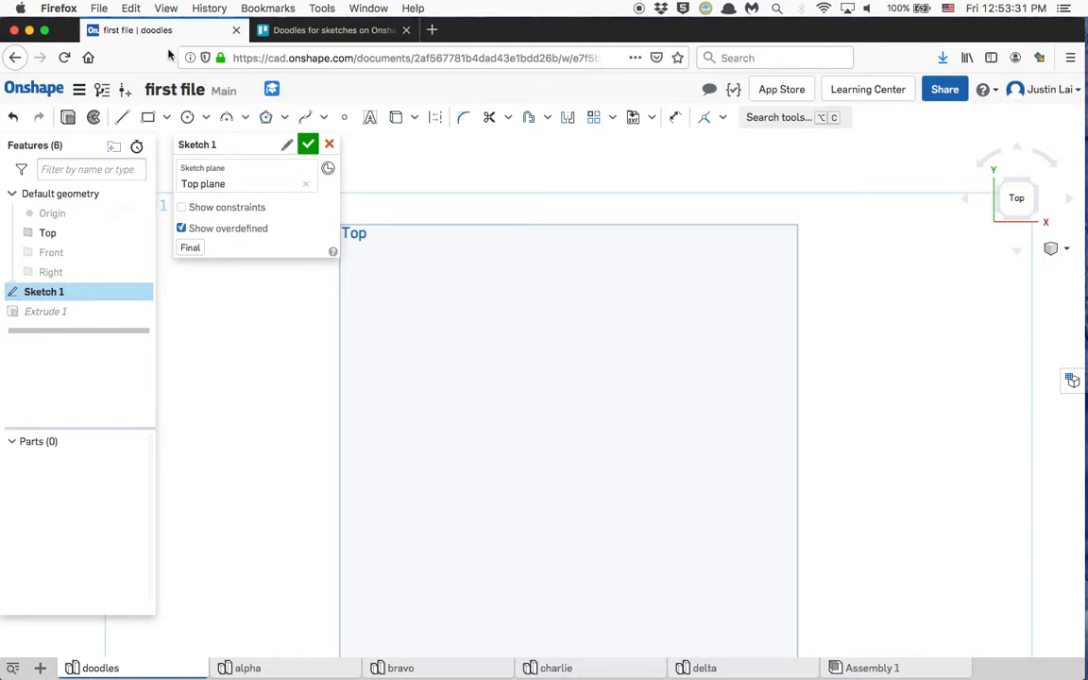
pyautogui.click(122, 118)
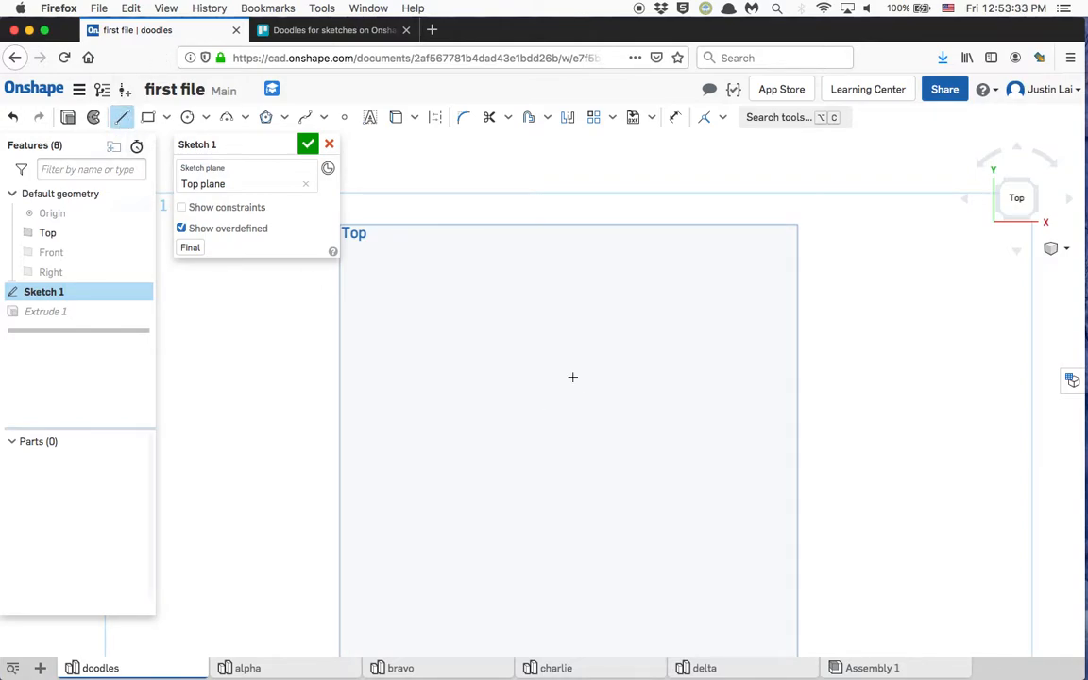
pyautogui.click(567, 288)
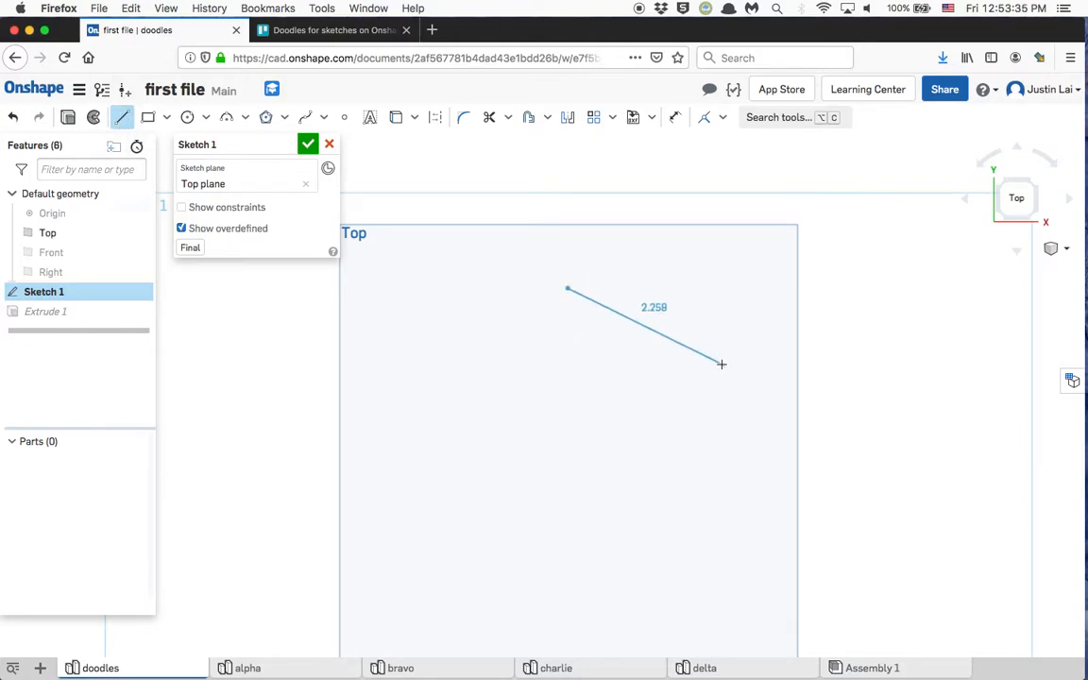
pyautogui.click(731, 373)
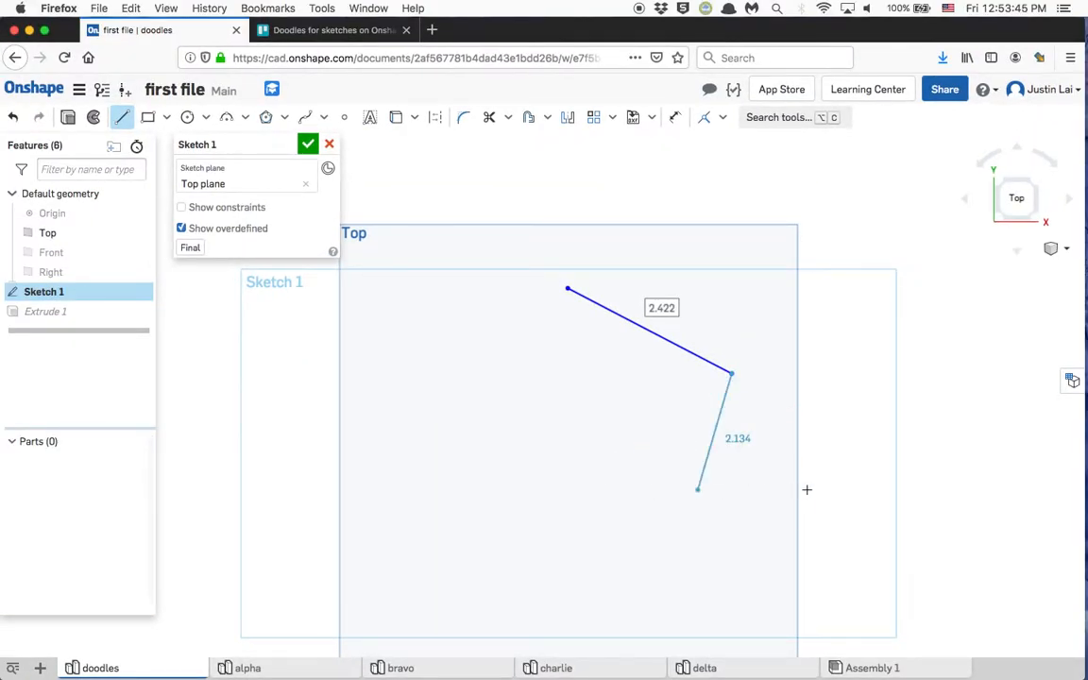
pyautogui.click(616, 486)
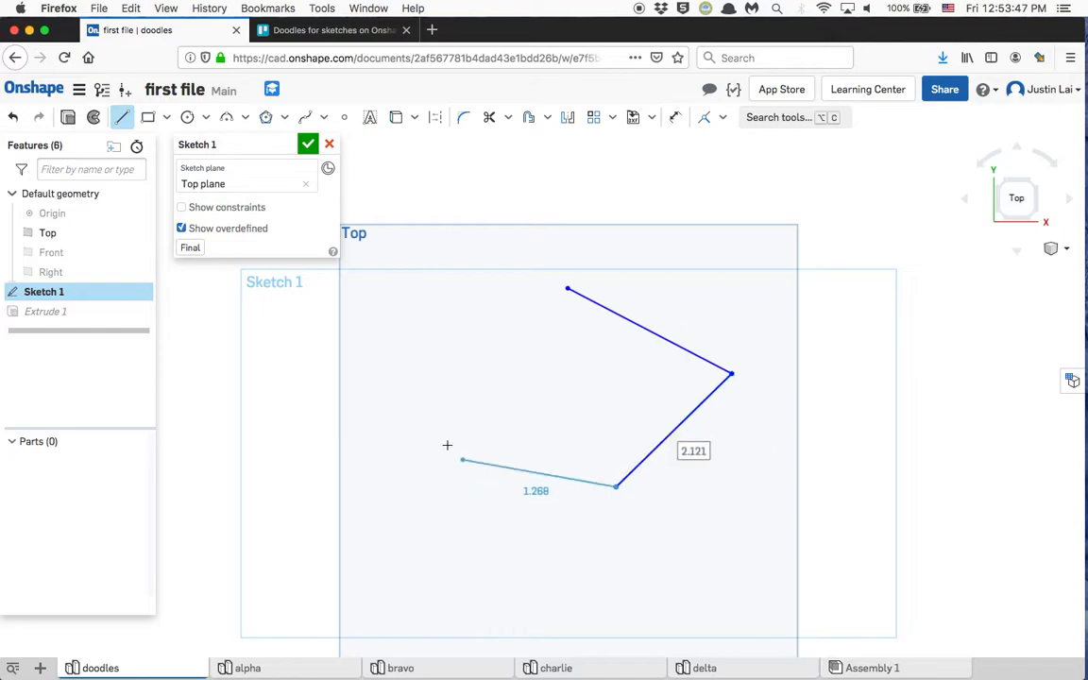
pyautogui.click(414, 518)
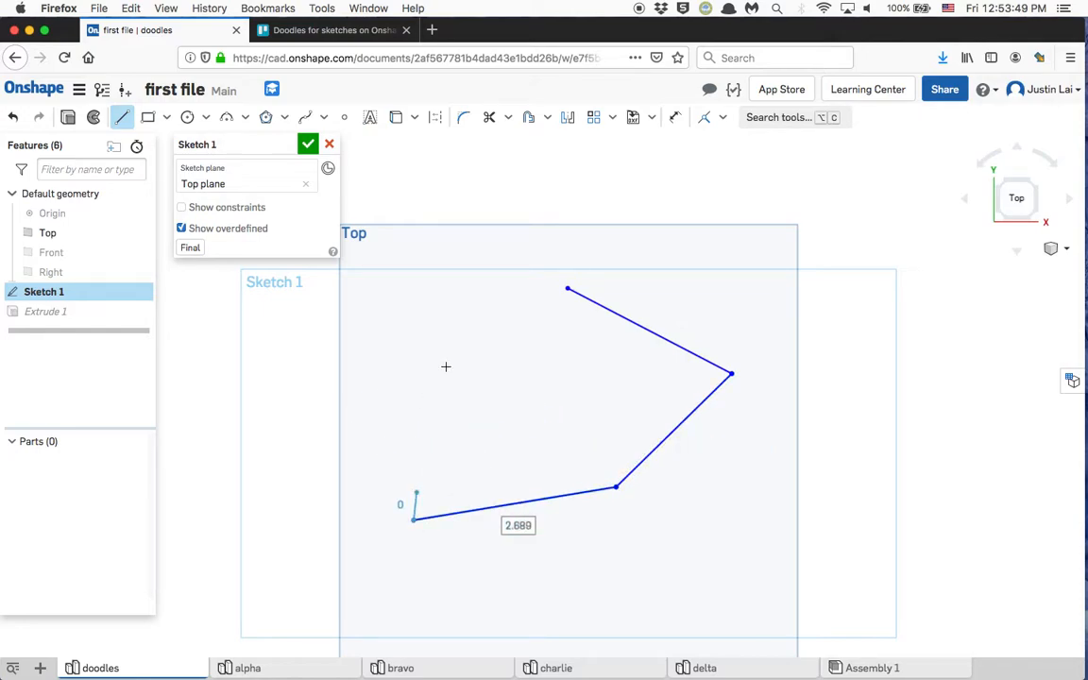
pyautogui.click(564, 287)
pyautogui.click(226, 207)
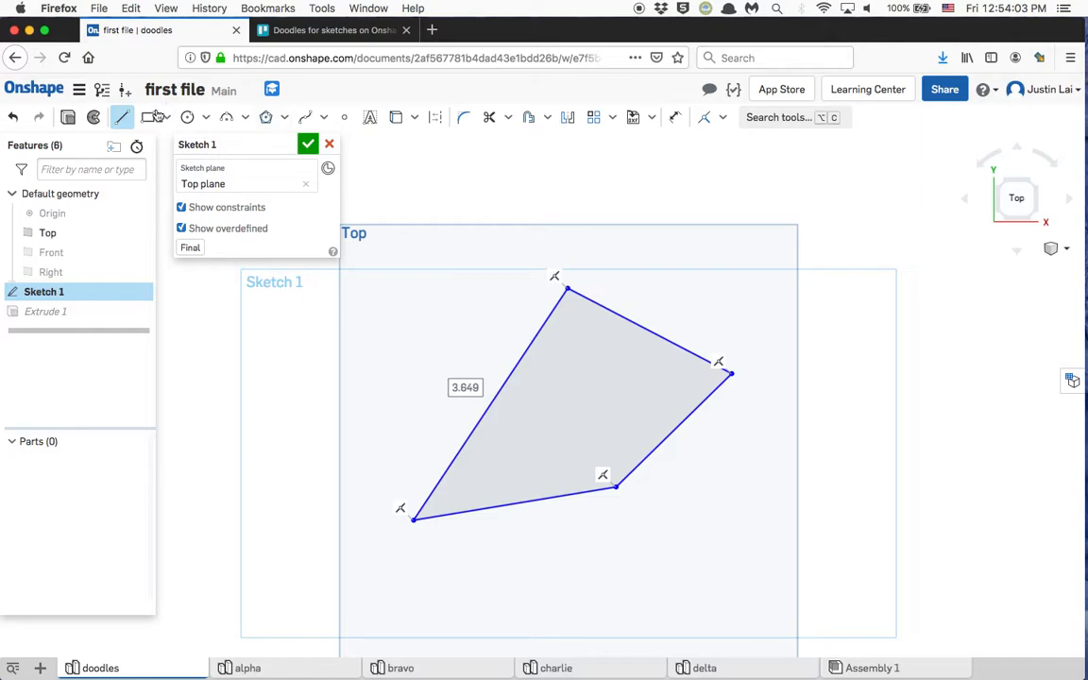
pyautogui.click(122, 118)
pyautogui.press('Escape')
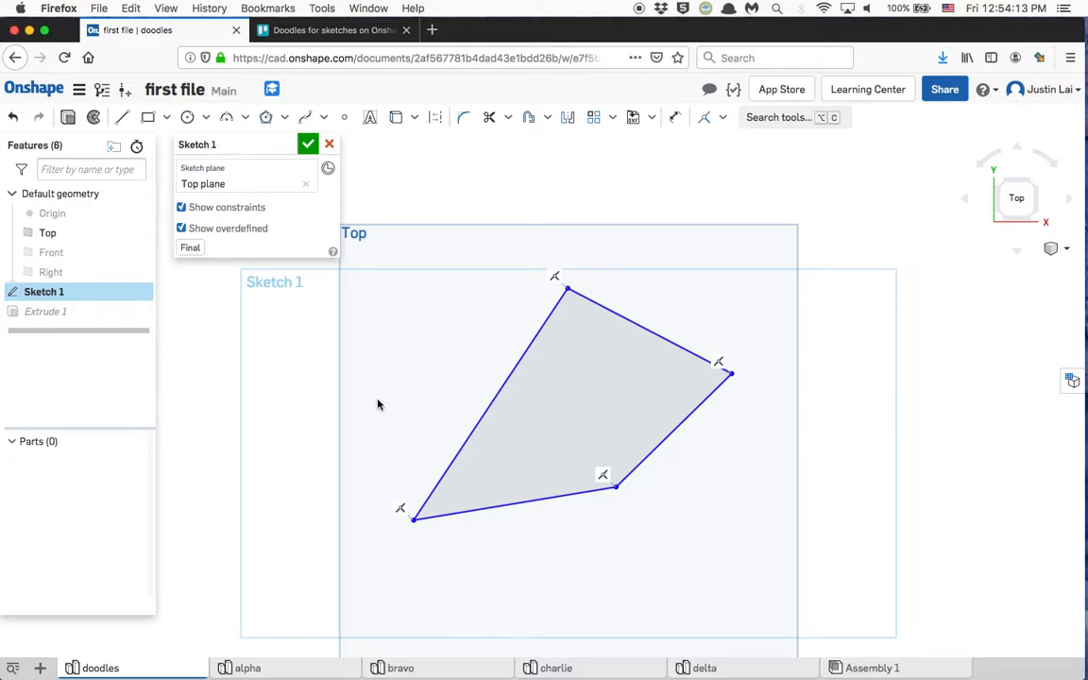
# - Constrain the profile's bottom line horizontal and make the left line perpendicular to it
pyautogui.click(476, 514)
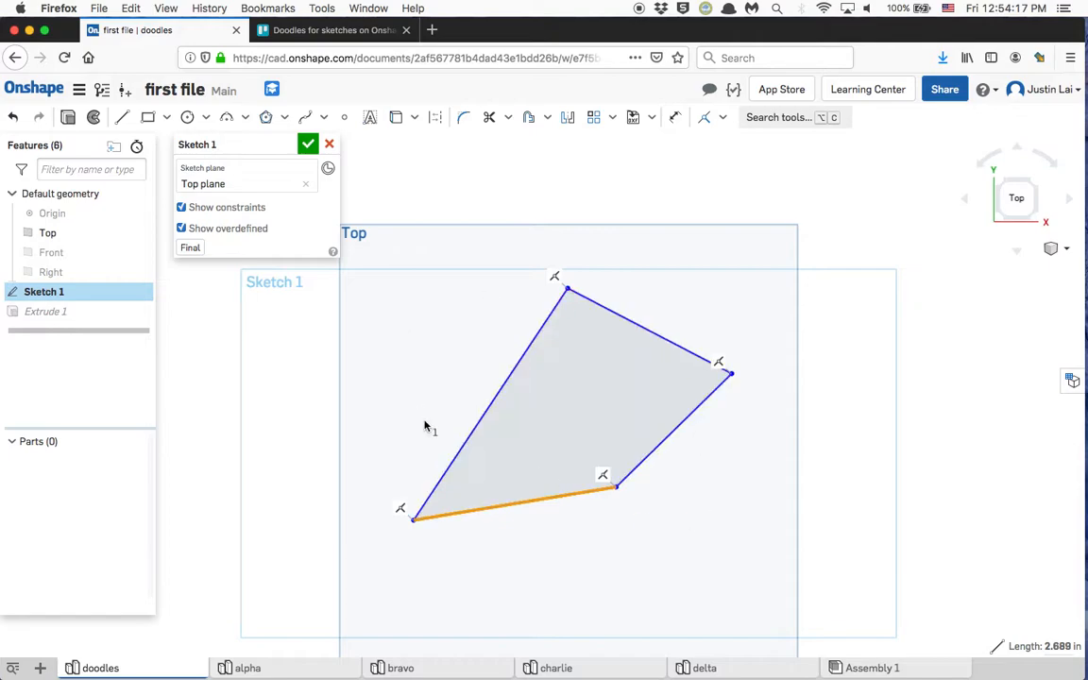
pyautogui.click(724, 121)
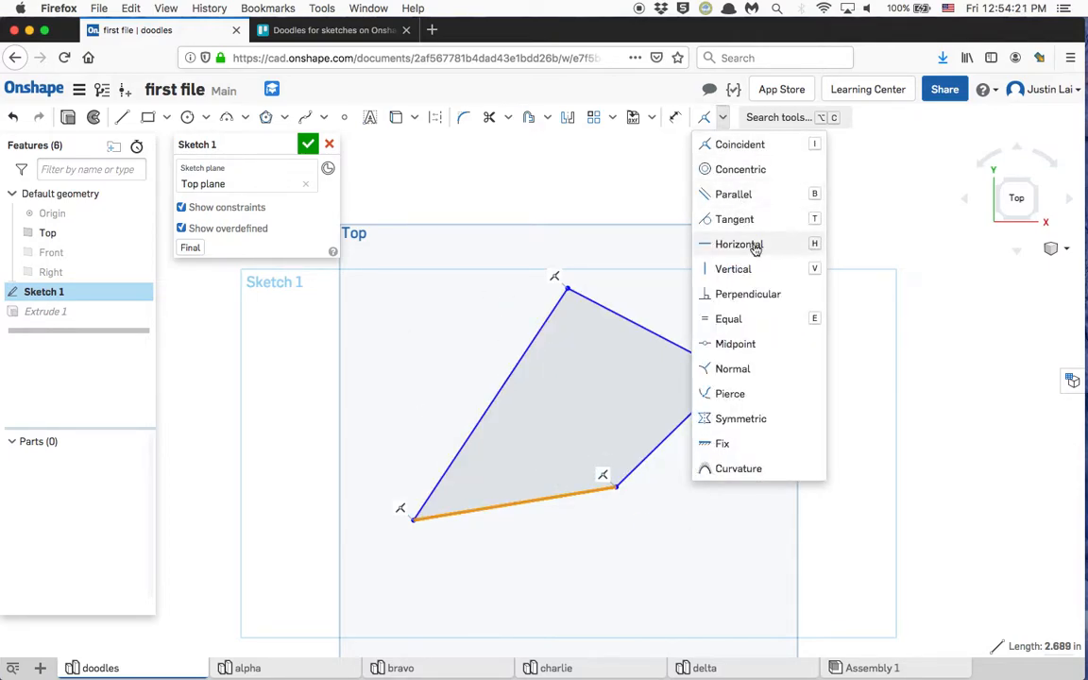
pyautogui.press('h')
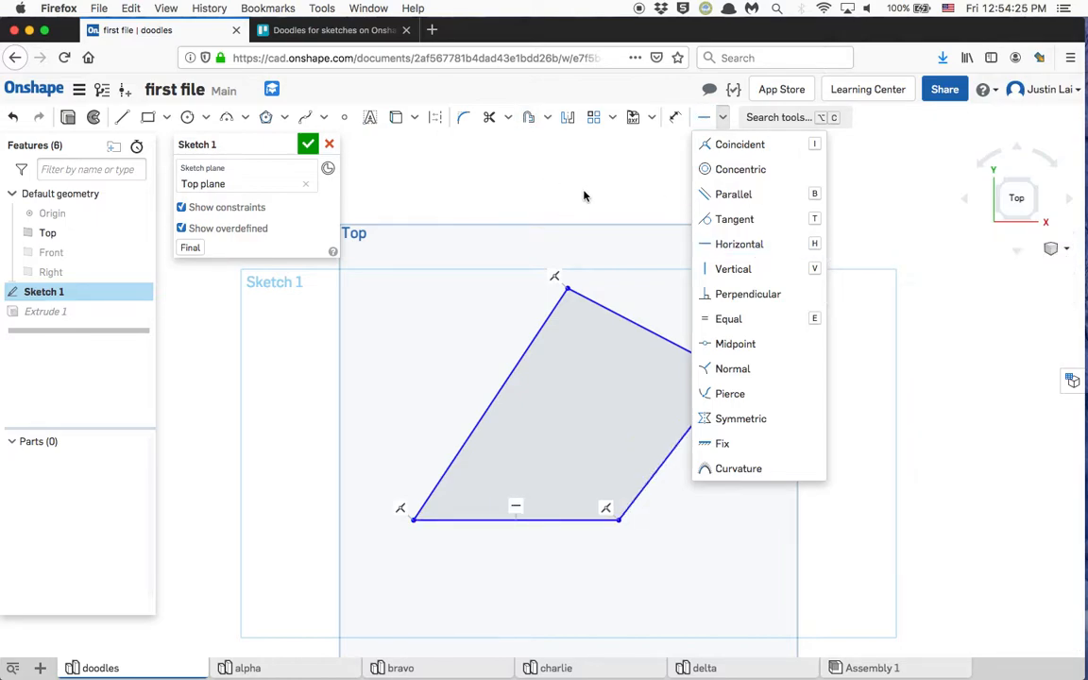
pyautogui.click(525, 355)
pyautogui.click(569, 525)
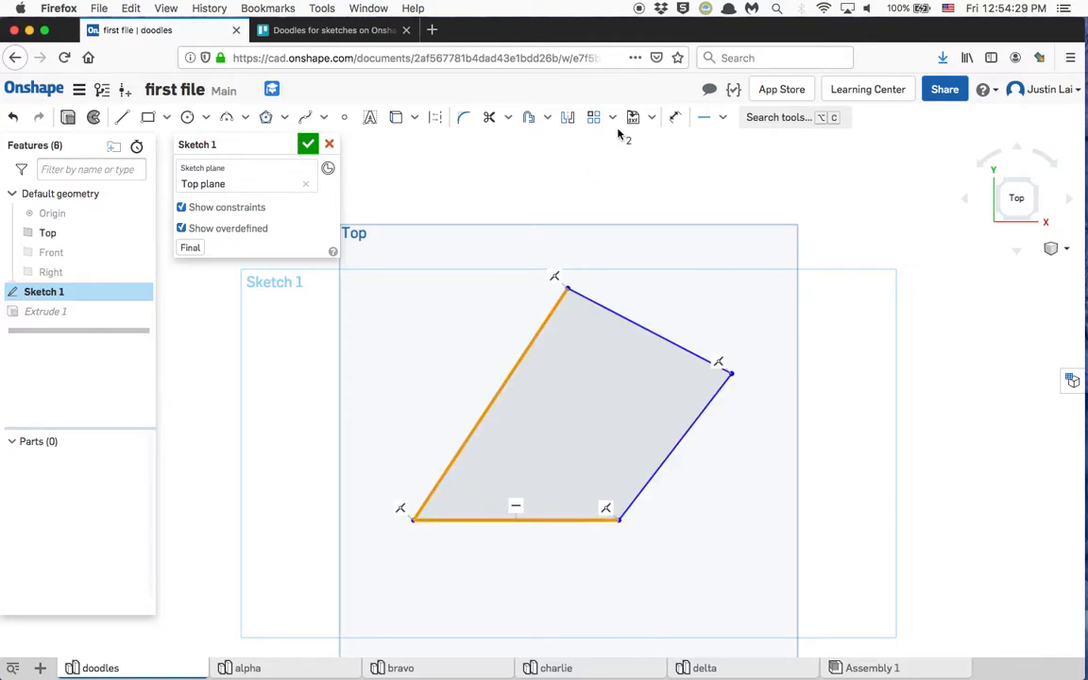
pyautogui.click(723, 117)
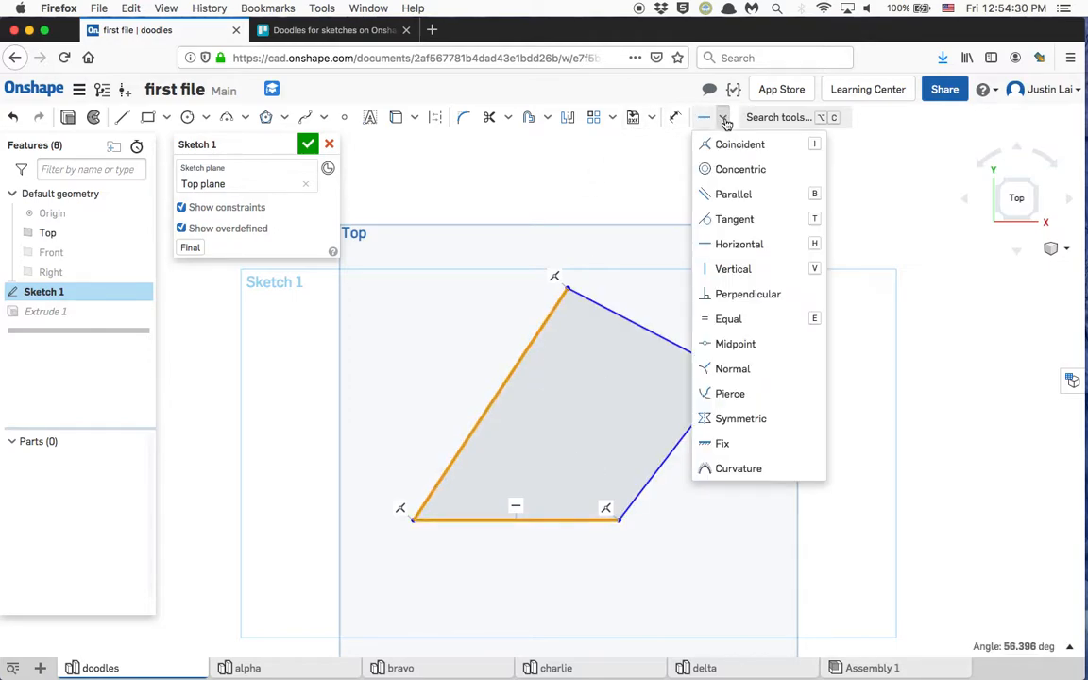
pyautogui.click(766, 294)
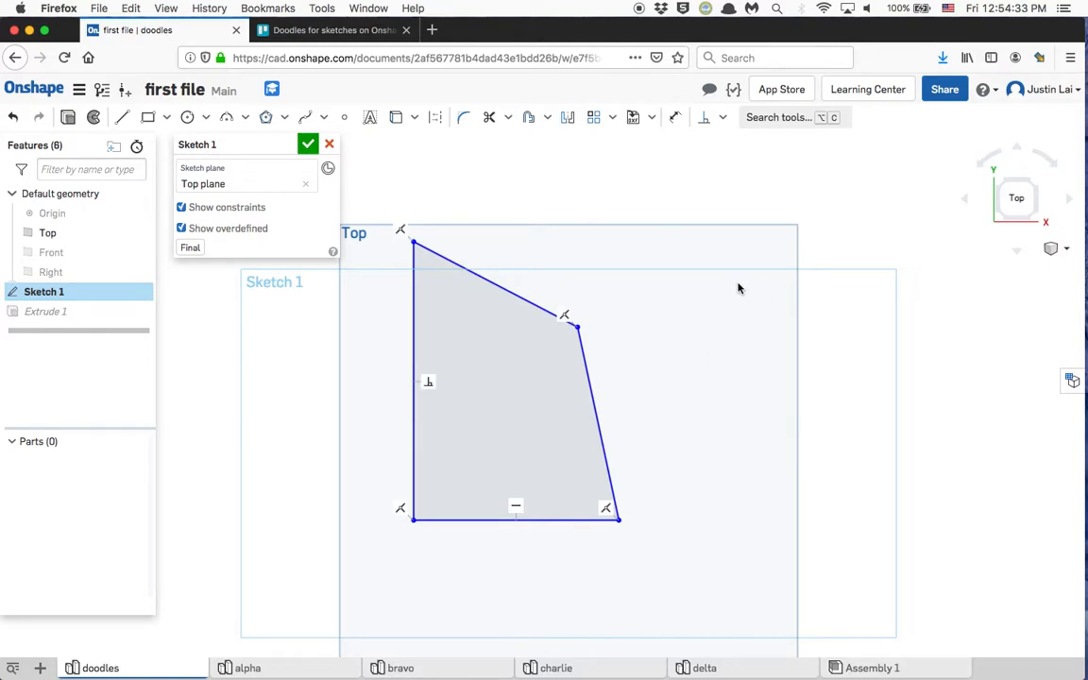
# - Find the Parallel constraint through the tool search and apply it between the slanted top line and the bottom line
pyautogui.click(529, 303)
pyautogui.click(498, 522)
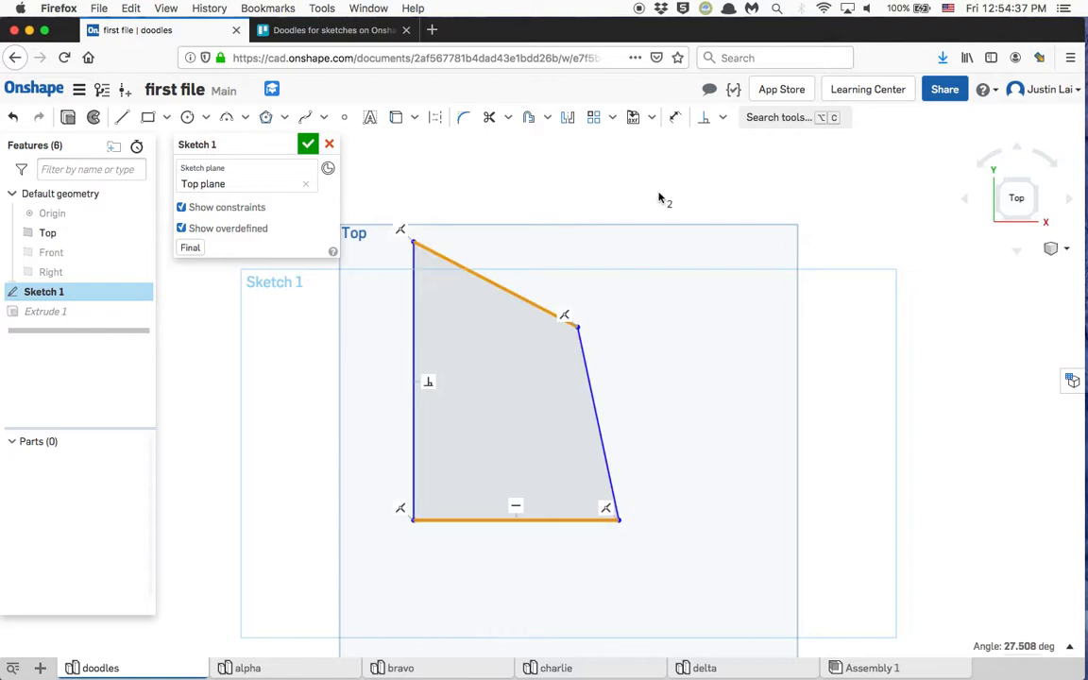
pyautogui.click(723, 119)
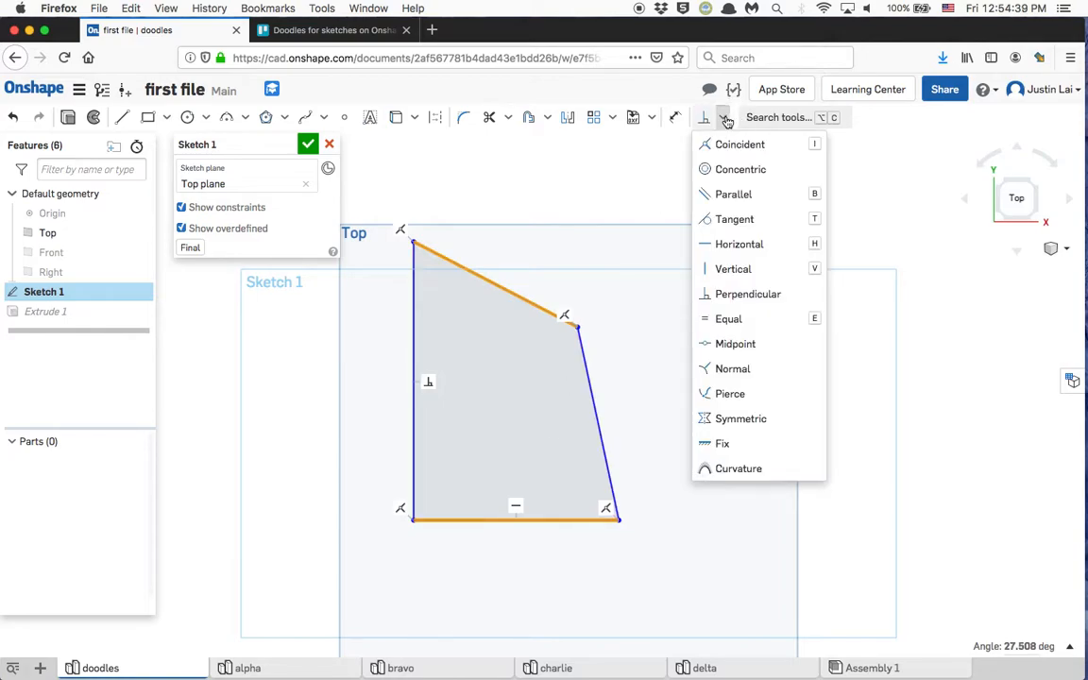
pyautogui.click(724, 119)
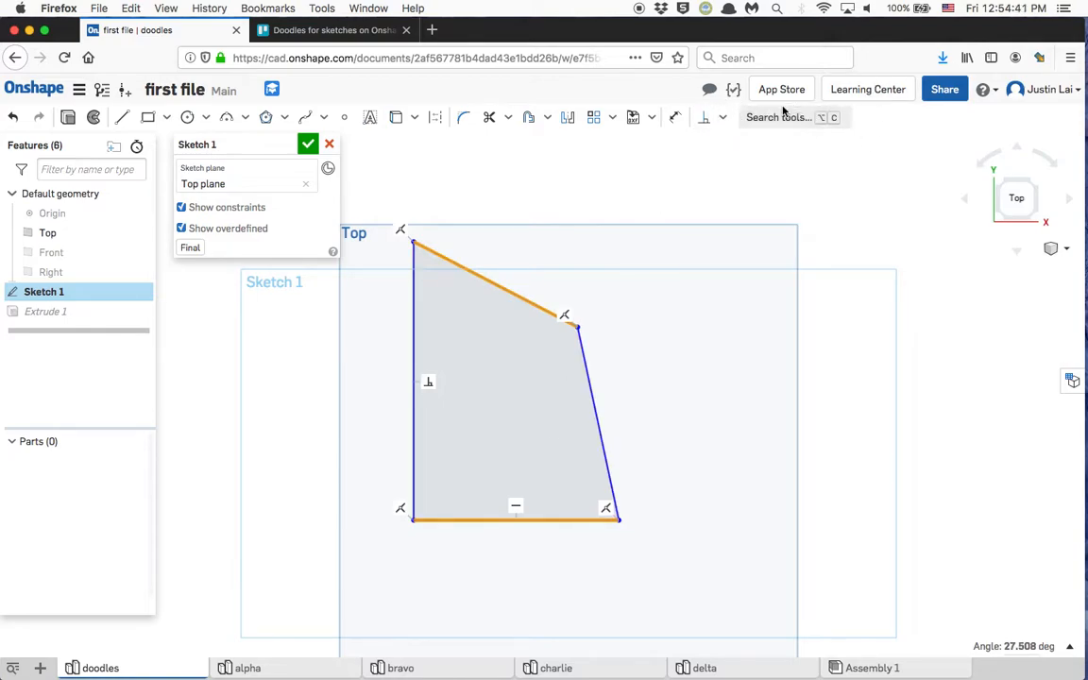
pyautogui.hotkey('alt', 'c')
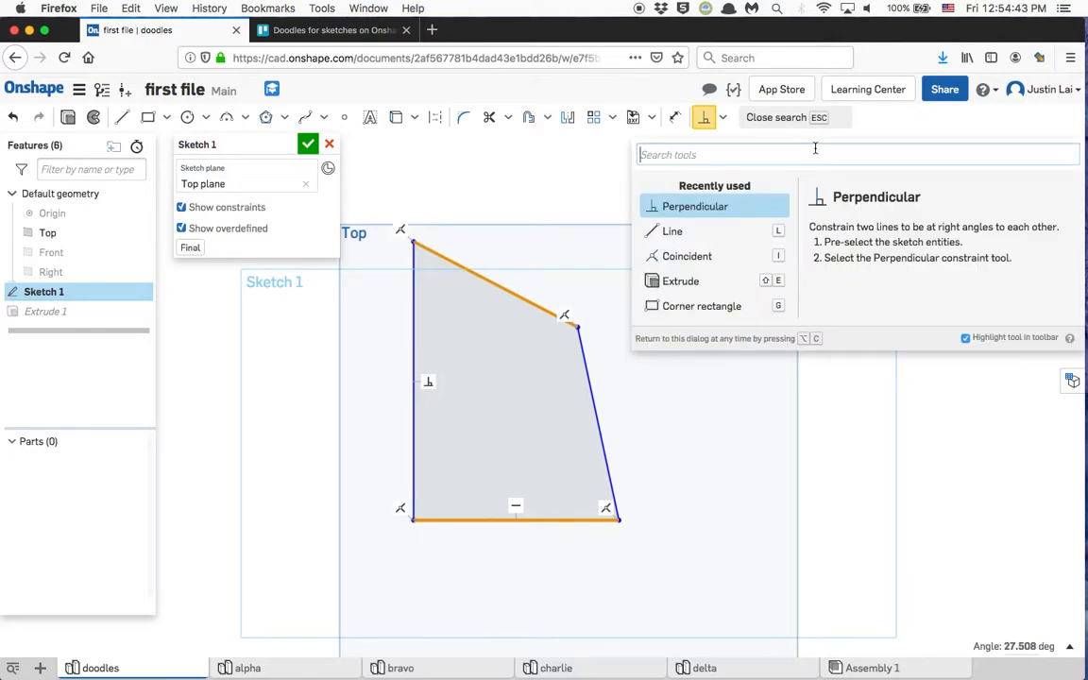
pyautogui.write('parallel')
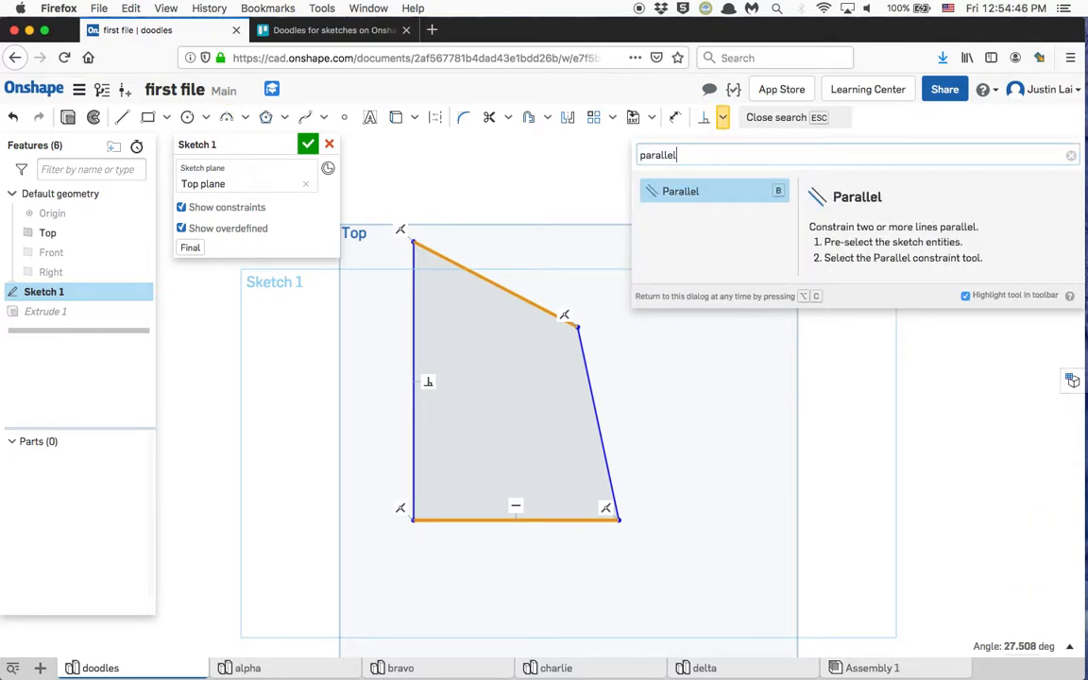
pyautogui.press('Return')
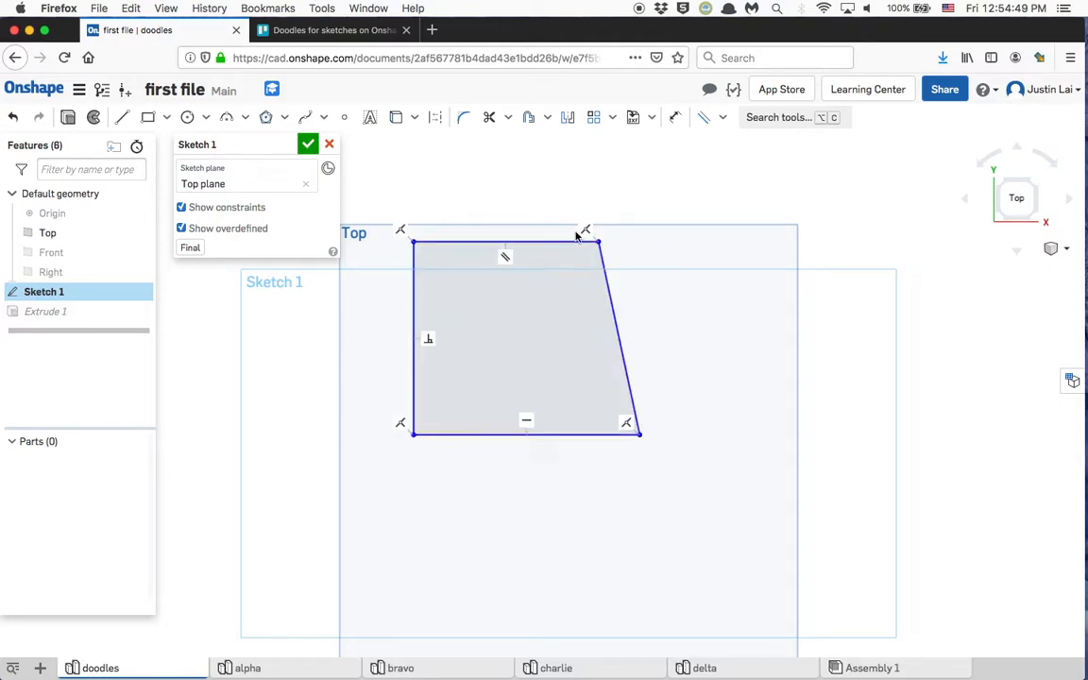
# - Pull the profile's upper-right corner around, make the slanted right line parallel to the left line, and accept the sketch
pyautogui.moveTo(597, 244)
pyautogui.mouseDown()
pyautogui.moveTo(501, 371)
pyautogui.moveTo(616, 280)
pyautogui.moveTo(505, 286)
pyautogui.moveTo(755, 326)
pyautogui.moveTo(717, 271)
pyautogui.mouseUp()
pyautogui.moveTo(598, 289); pyautogui.dragTo(513, 297)
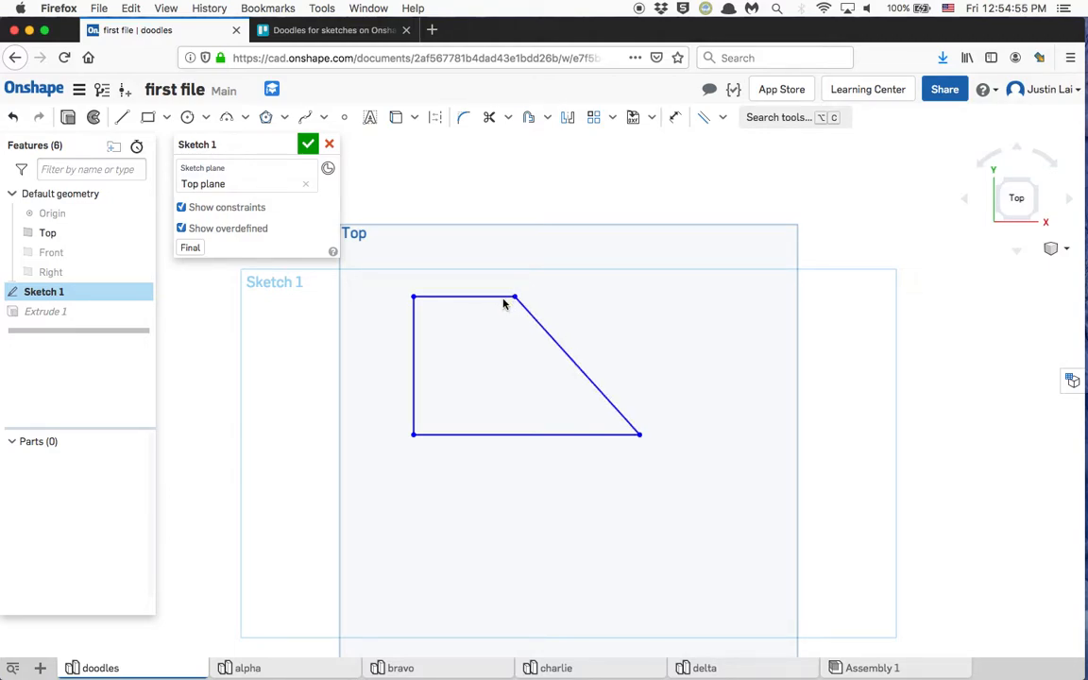
pyautogui.click(529, 318)
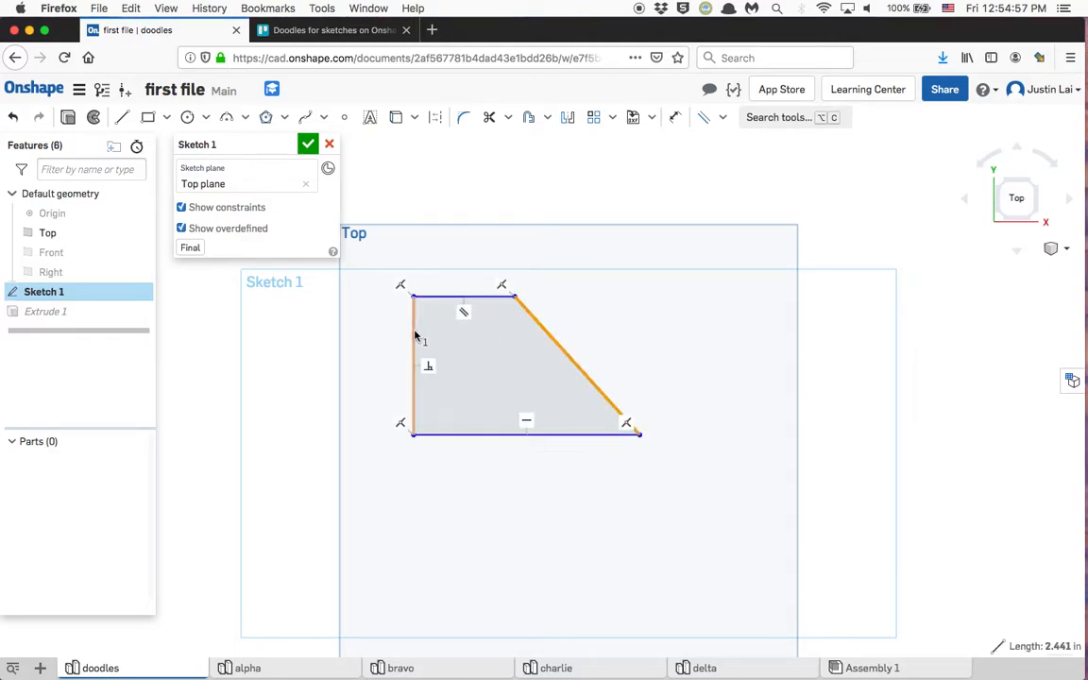
pyautogui.click(414, 372)
pyautogui.click(722, 117)
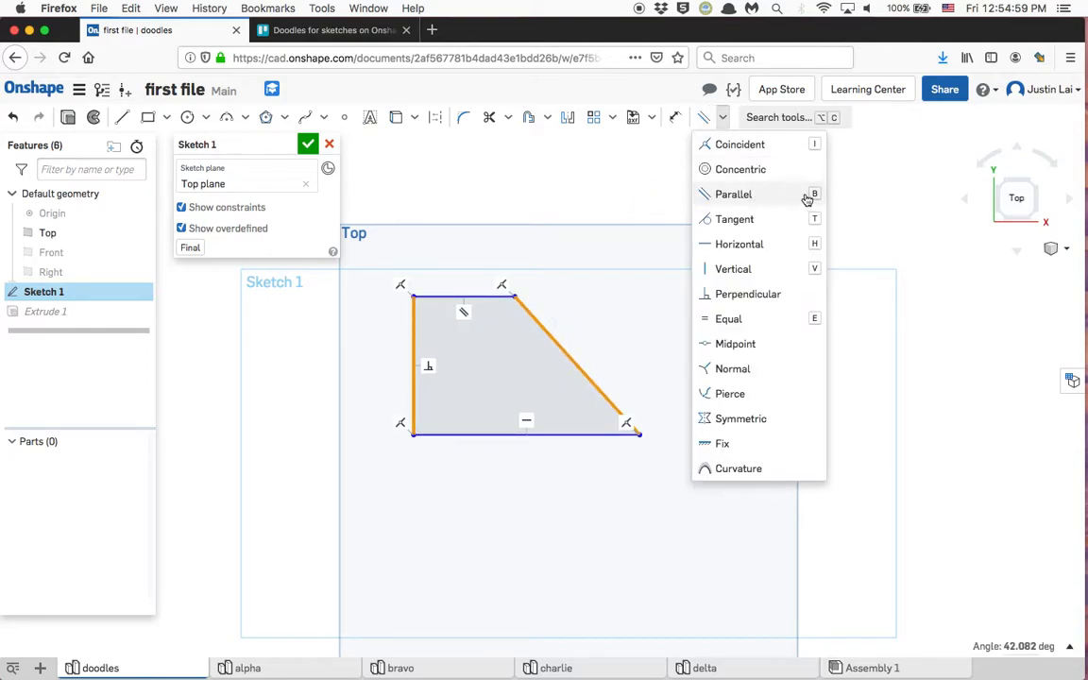
pyautogui.click(733, 193)
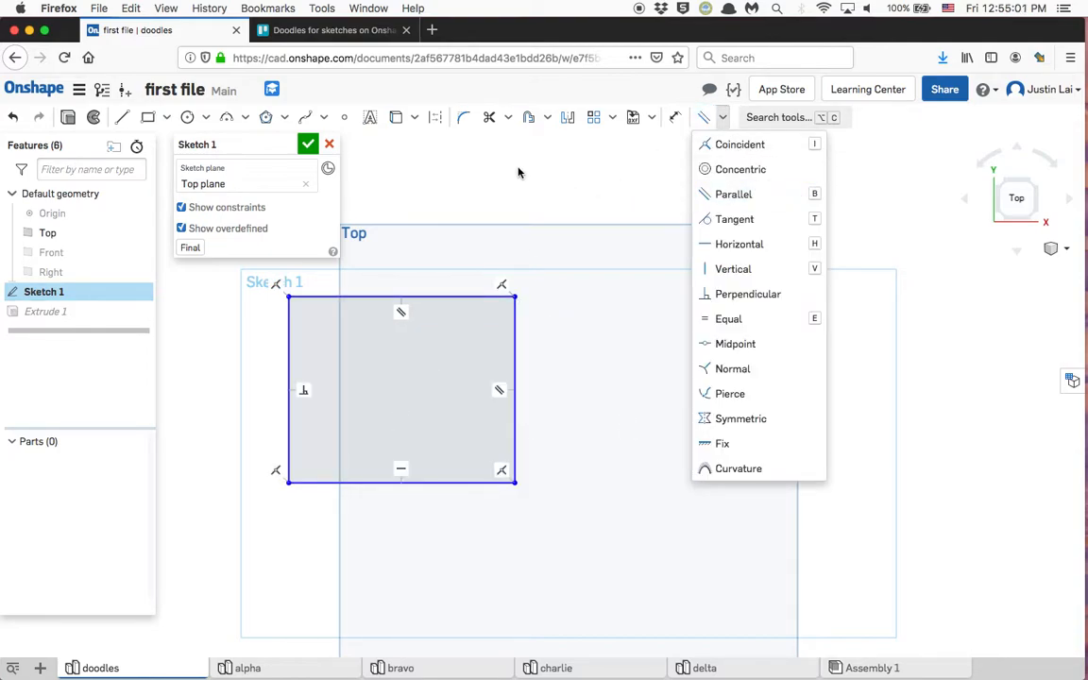
pyautogui.click(308, 144)
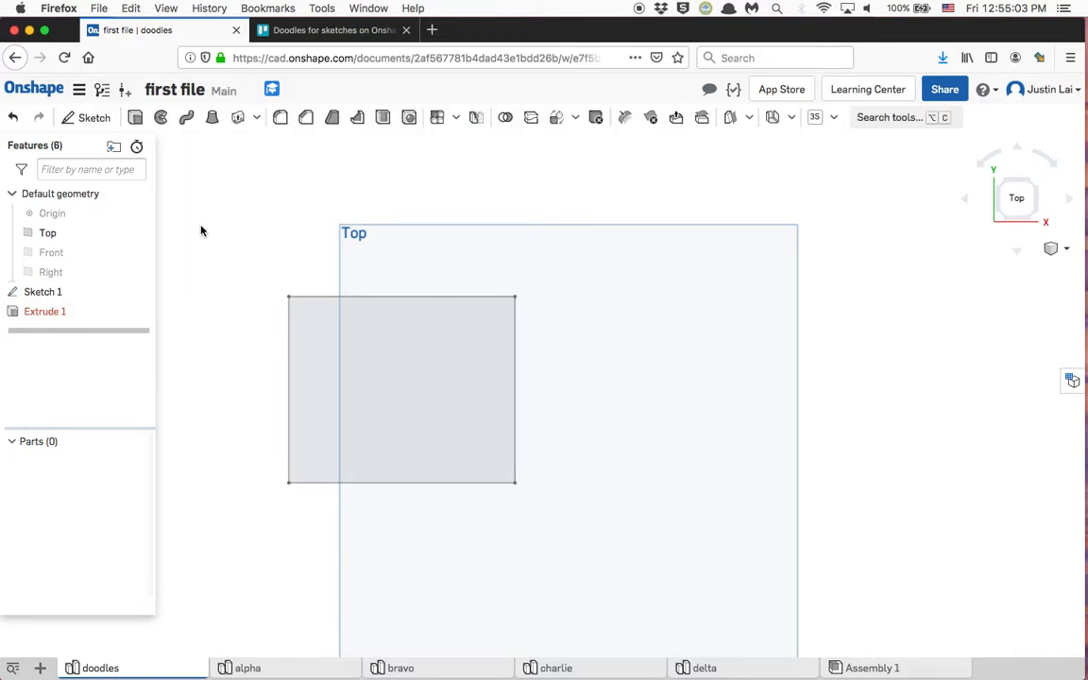
# - Edit Extrude 1 to replace its missing sketch region with the new rectangle, check the solid from an angle and accept
pyautogui.moveTo(202, 229); pyautogui.dragTo(310, 253, button='middle')
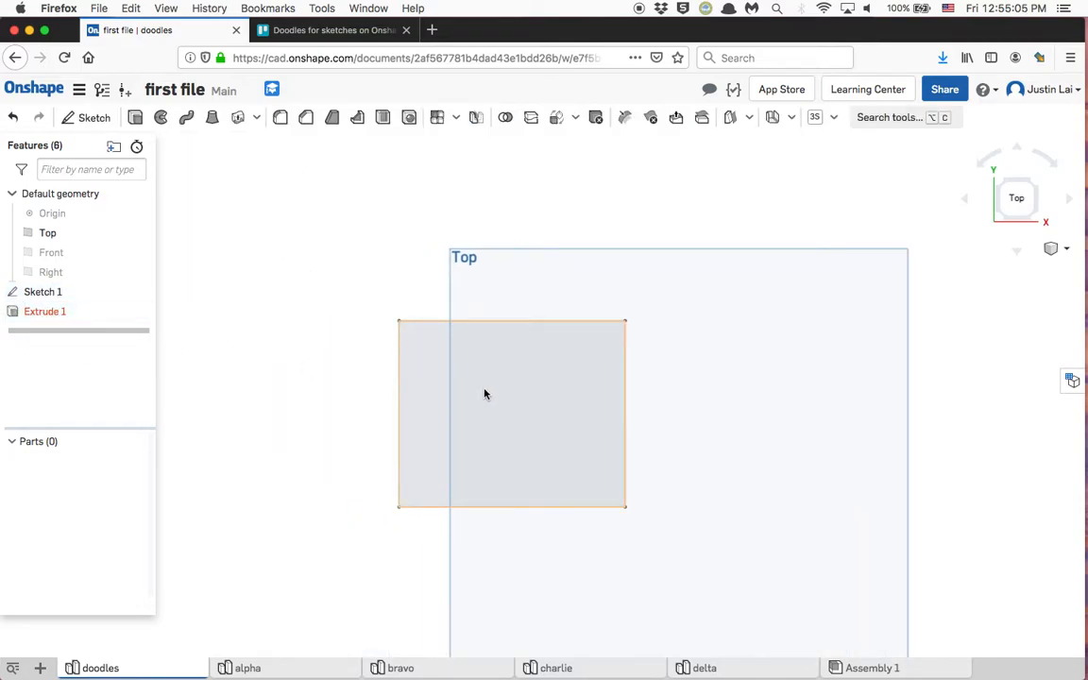
pyautogui.moveTo(94, 310)
pyautogui.doubleClick(89, 309)
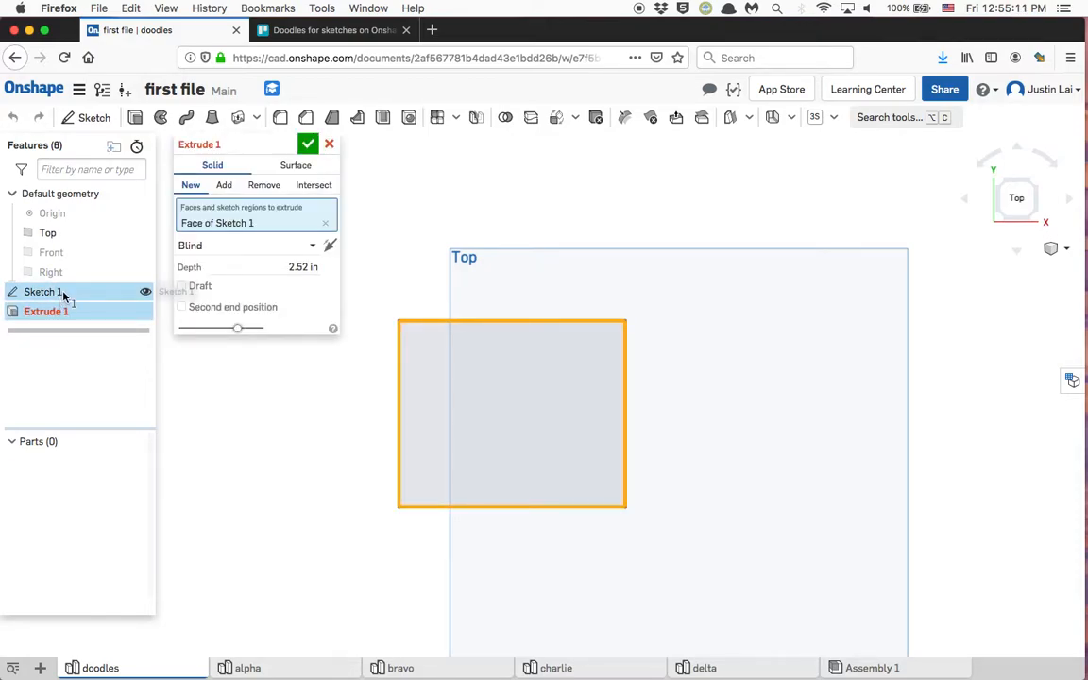
pyautogui.click(325, 223)
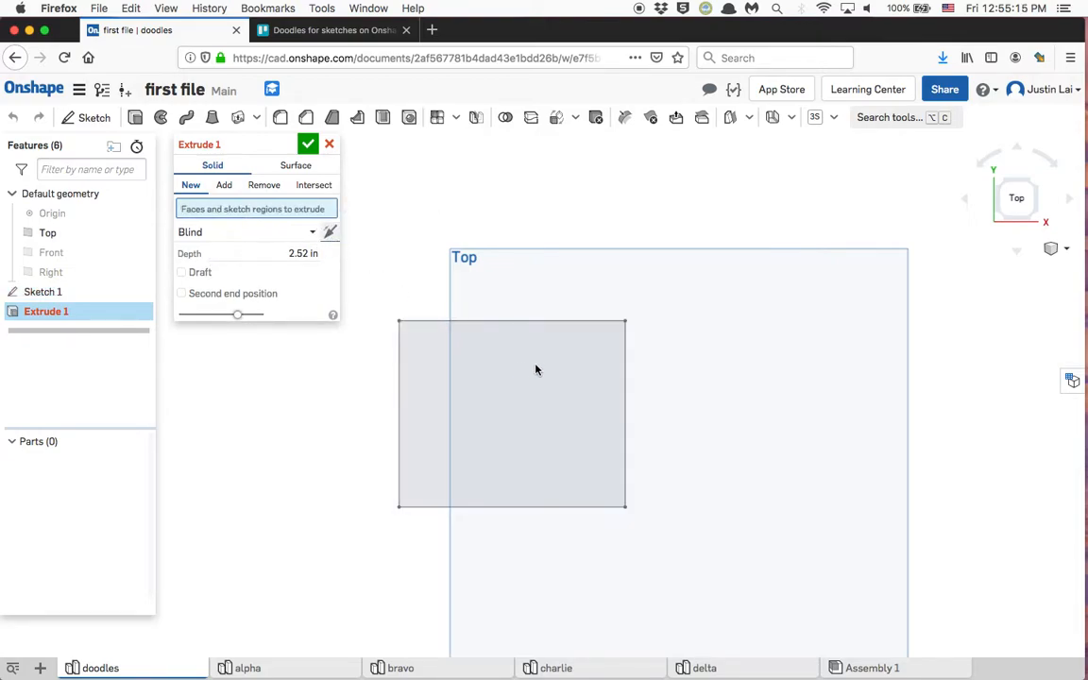
pyautogui.click(417, 365)
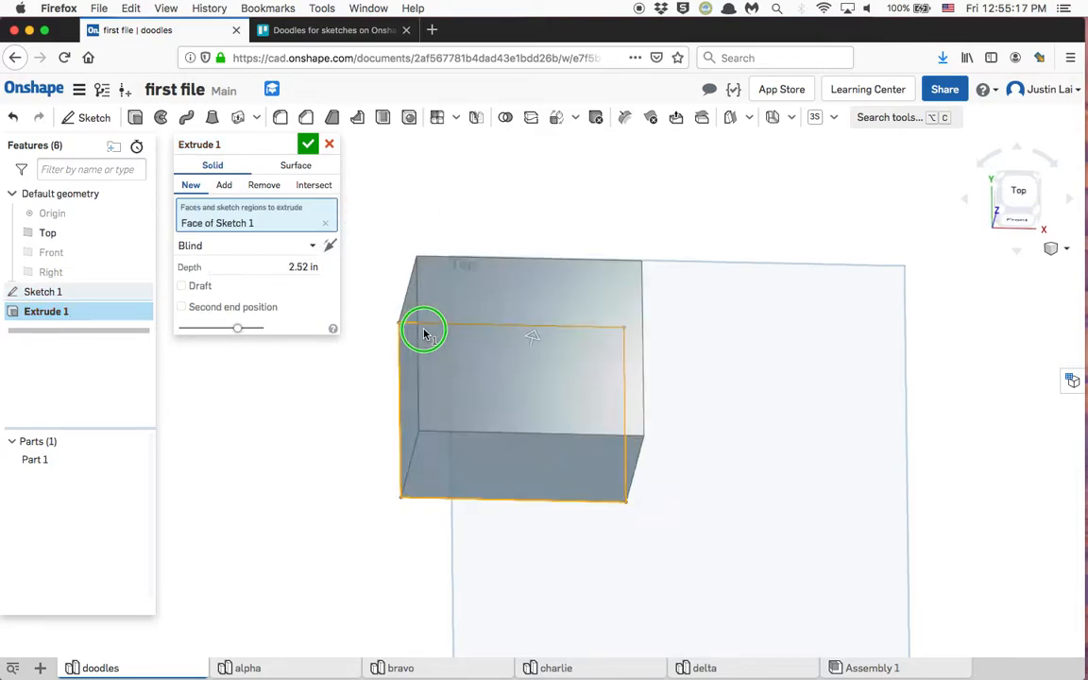
pyautogui.moveTo(439, 331); pyautogui.dragTo(399, 331, button='right')
pyautogui.moveTo(399, 330); pyautogui.dragTo(428, 388, button='middle')
pyautogui.moveTo(384, 343); pyautogui.dragTo(371, 396, button='right')
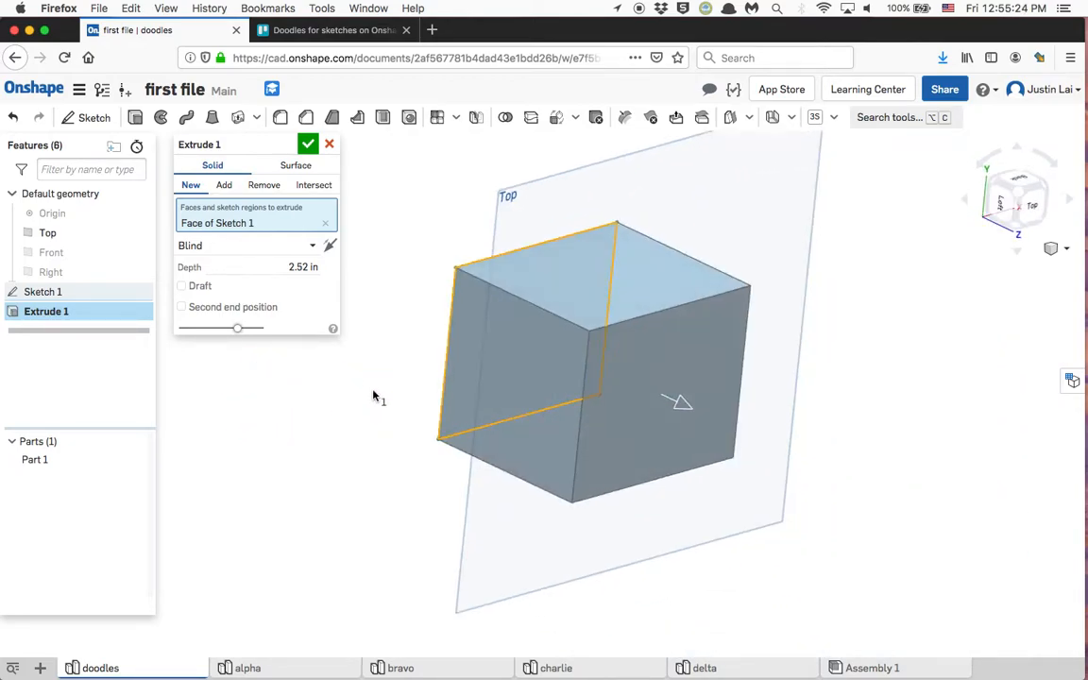
pyautogui.click(309, 144)
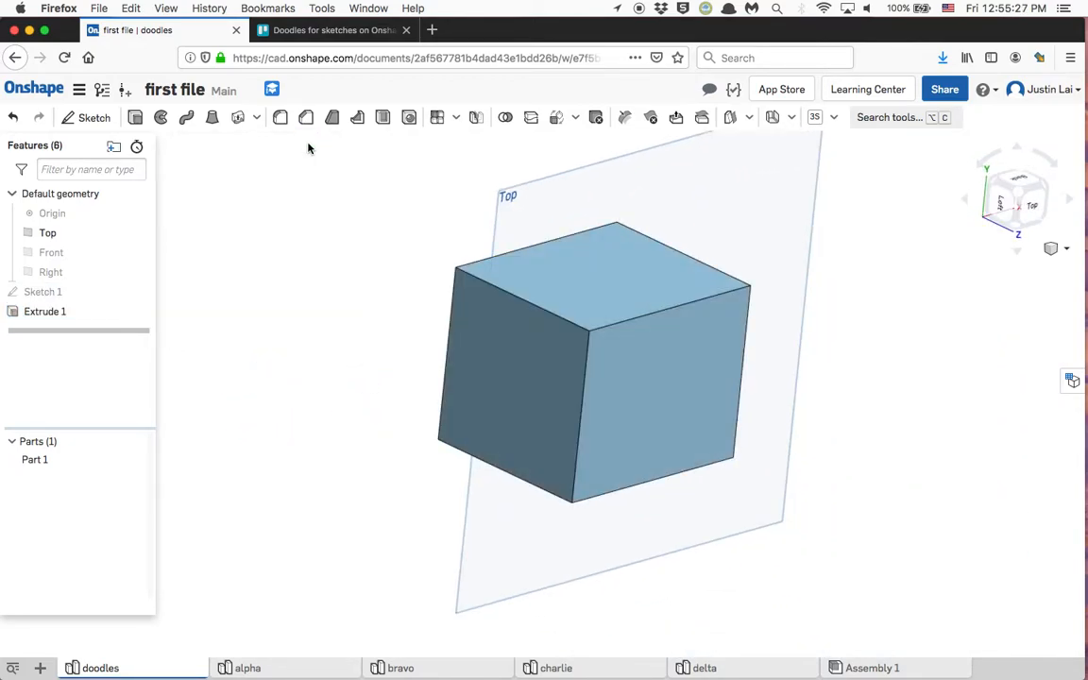
# - Open Sketch 1 for editing, face its plane squarely, and switch its constraint display on and off
pyautogui.doubleClick(88, 292)
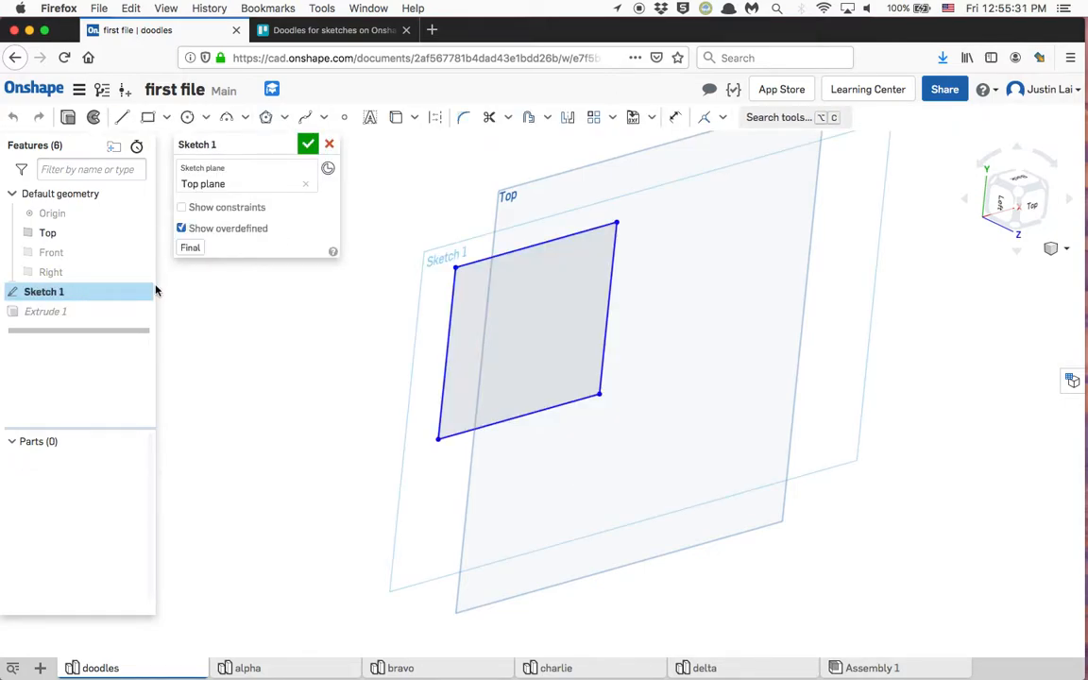
pyautogui.press('n')
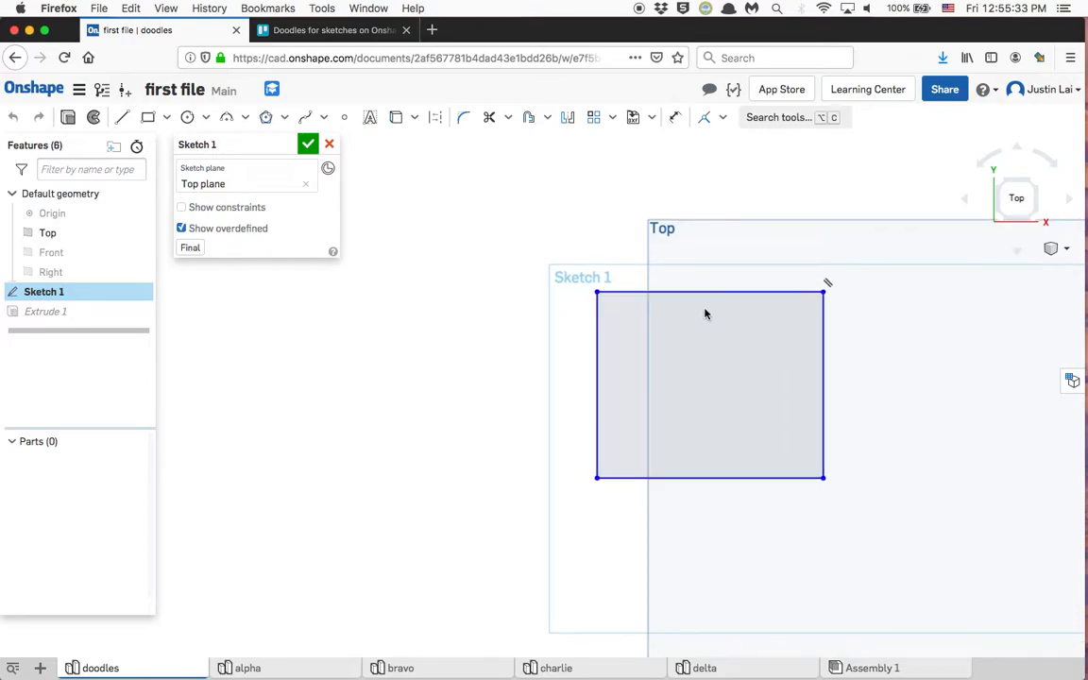
pyautogui.scroll(3, 638, 305)
pyautogui.scroll(2, 548, 312)
pyautogui.moveTo(539, 309); pyautogui.dragTo(570, 292, button='middle')
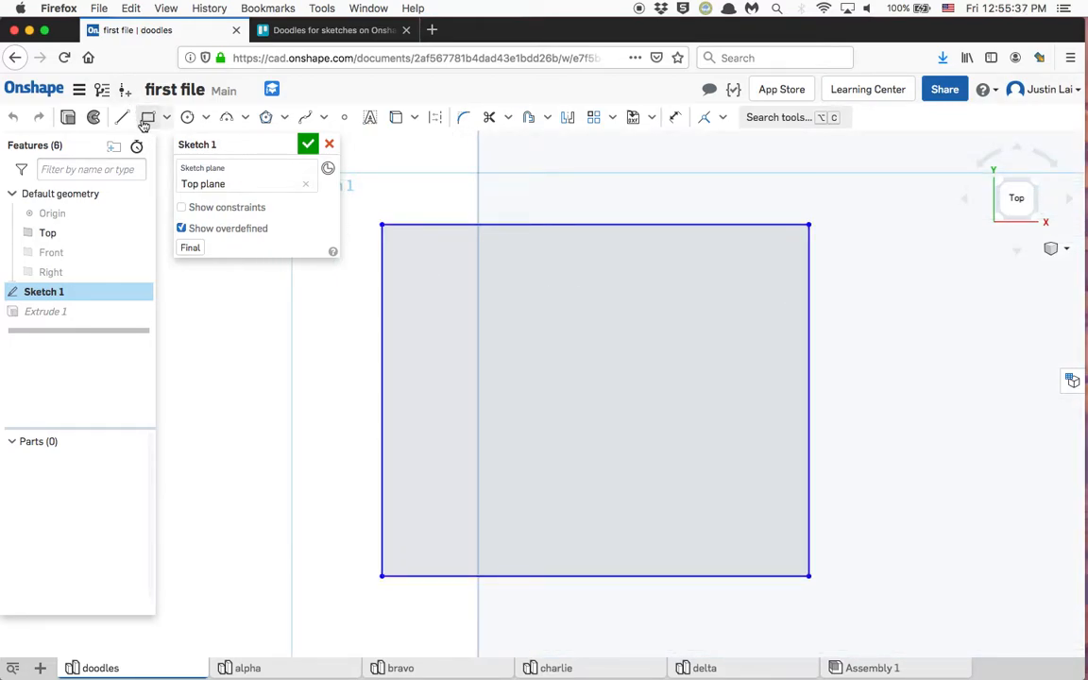
pyautogui.click(227, 207)
pyautogui.click(228, 211)
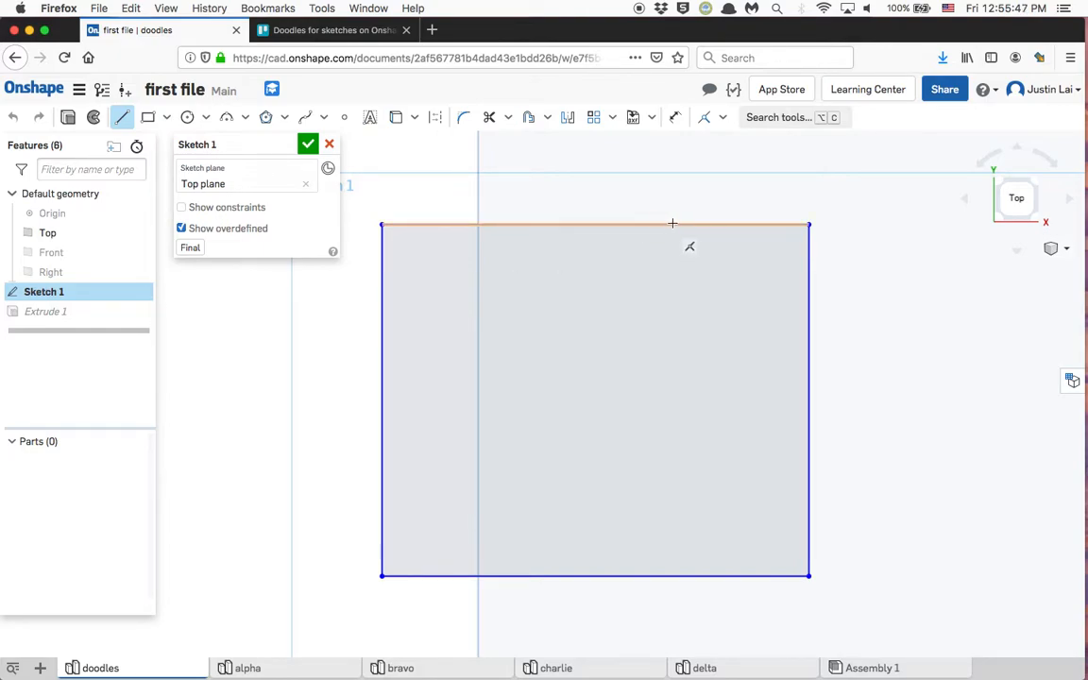
# - Draw a closed quadrilateral of four lines inside the rectangle, with one corner on each of its sides
pyautogui.click(672, 224)
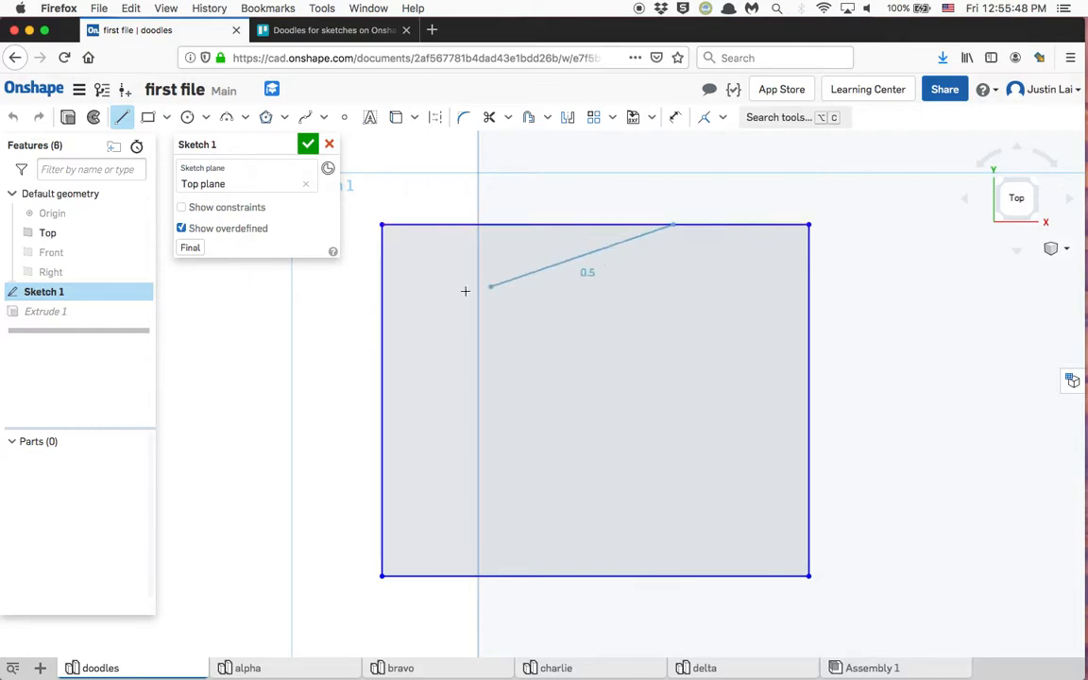
pyautogui.click(383, 291)
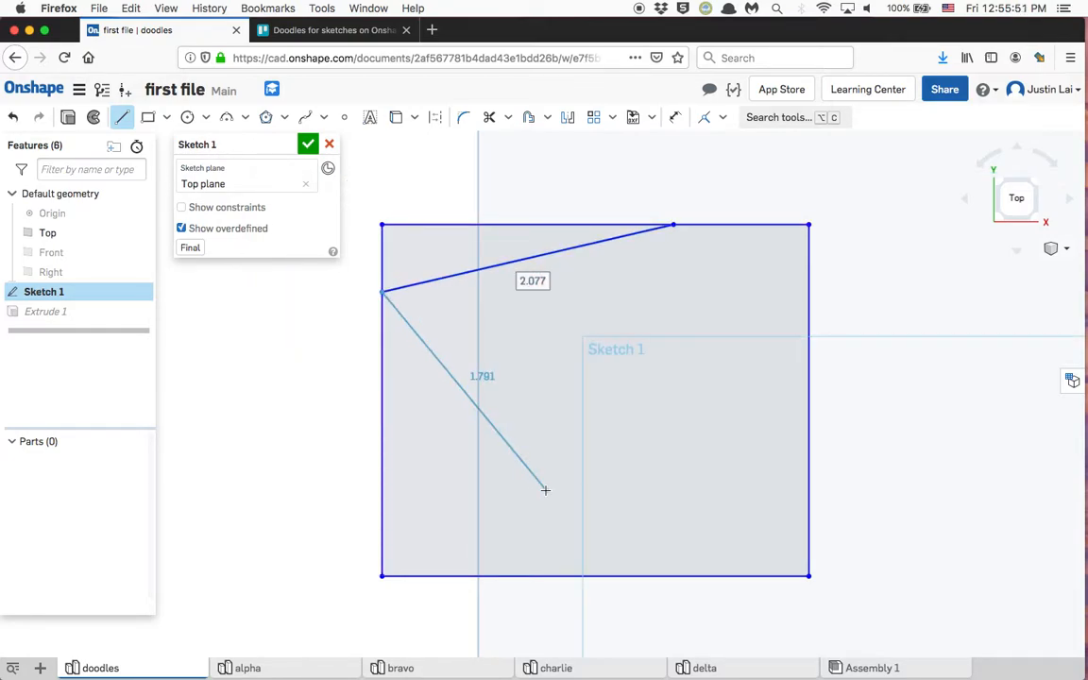
pyautogui.click(503, 574)
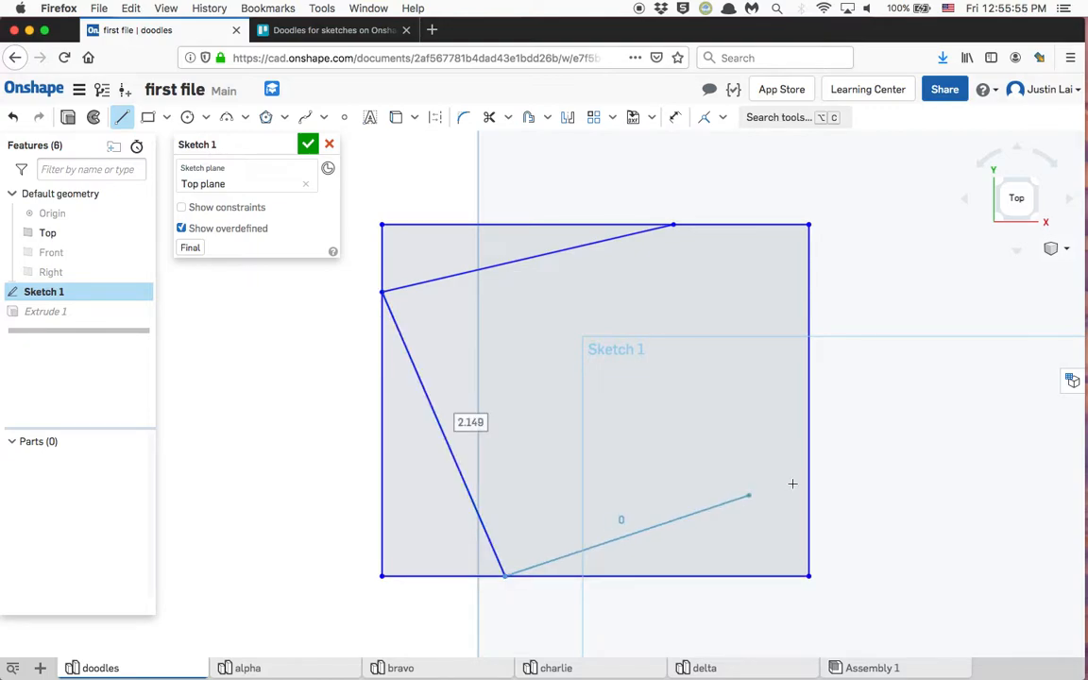
pyautogui.click(807, 543)
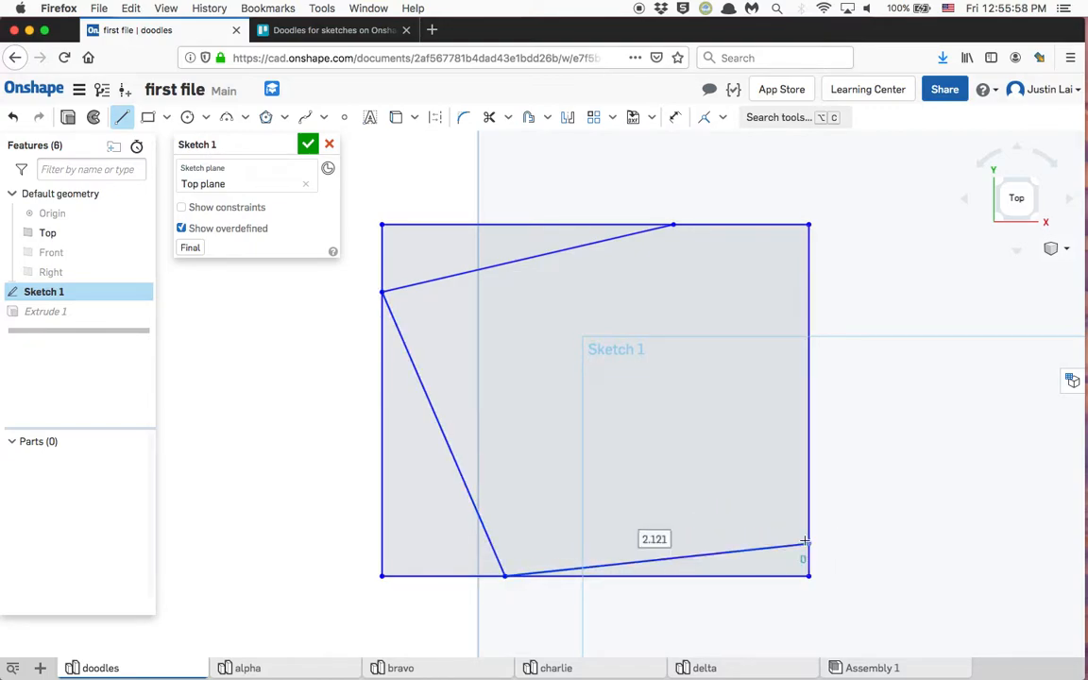
pyautogui.click(672, 224)
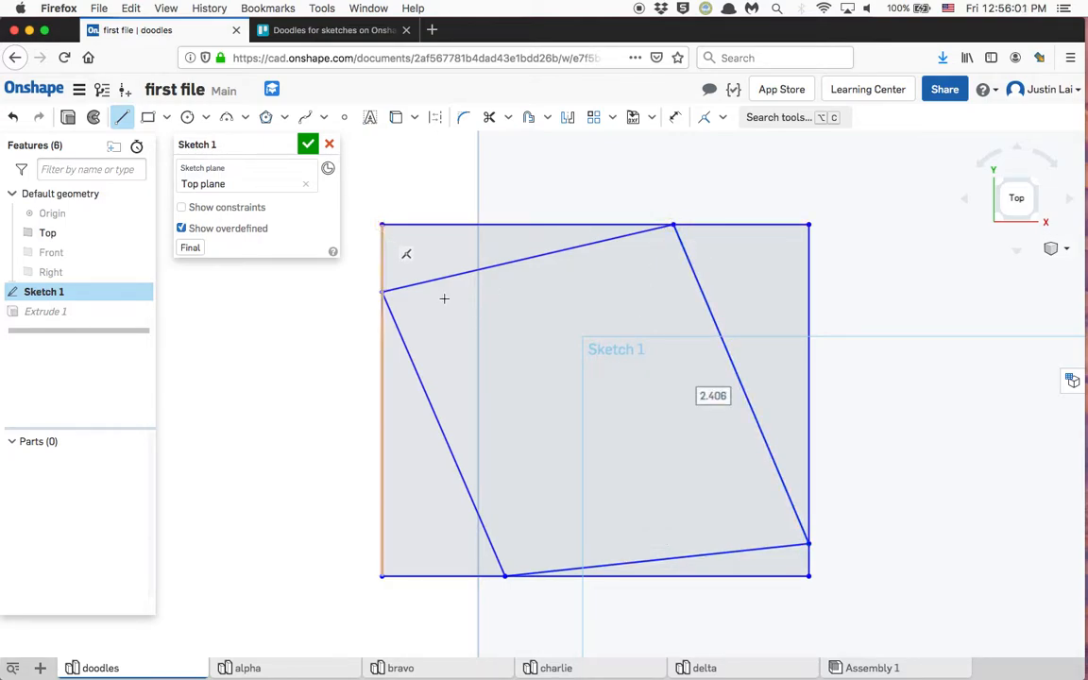
pyautogui.press('Escape')
# - Pull the rectangle's top line upward and lock it in place with the Fix constraint
pyautogui.moveTo(675, 225); pyautogui.dragTo(621, 226)
pyautogui.moveTo(532, 224)
pyautogui.mouseDown()
pyautogui.moveTo(704, 221)
pyautogui.moveTo(723, 263)
pyautogui.moveTo(727, 195)
pyautogui.moveTo(704, 218)
pyautogui.moveTo(706, 246)
pyautogui.moveTo(699, 191)
pyautogui.moveTo(497, 195)
pyautogui.moveTo(713, 194)
pyautogui.moveTo(524, 184)
pyautogui.moveTo(623, 192)
pyautogui.mouseUp()
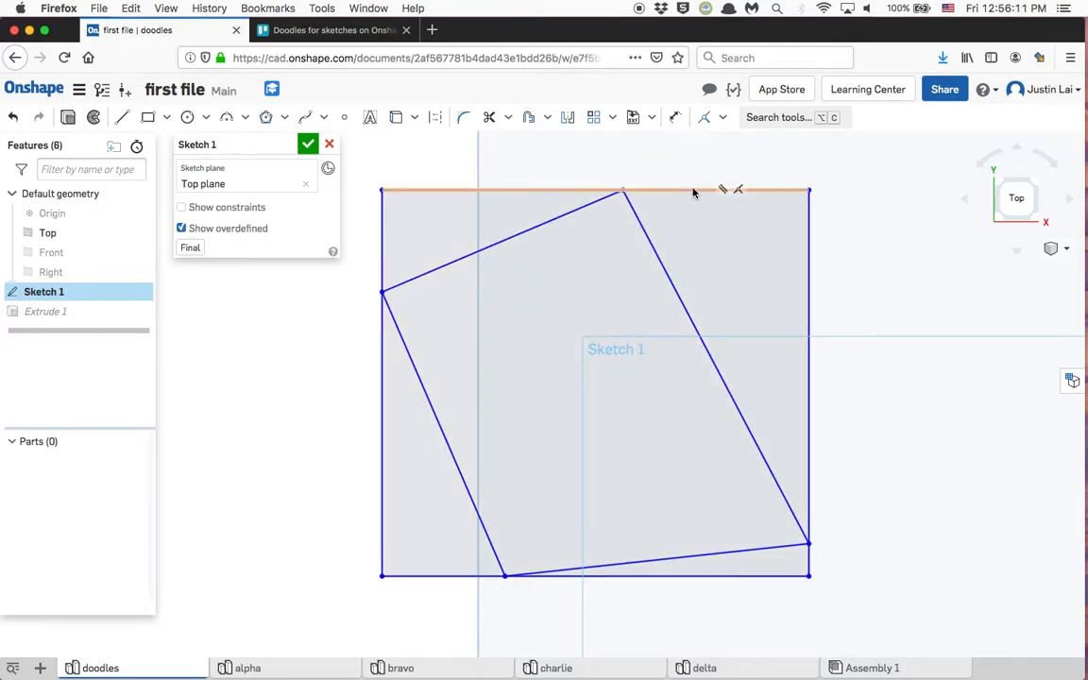
pyautogui.click(714, 192)
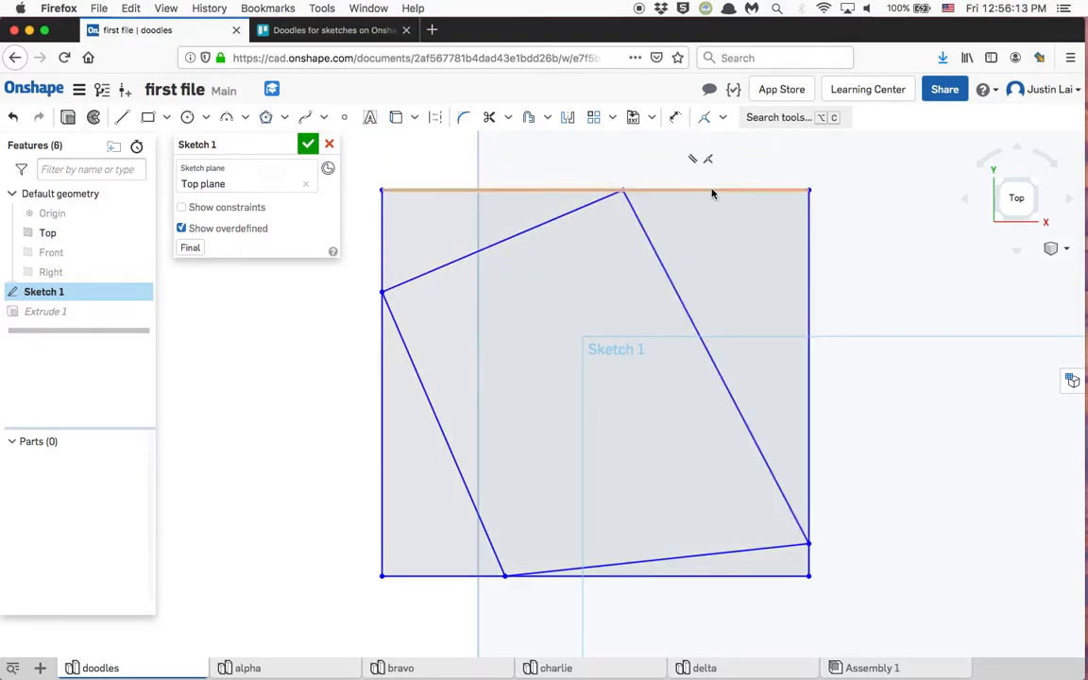
pyautogui.click(723, 119)
pyautogui.click(727, 445)
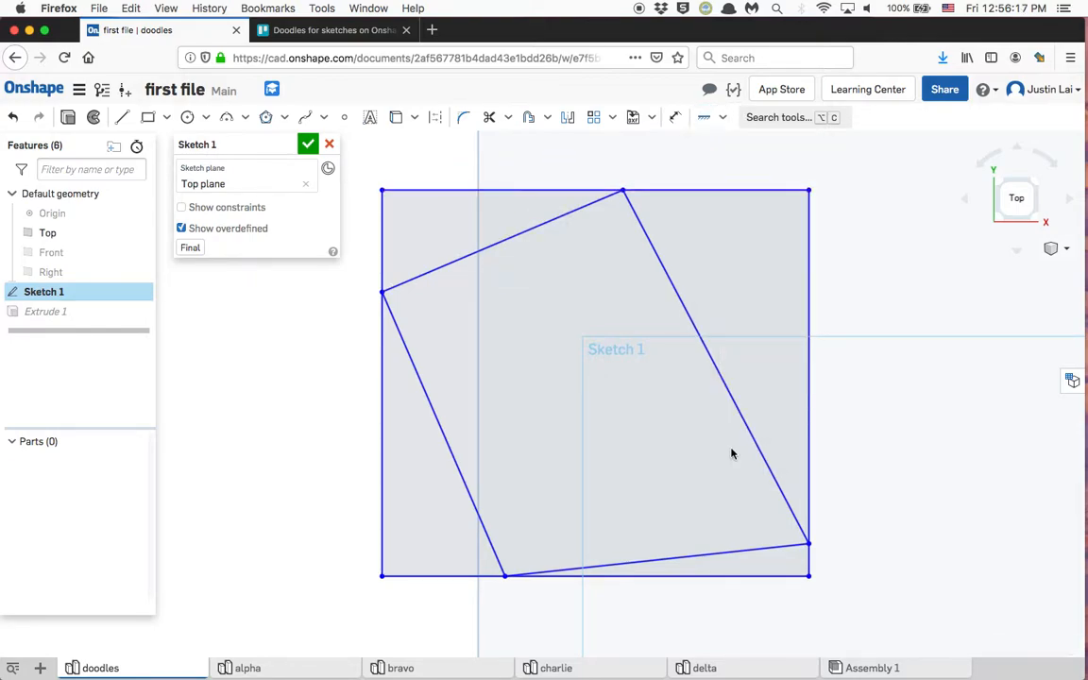
# - Slide the quadrilateral's four corners along the rectangle's sides, stretching the rectangle's bottom line downward
pyautogui.moveTo(623, 192); pyautogui.dragTo(527, 191)
pyautogui.moveTo(383, 294); pyautogui.dragTo(379, 352)
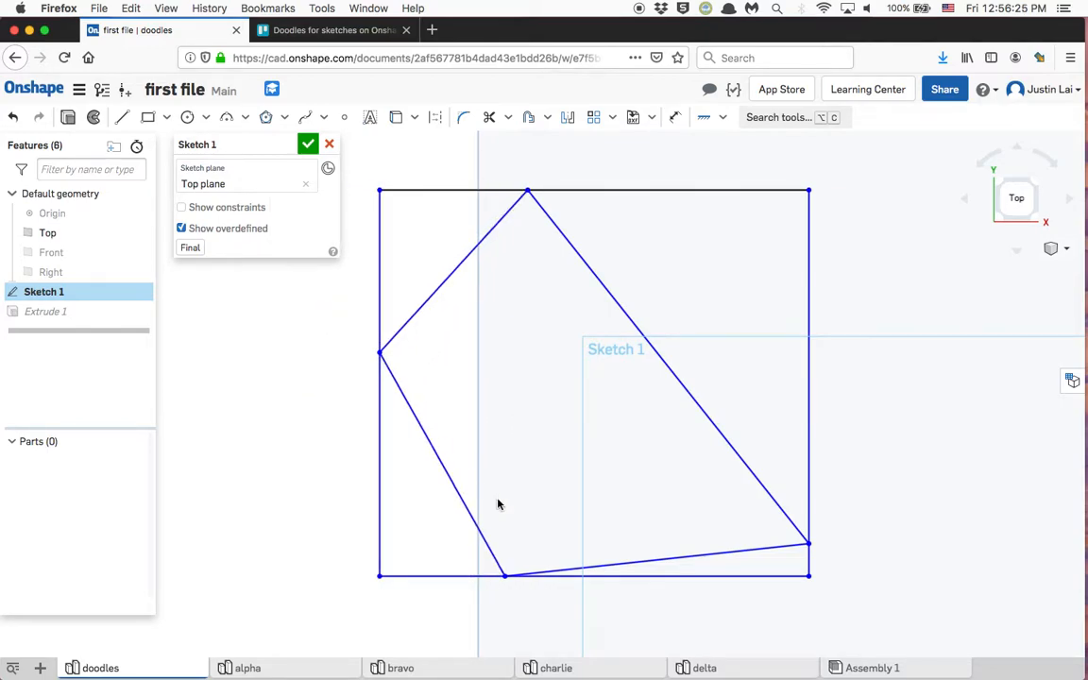
pyautogui.moveTo(503, 575); pyautogui.dragTo(641, 611)
pyautogui.moveTo(806, 544); pyautogui.dragTo(808, 305)
# - Show the sketch constraints, remove the coincidence between the quadrilateral's top corner and the fixed line, and pull the corner inside
pyautogui.click(255, 207)
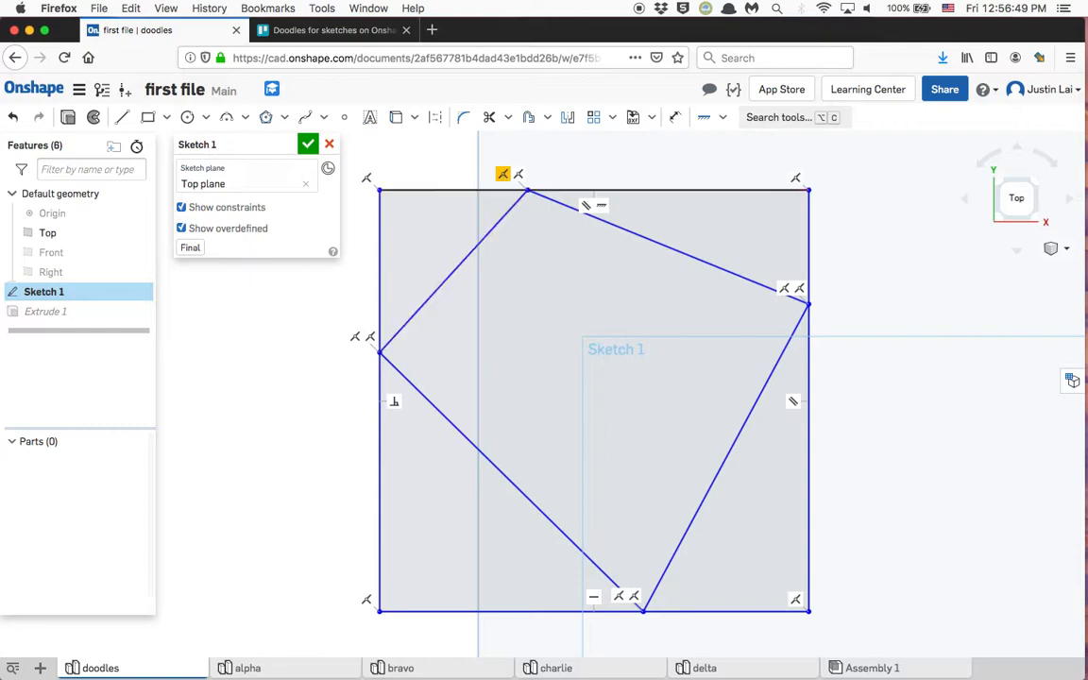
pyautogui.moveTo(525, 189); pyautogui.dragTo(552, 232)
pyautogui.moveTo(648, 227); pyautogui.dragTo(697, 260)
pyautogui.moveTo(609, 290); pyautogui.dragTo(526, 207)
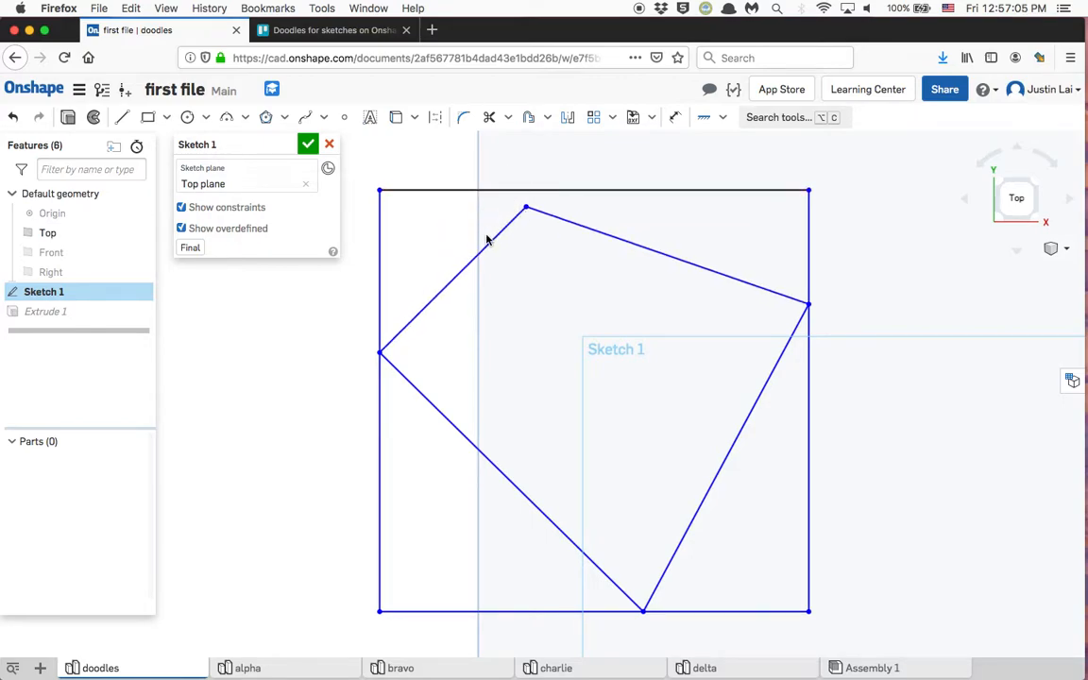
# - Delete the coincident constraints tying the left, bottom and right inner corners to the rectangle, and pull those corners inward
pyautogui.click(444, 287)
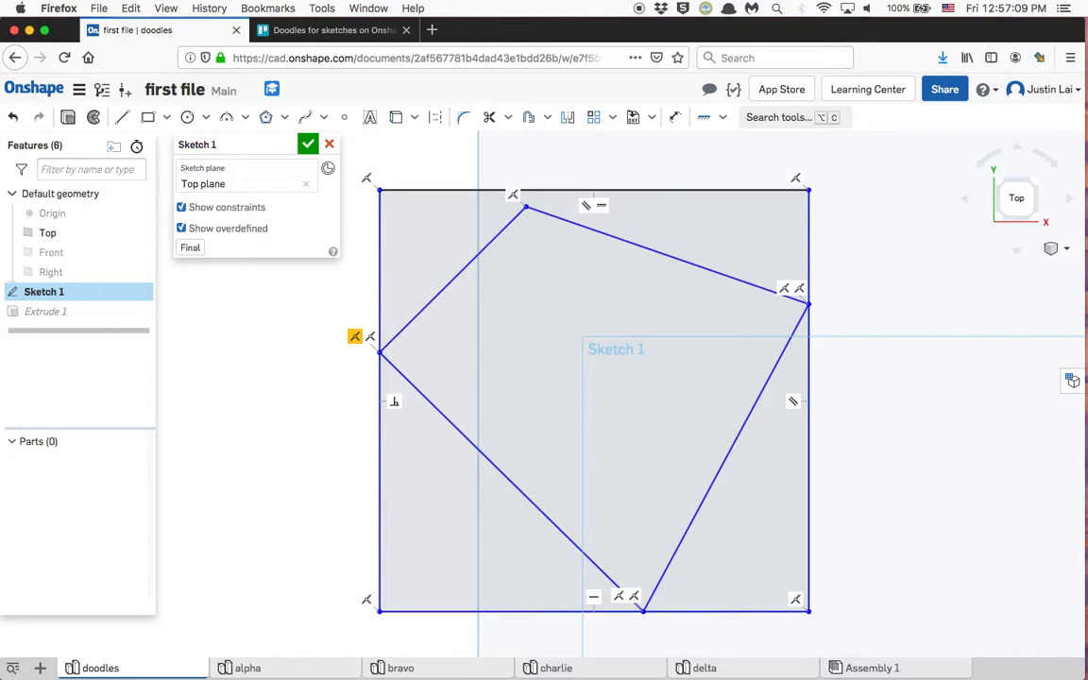
pyautogui.press('Delete')
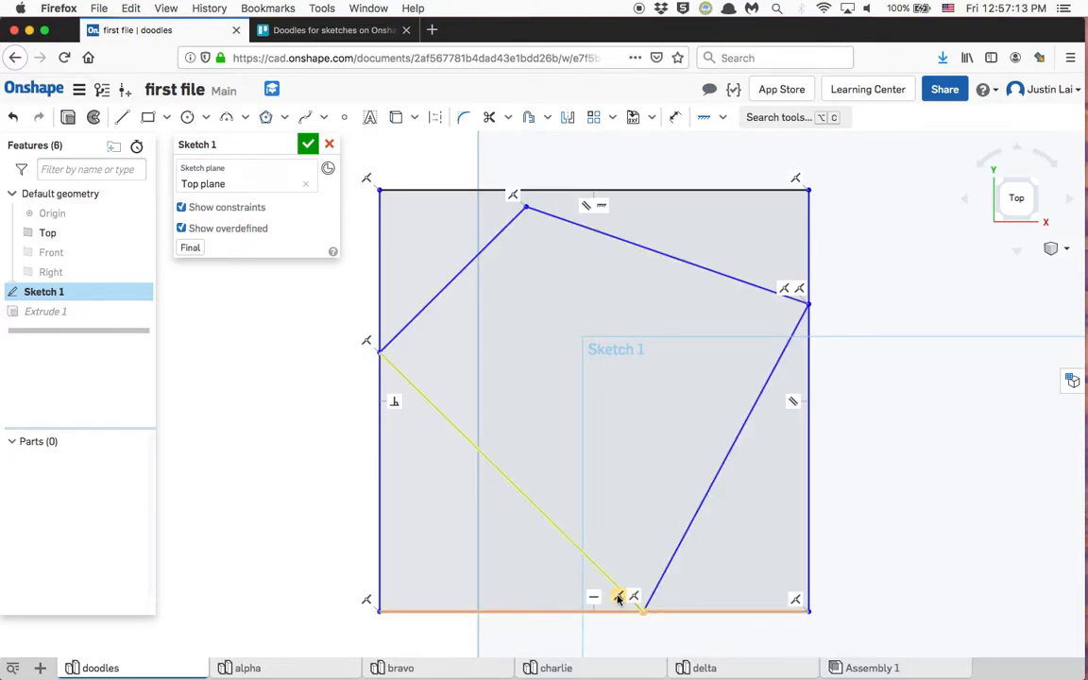
pyautogui.press('Delete')
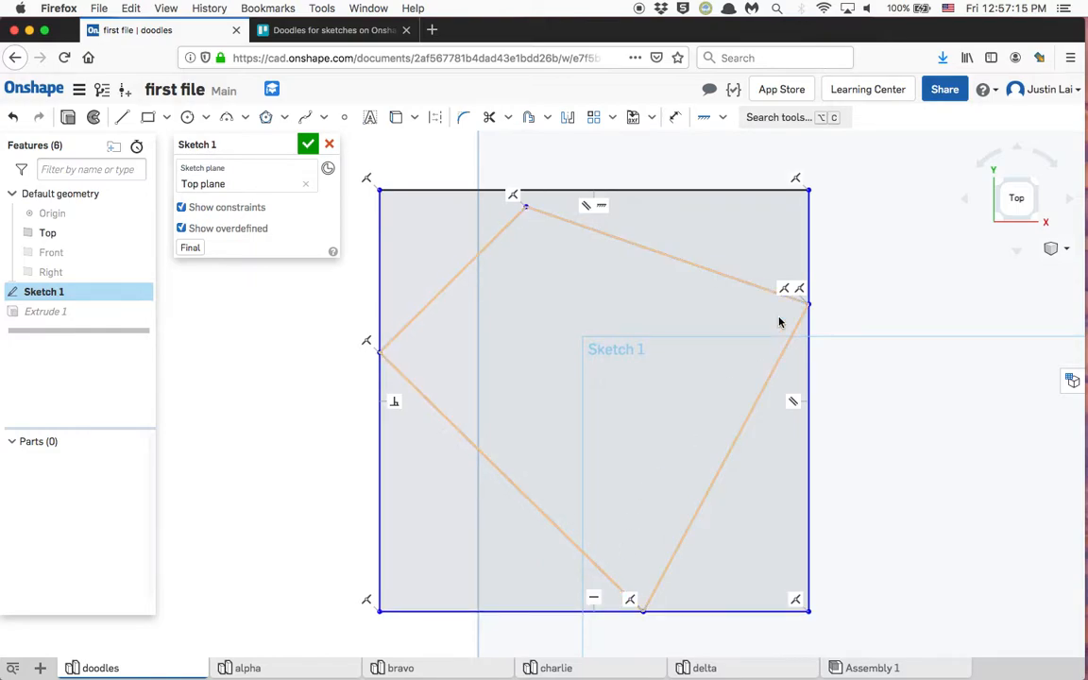
pyautogui.click(788, 290)
pyautogui.rightClick(739, 310)
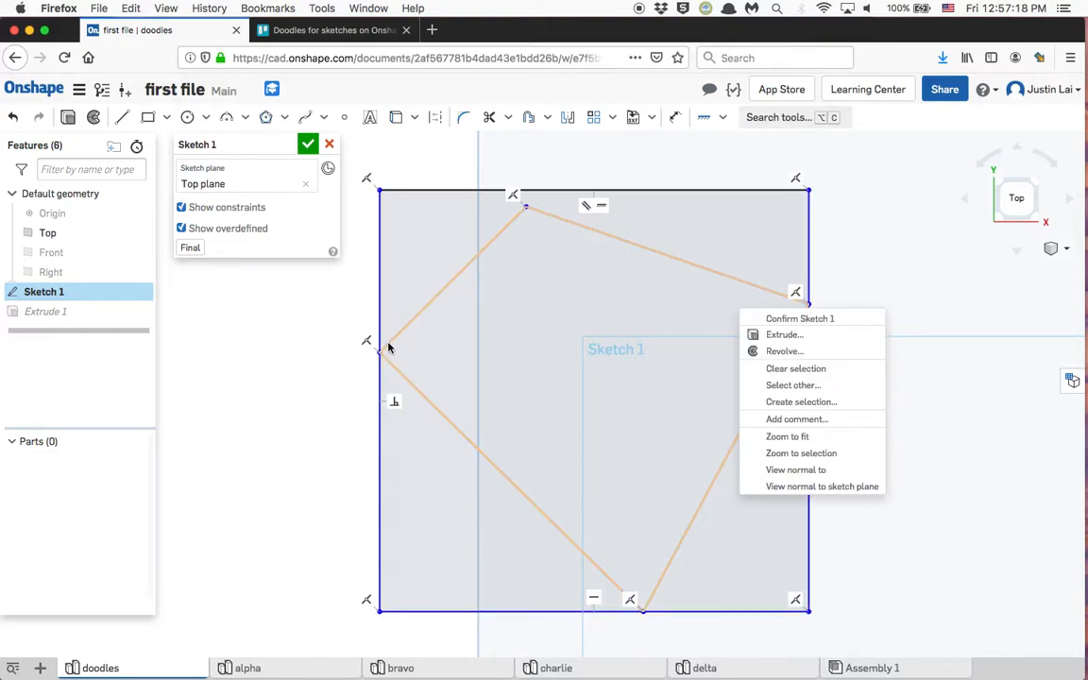
pyautogui.click(624, 319)
pyautogui.moveTo(380, 352); pyautogui.dragTo(451, 336)
pyautogui.moveTo(642, 498); pyautogui.dragTo(642, 492)
pyautogui.moveTo(808, 305); pyautogui.dragTo(725, 316)
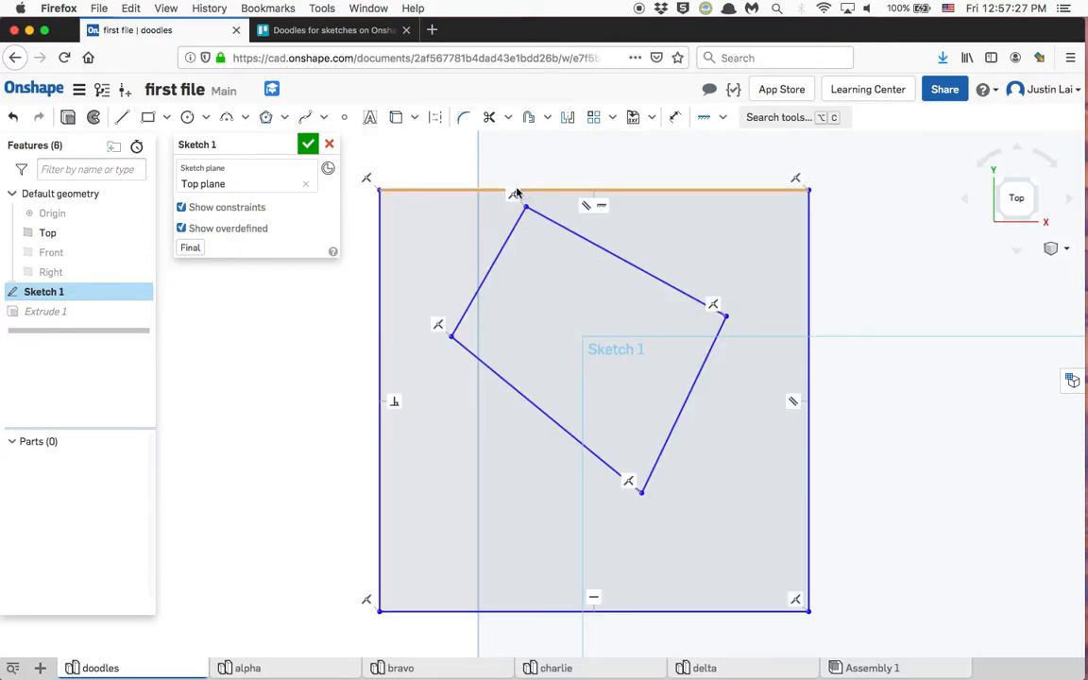
# - Delete the coincidence at the quadrilateral's top corner, rejoin the separated line ends at a new point farther right, and accept the sketch
pyautogui.click(511, 197)
pyautogui.press('Delete')
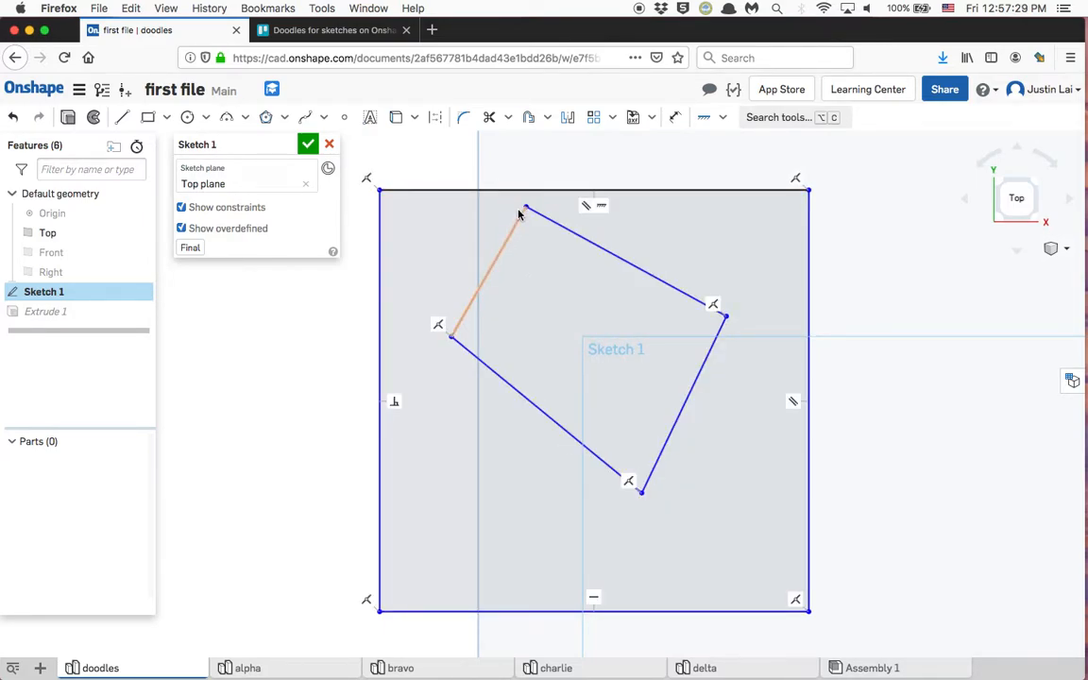
pyautogui.moveTo(522, 207); pyautogui.dragTo(456, 235)
pyautogui.moveTo(525, 210); pyautogui.dragTo(647, 289)
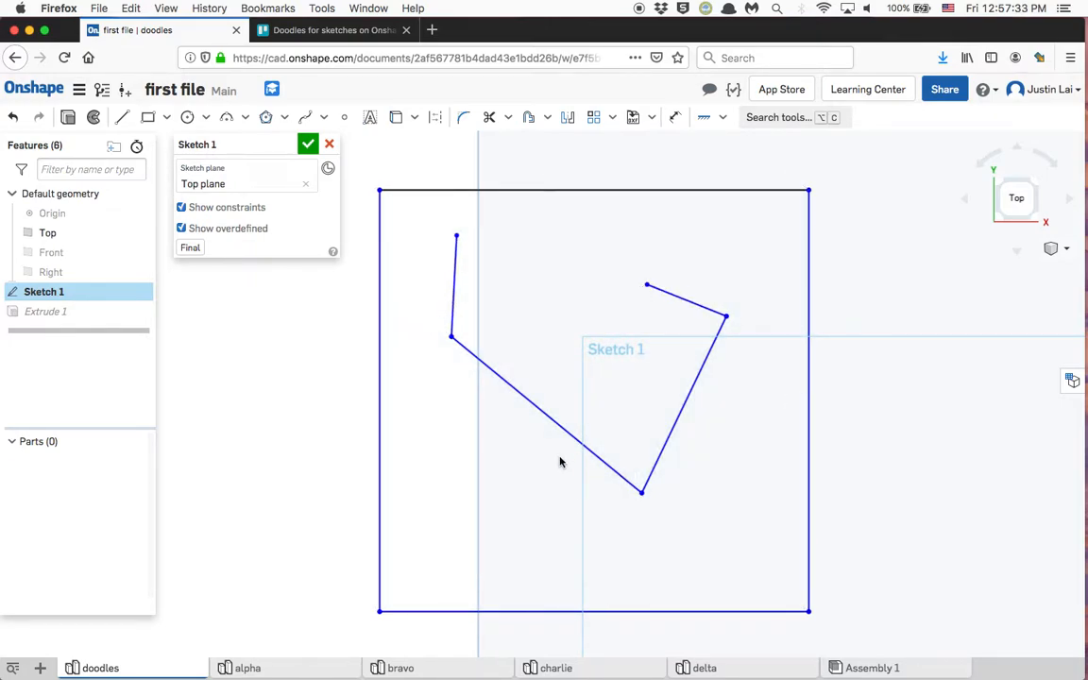
pyautogui.moveTo(456, 234); pyautogui.dragTo(648, 289)
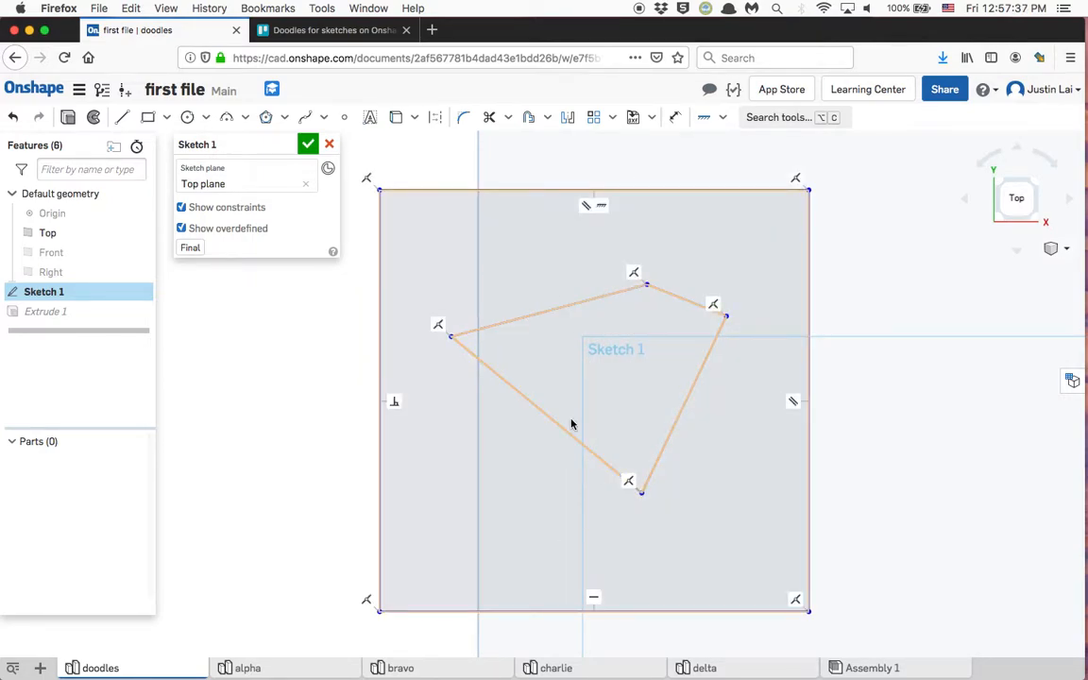
pyautogui.click(311, 148)
# - Edit Extrude 1 to include the inner quadrilateral region as well, filling the hole, and accept
pyautogui.moveTo(359, 323)
pyautogui.mouseDown(button='right')
pyautogui.moveTo(340, 281)
pyautogui.moveTo(303, 306)
pyautogui.moveTo(579, 291)
pyautogui.mouseUp(button='right')
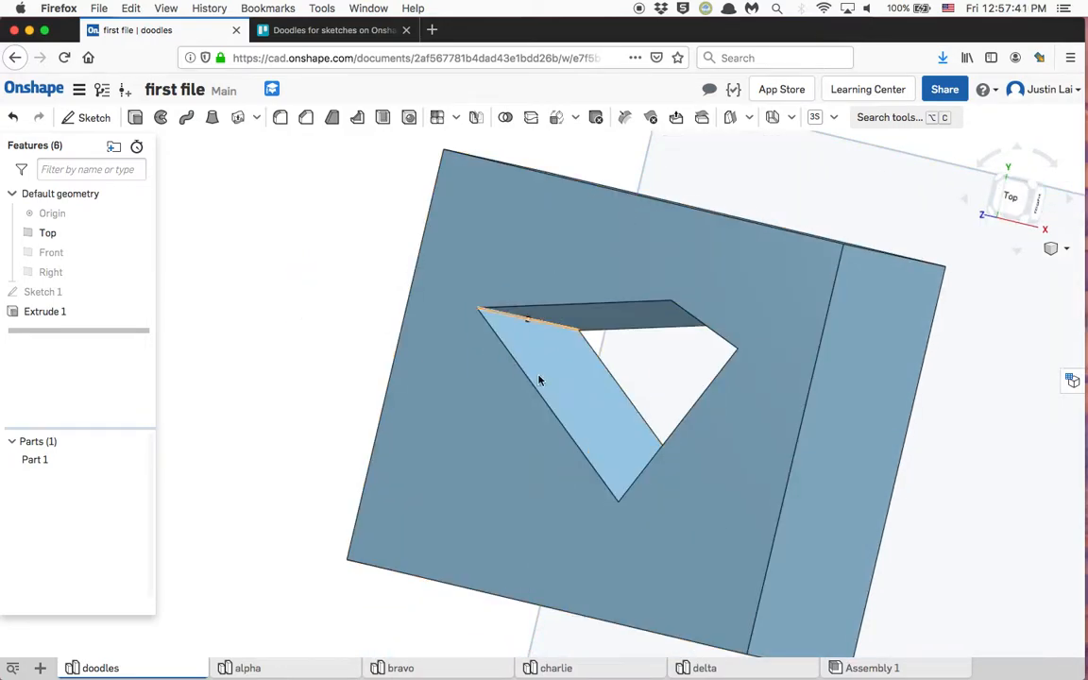
pyautogui.click(105, 312)
pyautogui.doubleClick(105, 312)
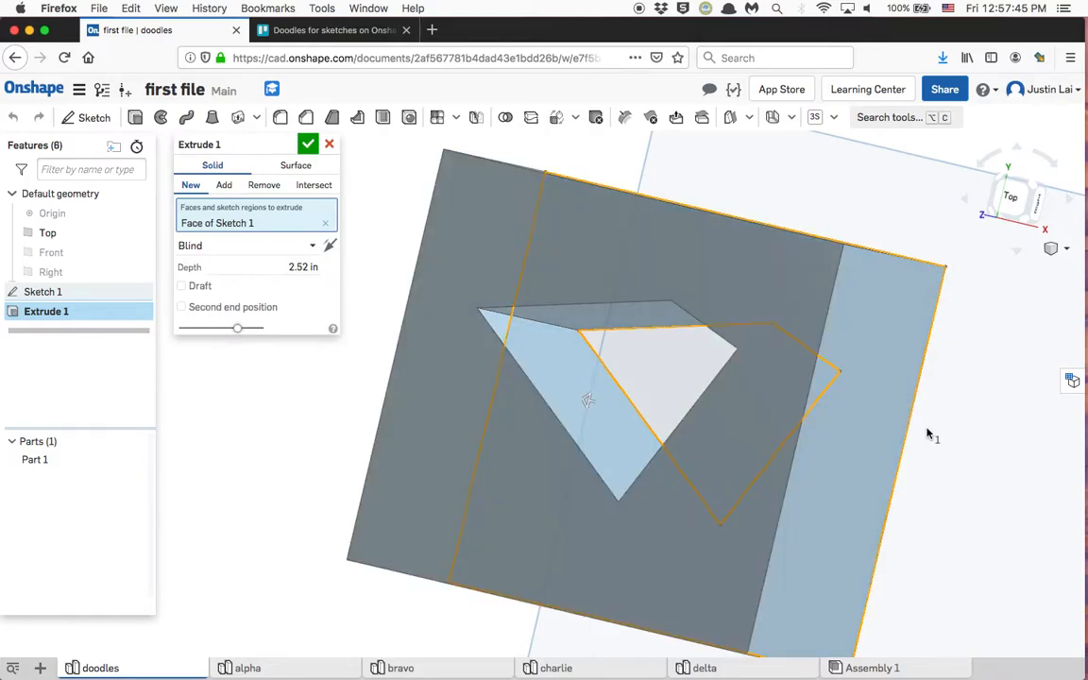
pyautogui.click(664, 383)
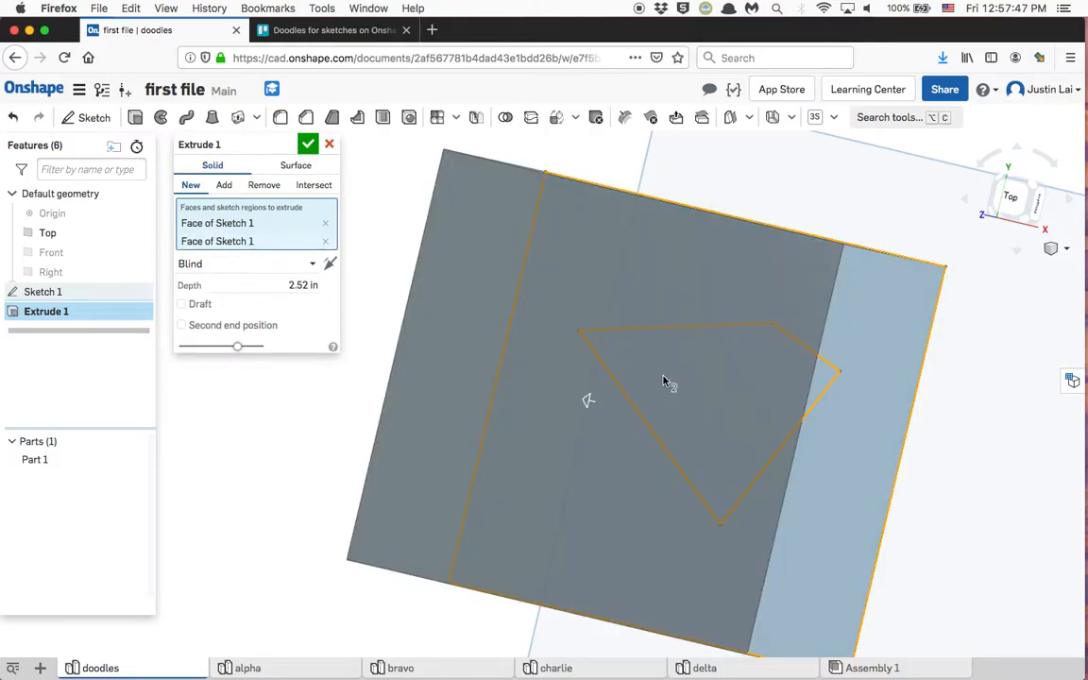
pyautogui.click(308, 145)
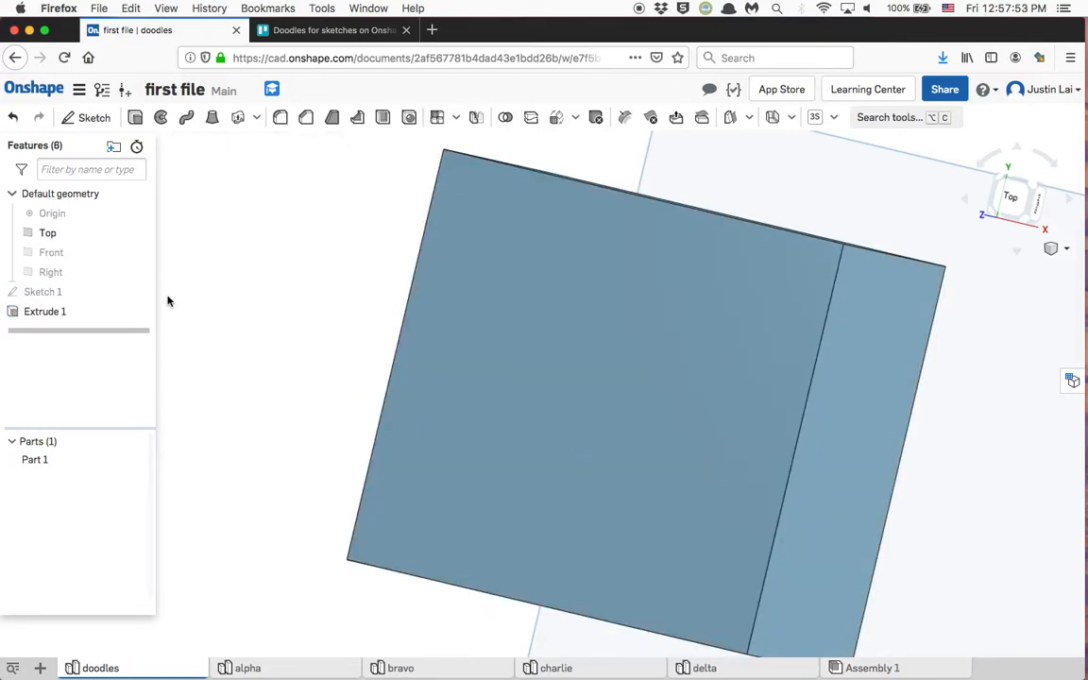
# - Show Sketch 1 and turn the solid so the quadrilateral outline on its sketch-plane face can be seen
pyautogui.click(144, 296)
pyautogui.moveTo(642, 378)
pyautogui.mouseDown(button='right')
pyautogui.moveTo(536, 391)
pyautogui.moveTo(391, 326)
pyautogui.moveTo(403, 306)
pyautogui.moveTo(417, 407)
pyautogui.moveTo(469, 439)
pyautogui.moveTo(447, 396)
pyautogui.moveTo(477, 477)
pyautogui.mouseUp(button='right')
pyautogui.moveTo(515, 332); pyautogui.dragTo(594, 422, button='middle')
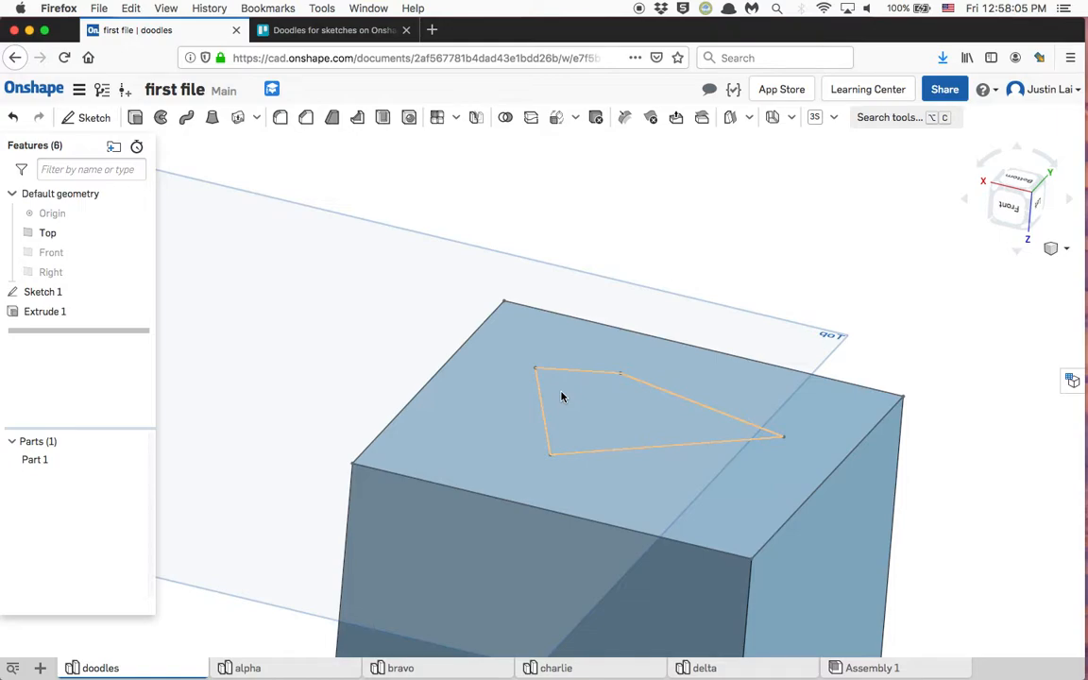
# - Extrude the inner quadrilateral of Sketch 1 as a 0.95 in blind Remove cut, flipped into the block, and accept
pyautogui.click(138, 120)
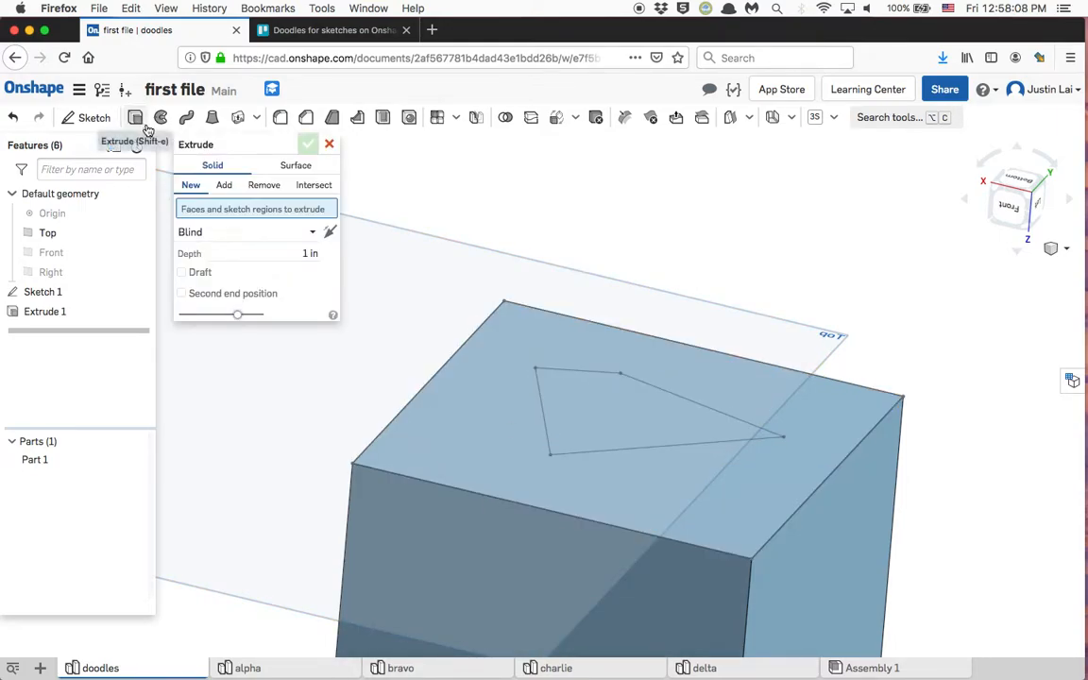
pyautogui.click(612, 412)
pyautogui.moveTo(621, 420); pyautogui.dragTo(575, 417, button='right')
pyautogui.moveTo(659, 584)
pyautogui.mouseDown()
pyautogui.moveTo(599, 396)
pyautogui.moveTo(678, 576)
pyautogui.mouseUp()
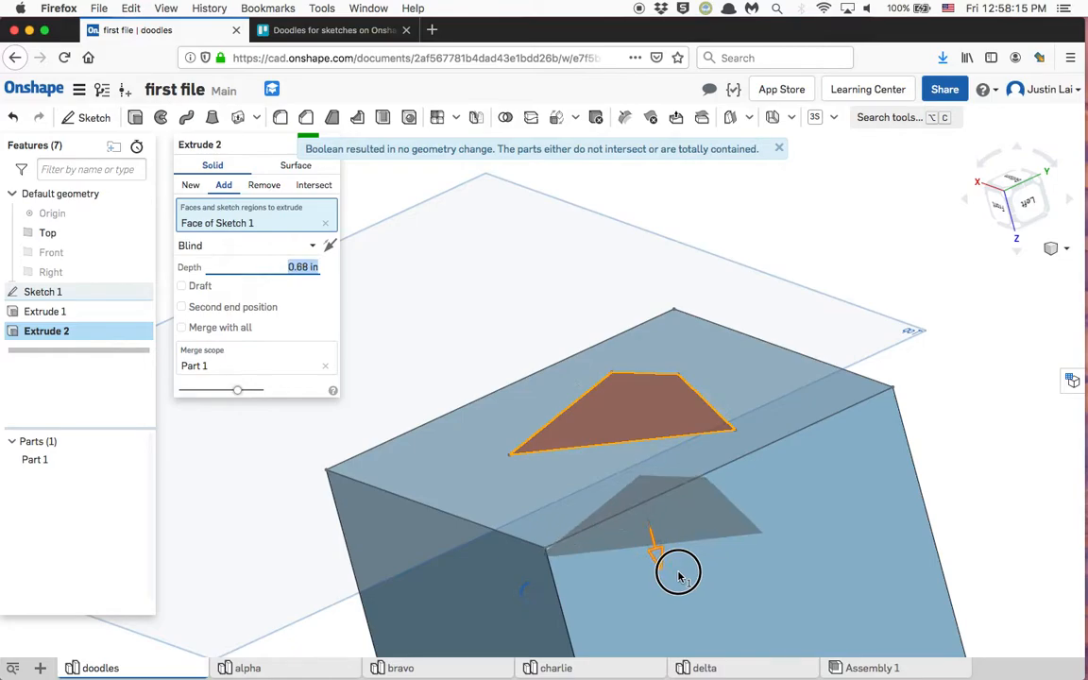
pyautogui.click(265, 186)
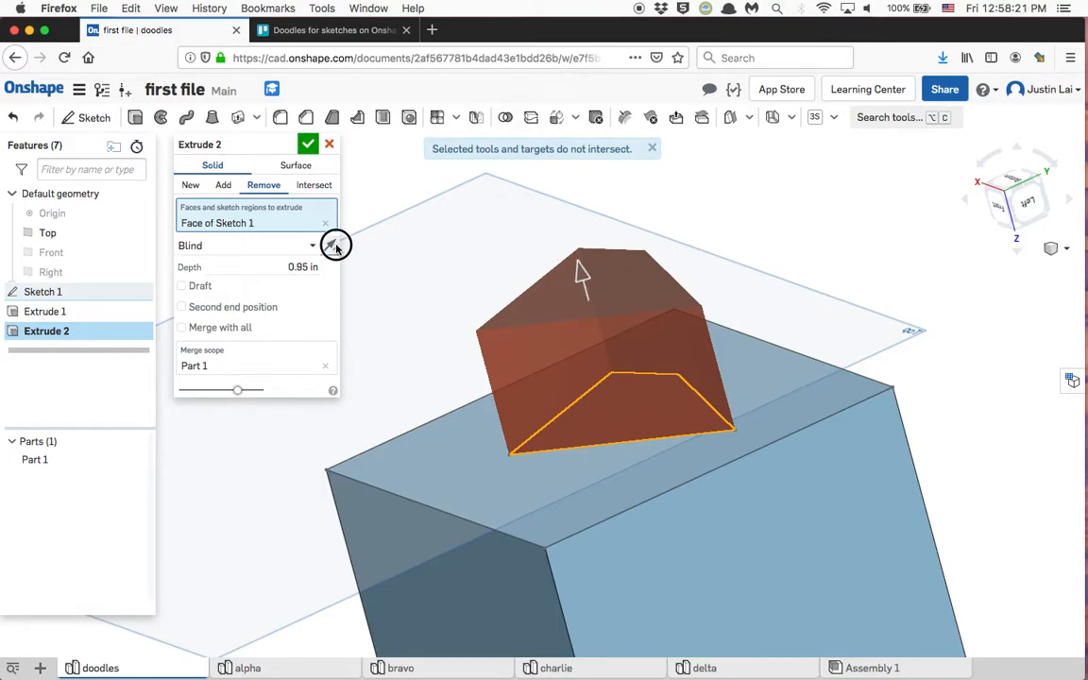
pyautogui.moveTo(482, 244); pyautogui.dragTo(498, 267, button='right')
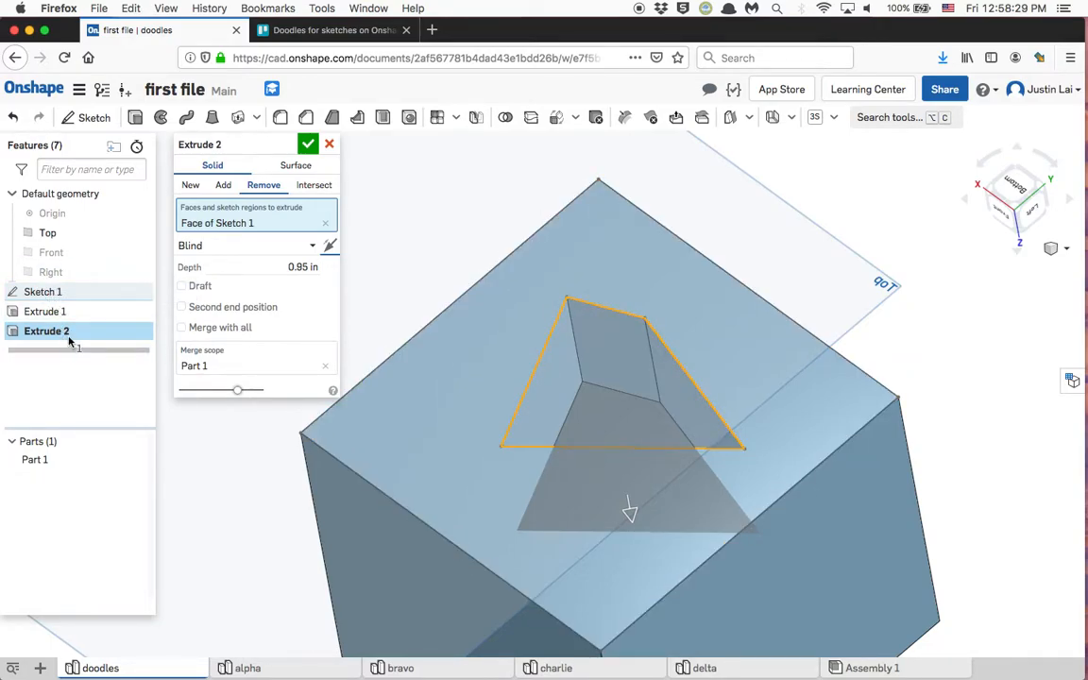
pyautogui.click(308, 143)
pyautogui.moveTo(637, 330)
pyautogui.mouseDown(button='right')
pyautogui.moveTo(621, 358)
pyautogui.moveTo(621, 346)
pyautogui.mouseUp(button='right')
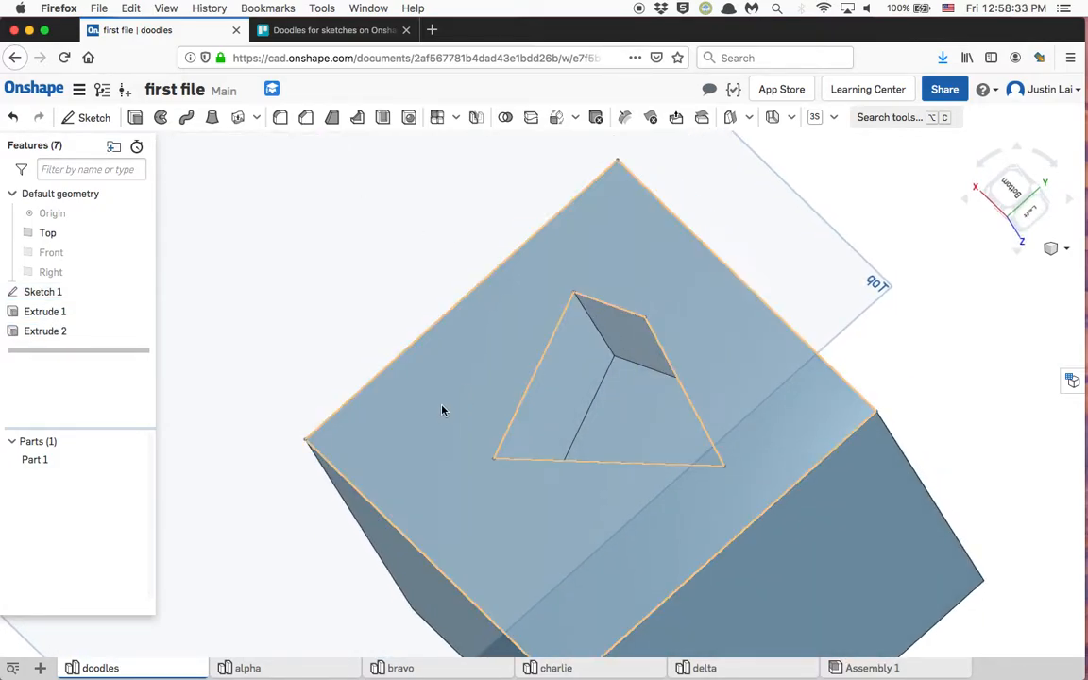